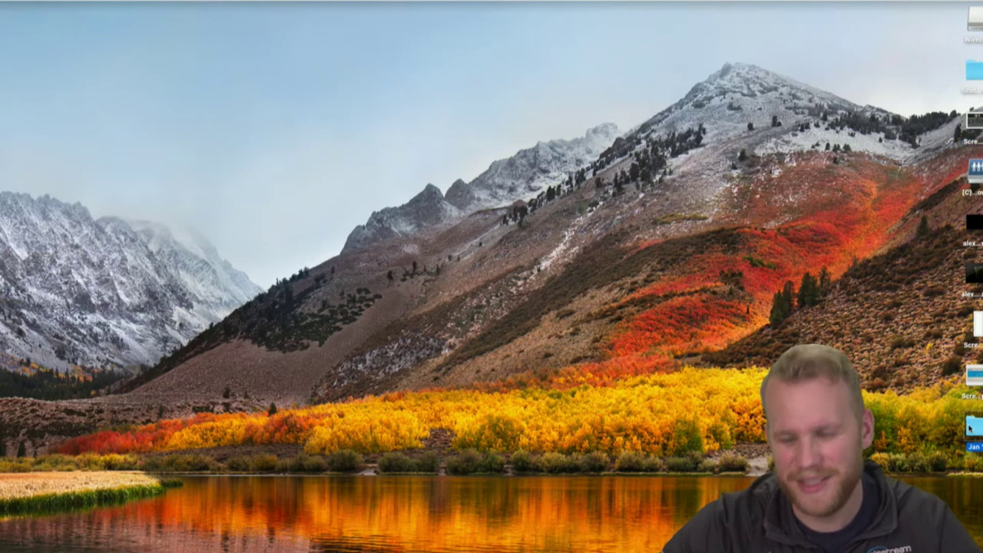
# - Open and close the Jan 18 folder, then hide the desktop icons via ScreenFlow's menu-bar menu
pyautogui.doubleClick(973, 427)
pyautogui.scroll(-10, 401, 340)
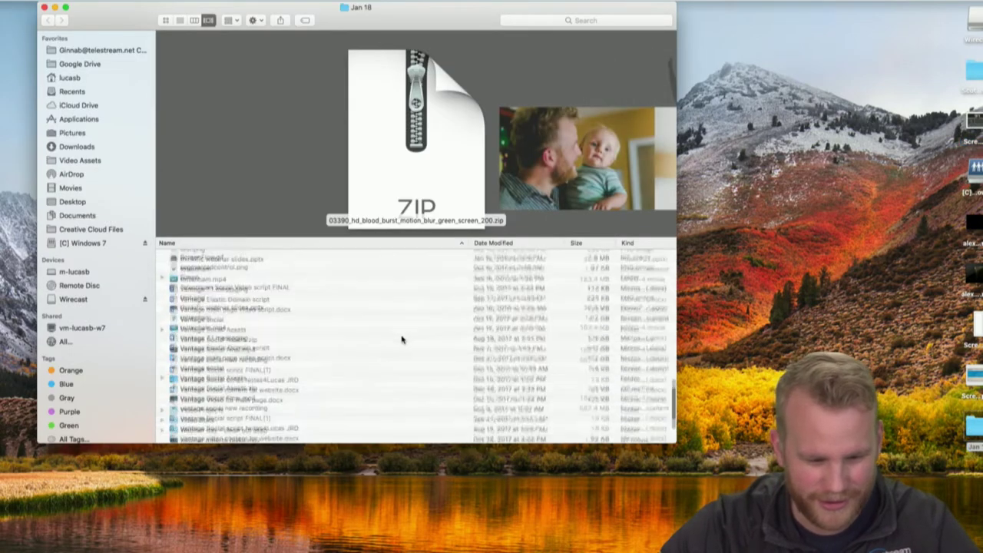
pyautogui.click(45, 7)
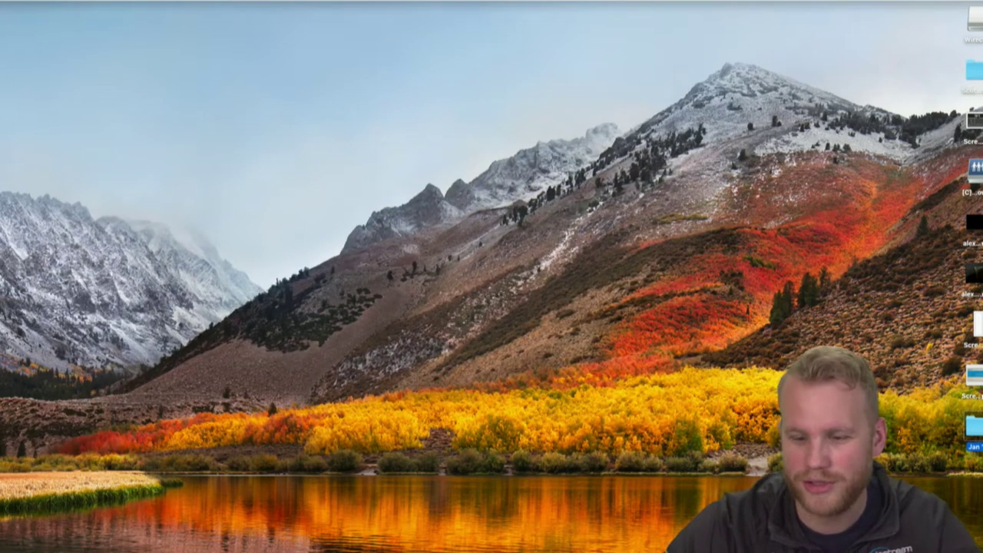
pyautogui.click(764, 2)
pyautogui.click(783, 71)
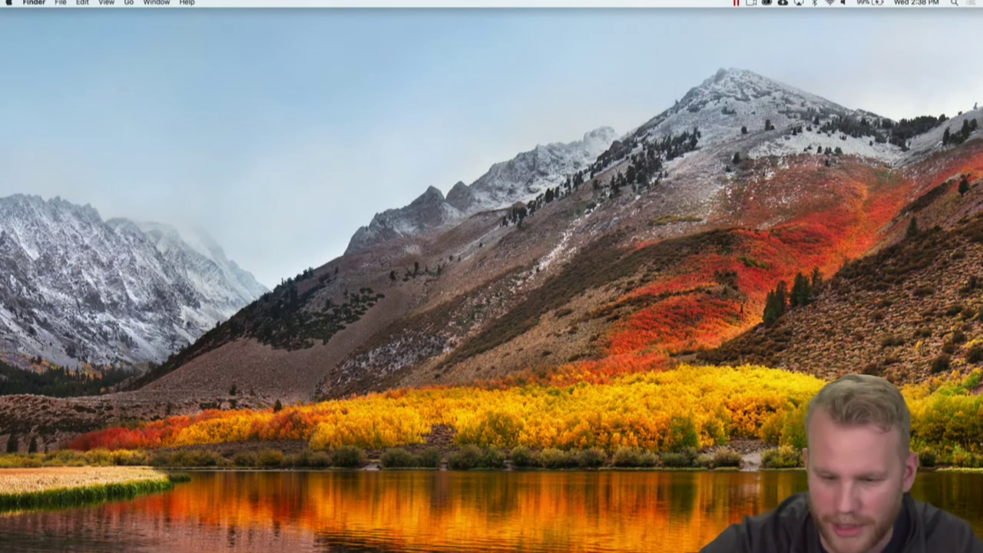
# - Dismiss the Outlook reminder and record the desktop, FaceTime HD Camera, Wirecast microphone and computer audio
pyautogui.click(750, 3)
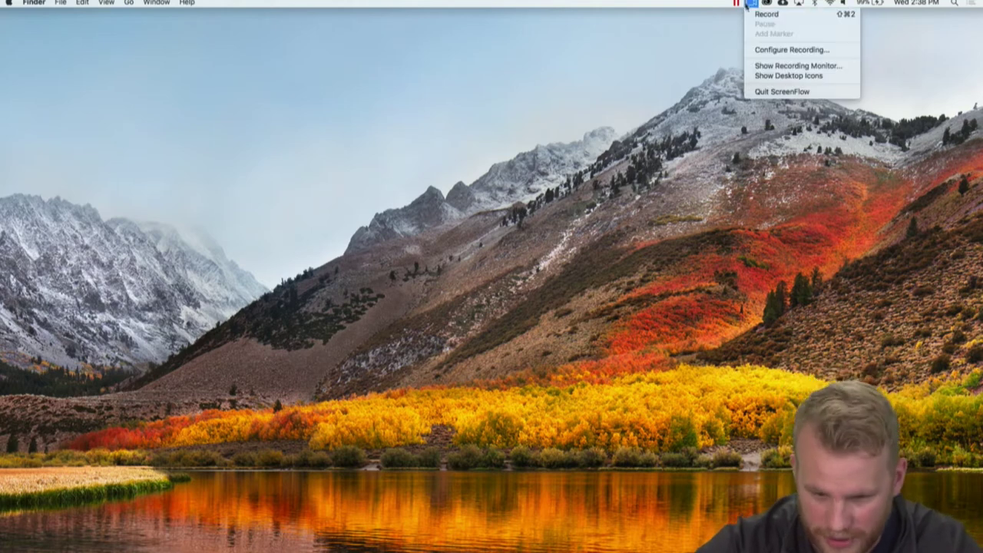
pyautogui.click(760, 50)
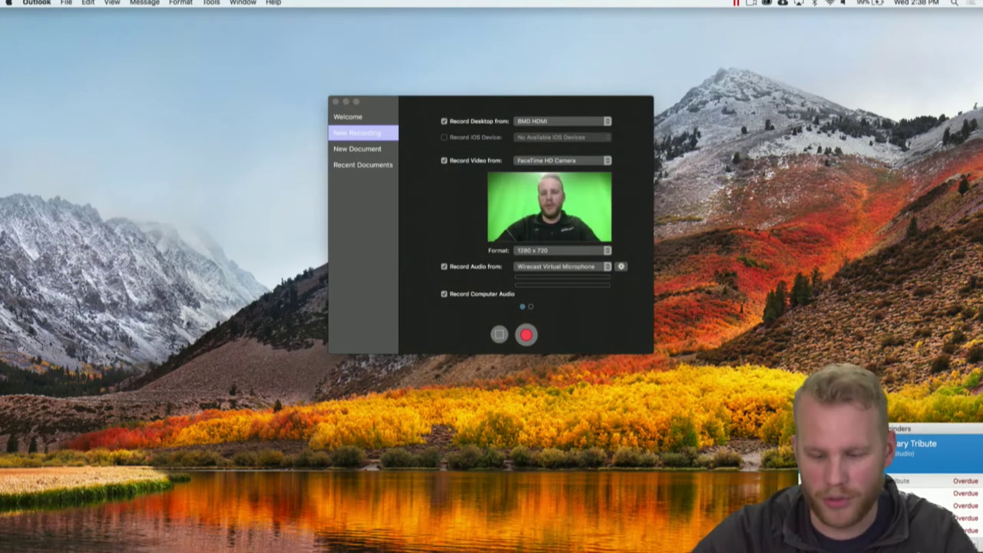
pyautogui.press('super+w')
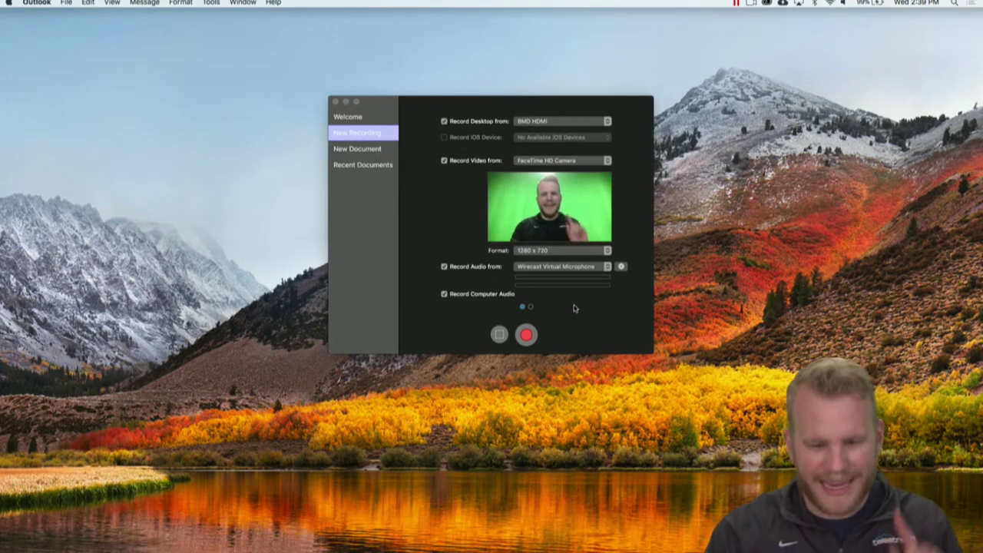
pyautogui.click(447, 138)
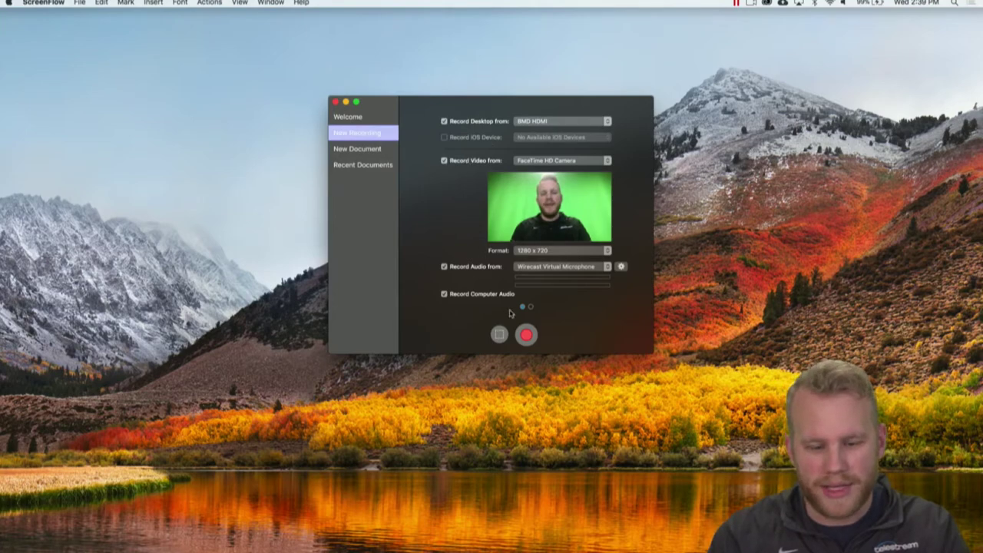
pyautogui.click(528, 341)
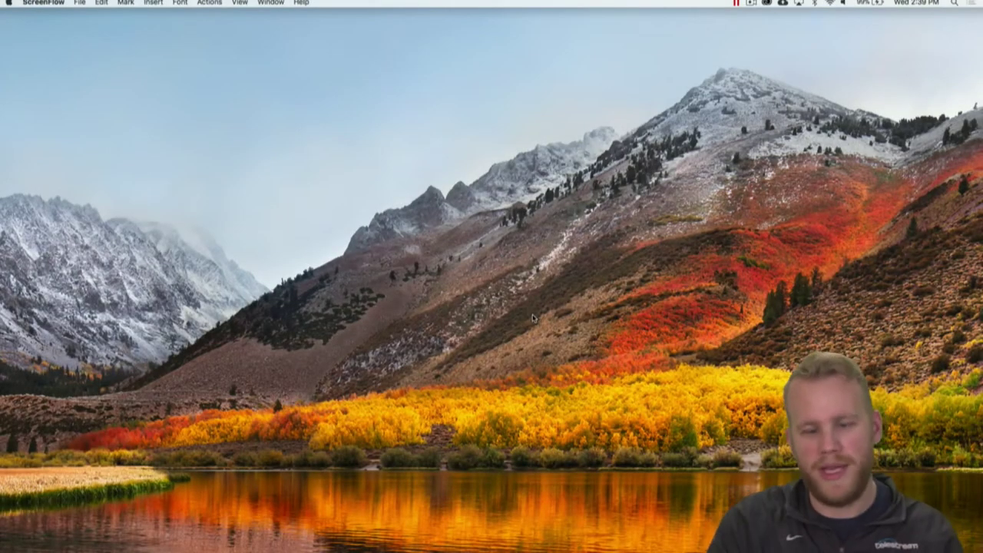
# - Show the Facebook Live page in Chrome, switch Spaces, and stop the ScreenFlow recording
pyautogui.click(21, 176)
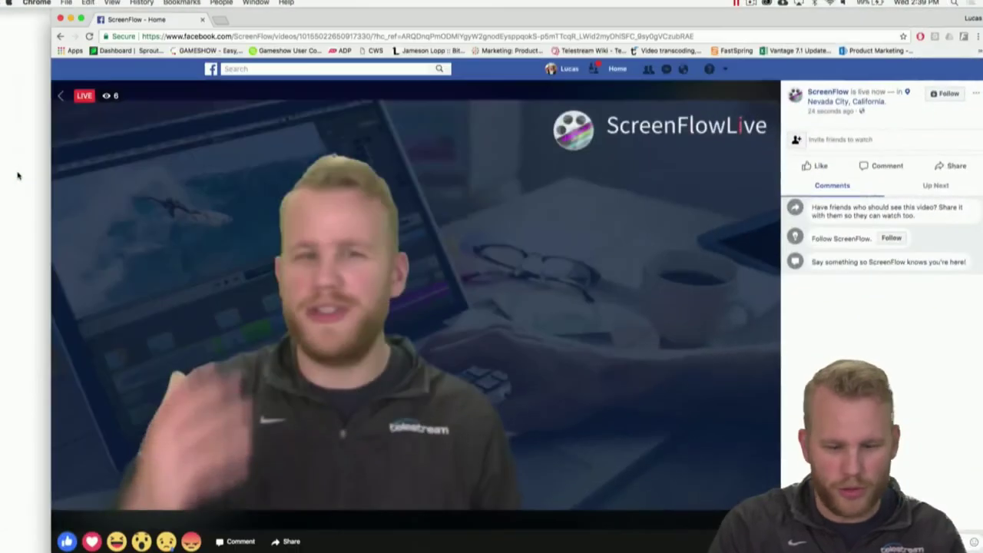
pyautogui.hotkey('ctrl', 'Right')
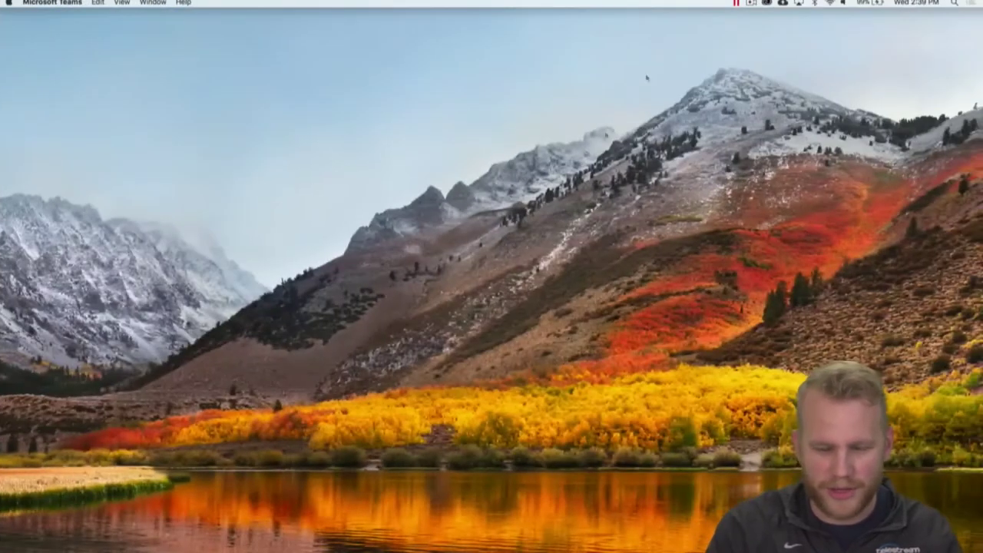
pyautogui.click(753, 3)
pyautogui.click(758, 26)
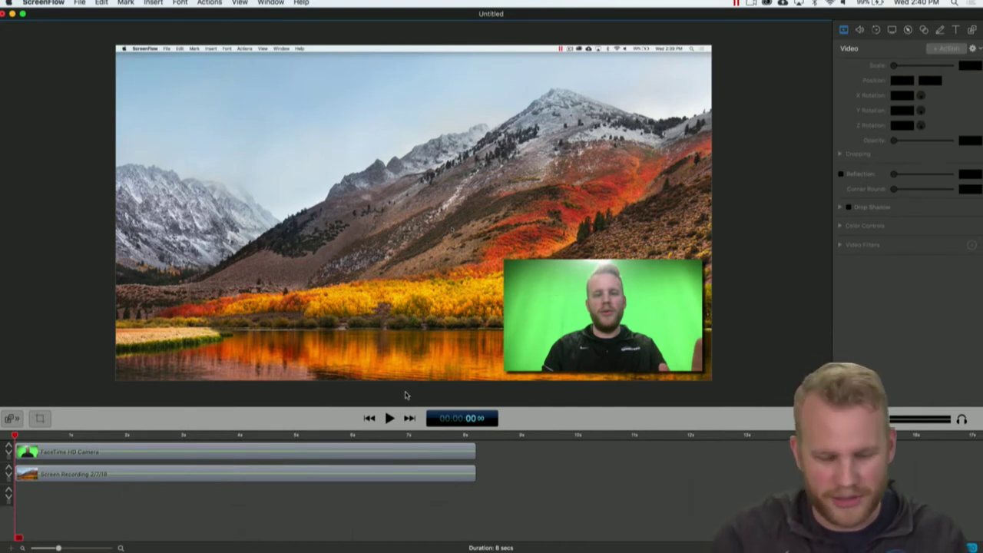
# - Delete the FaceTime clip, detach and delete the screen recording's audio, and remove its empty track
pyautogui.click(321, 453)
pyautogui.press('Delete')
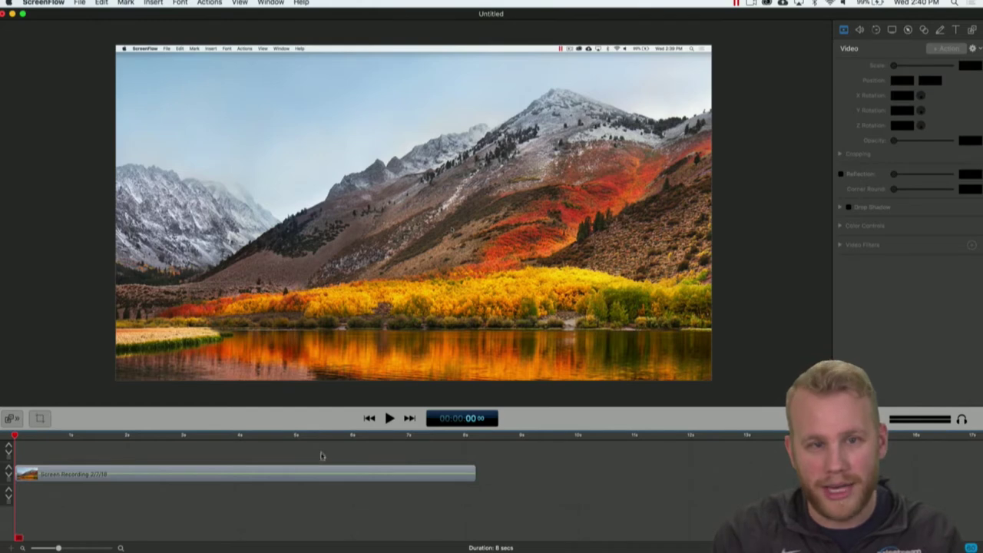
pyautogui.rightClick(307, 482)
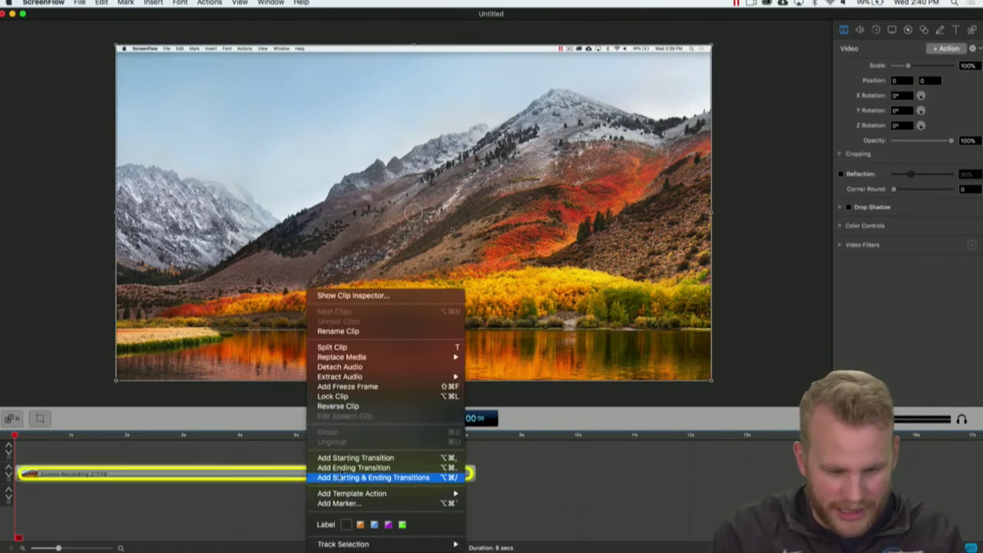
pyautogui.click(339, 366)
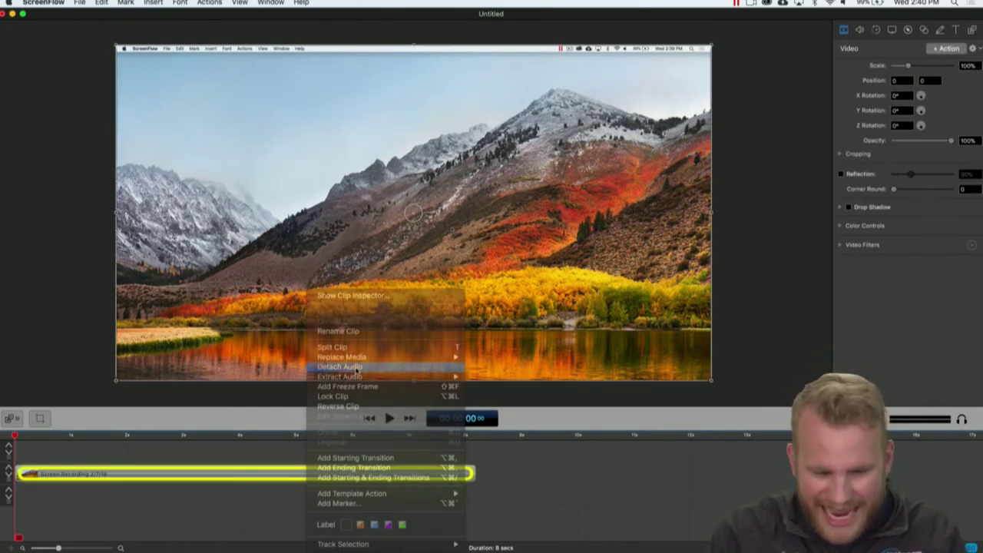
pyautogui.click(100, 496)
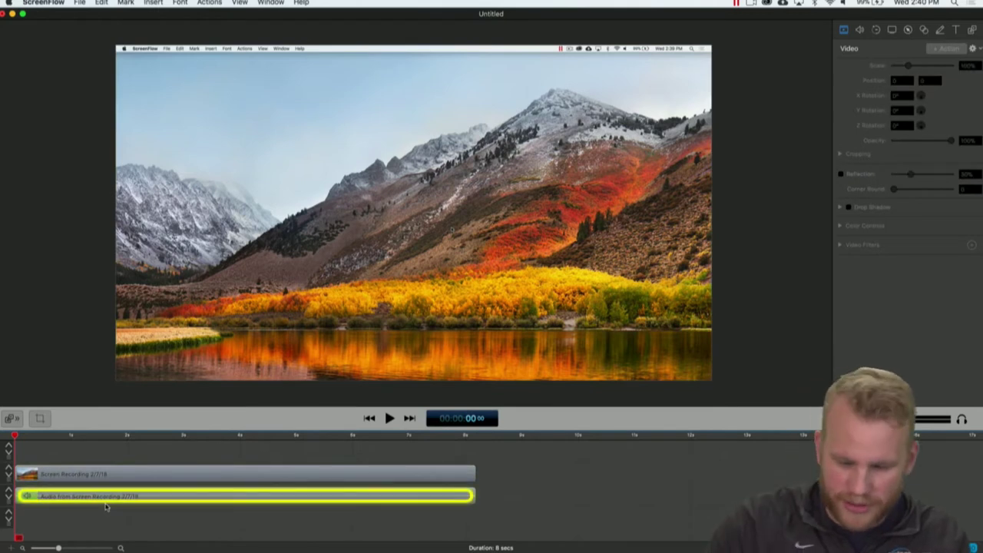
pyautogui.press('Delete')
pyautogui.click(118, 478)
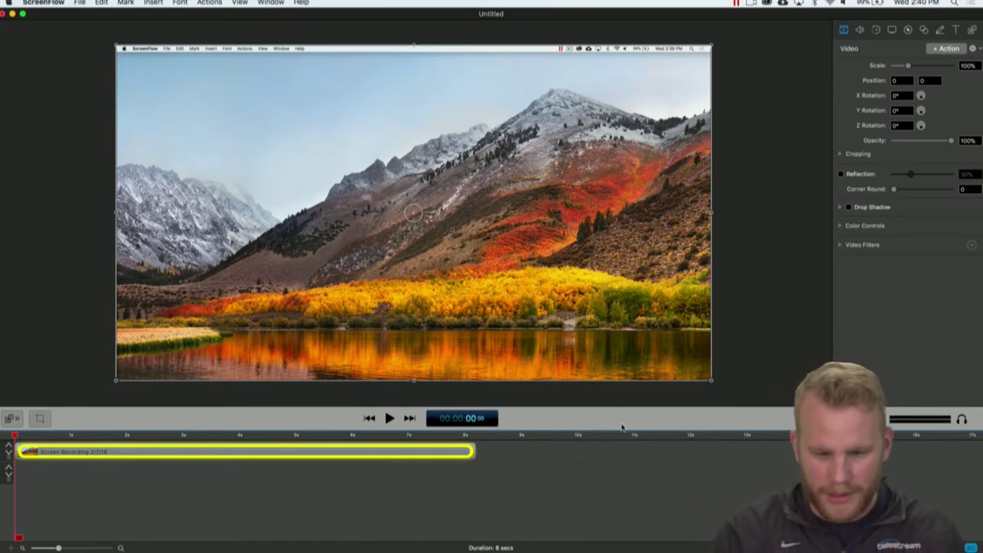
pyautogui.click(601, 460)
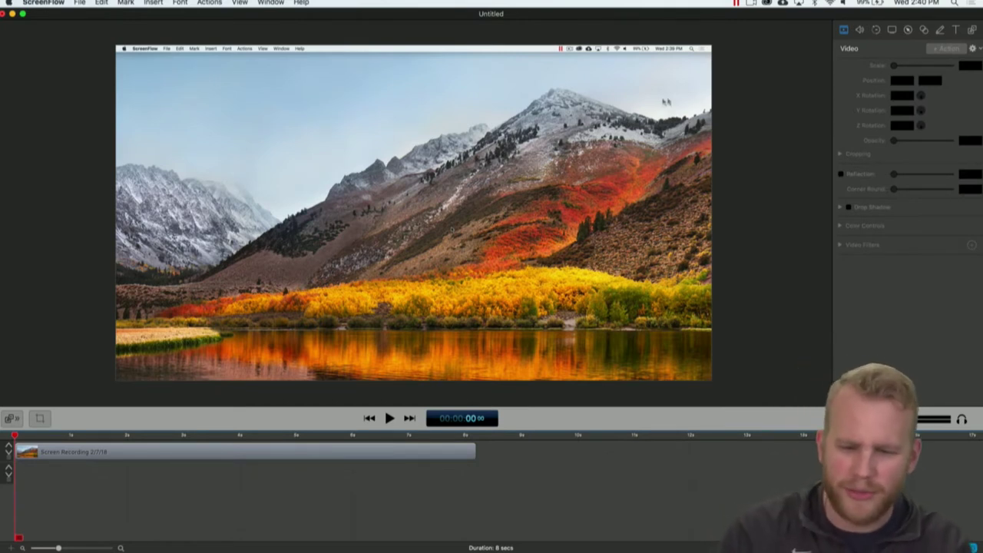
pyautogui.click(750, 4)
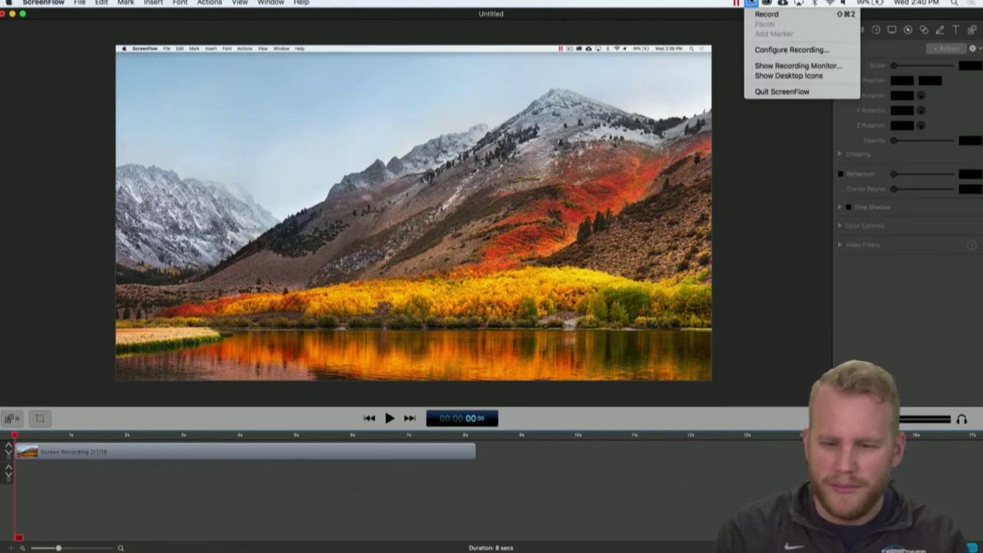
pyautogui.click(766, 14)
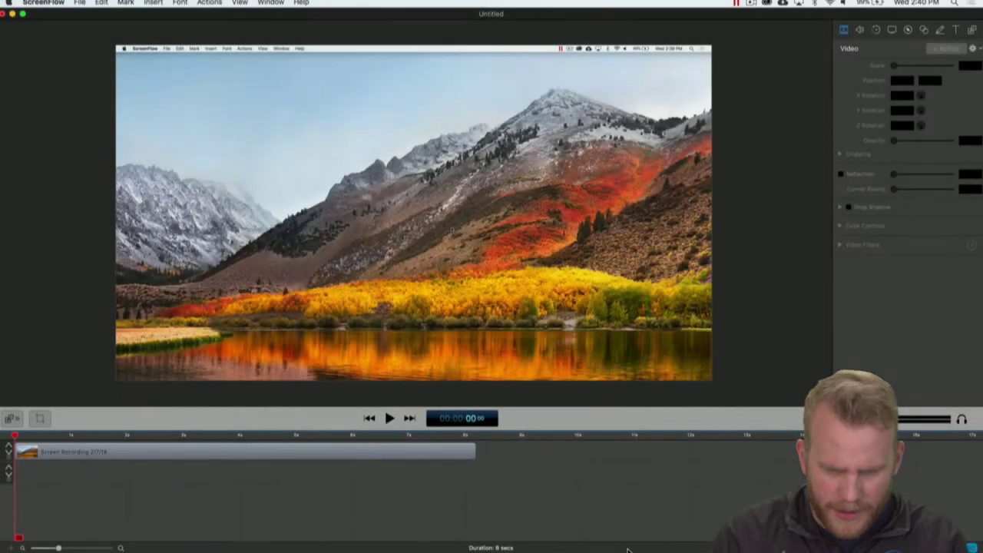
pyautogui.click(736, 3)
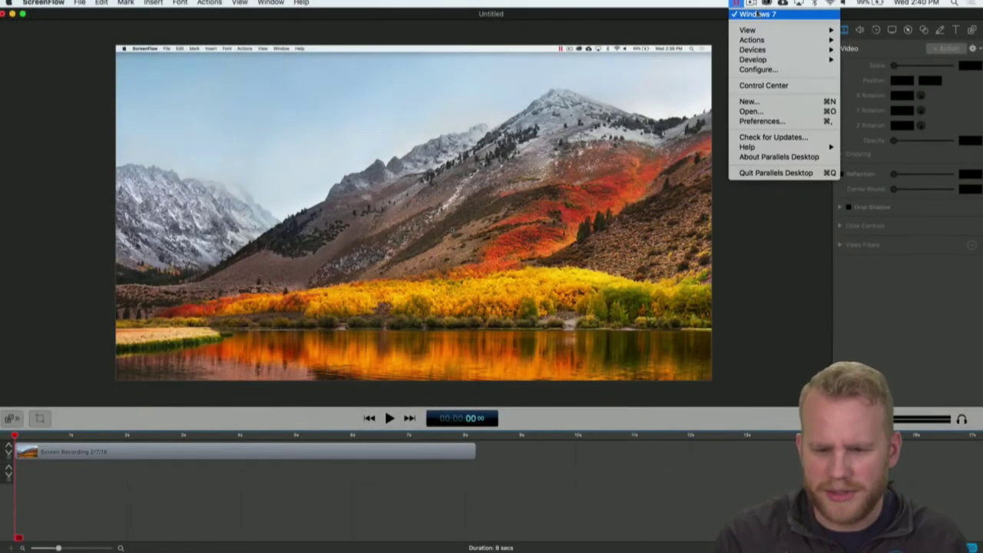
pyautogui.moveTo(751, 3)
pyautogui.click(776, 24)
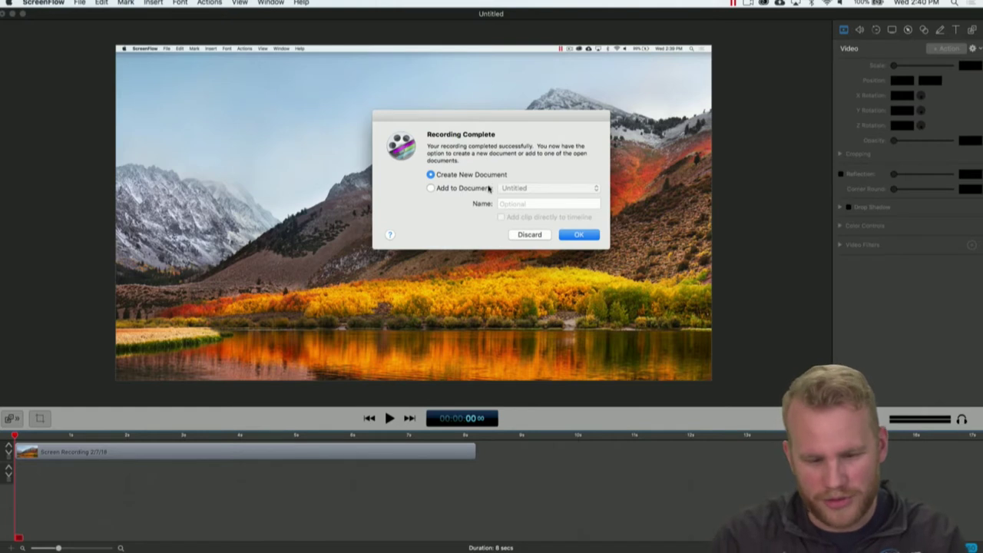
pyautogui.click(523, 236)
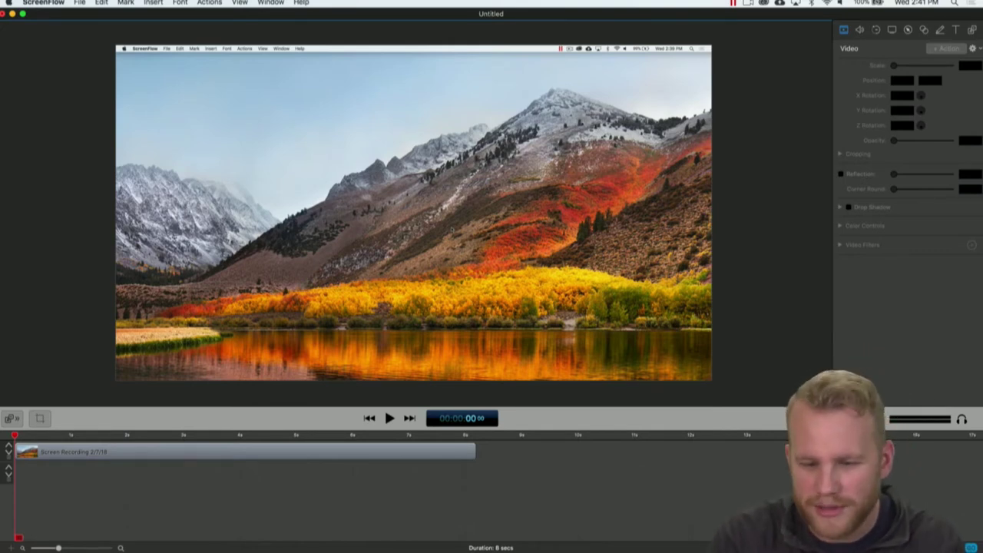
# - Record a 21-second take and open it as a new Untitled 2 document
pyautogui.click(748, 3)
pyautogui.click(758, 14)
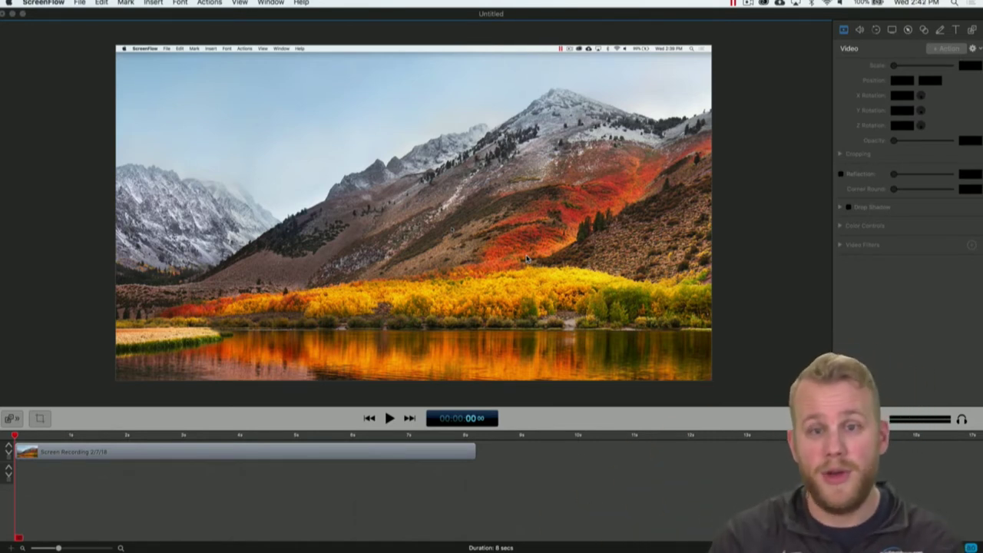
pyautogui.click(745, 6)
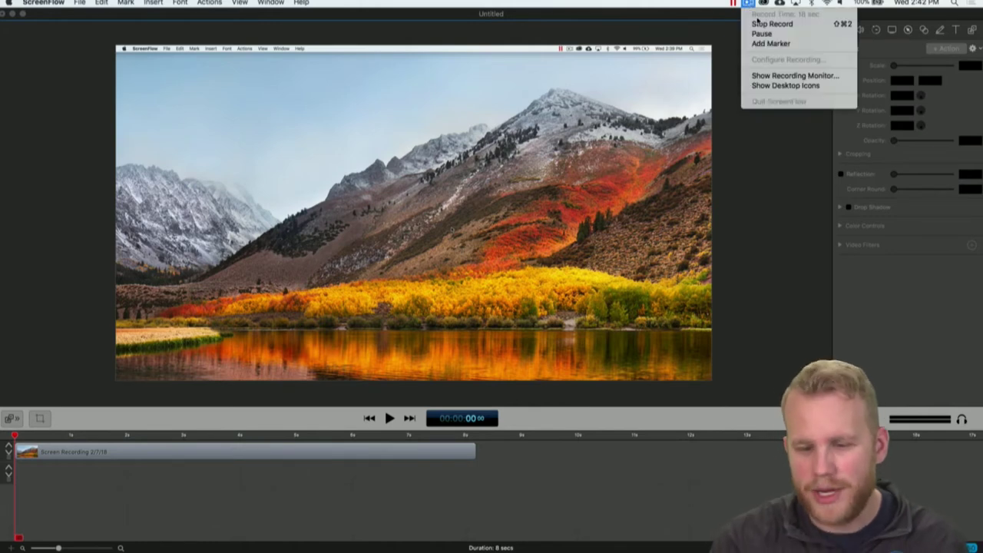
pyautogui.click(756, 23)
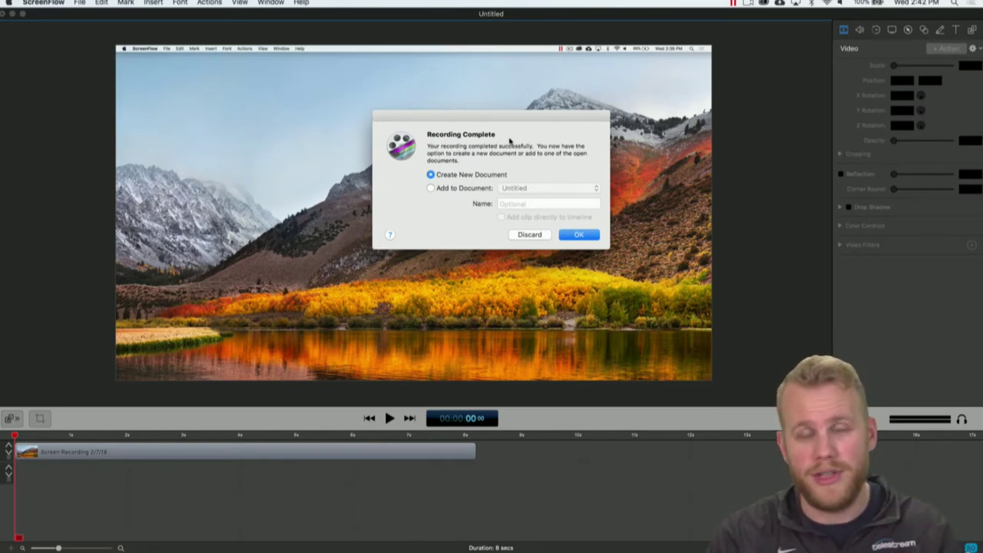
pyautogui.click(573, 235)
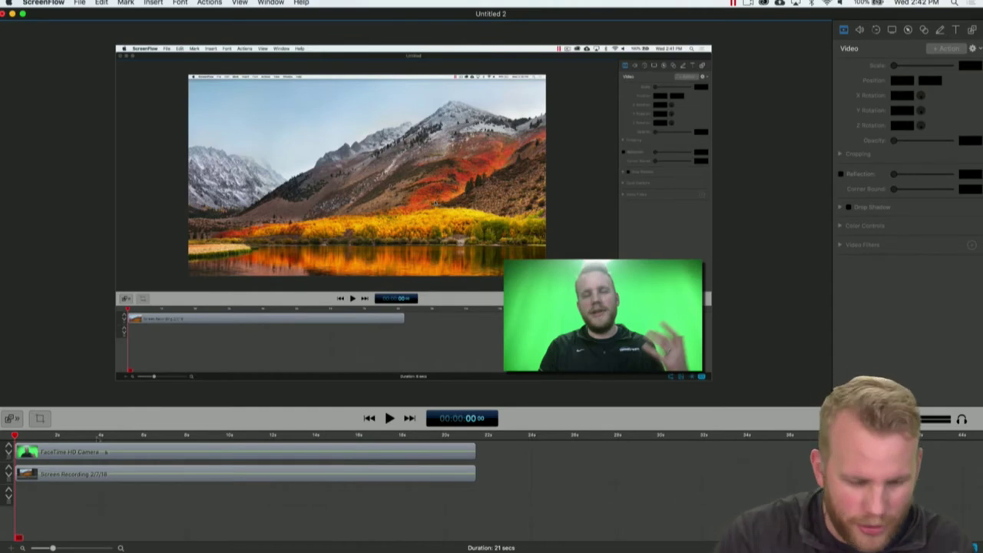
# - Split both clips at the playhead, delete their leading parts, and slide them to 0s
pyautogui.moveTo(83, 436); pyautogui.dragTo(373, 454)
pyautogui.press('super+a')
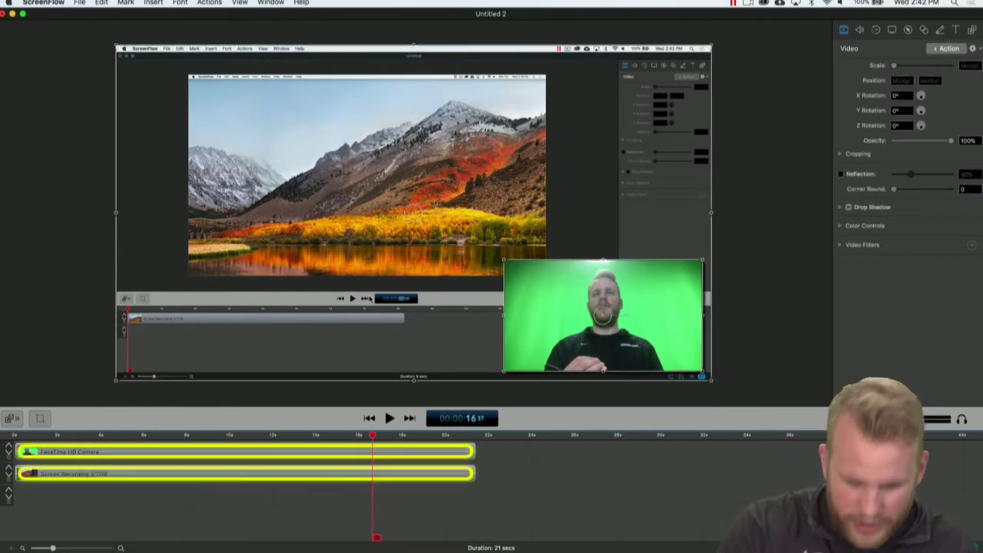
pyautogui.press('t')
pyautogui.press('Delete')
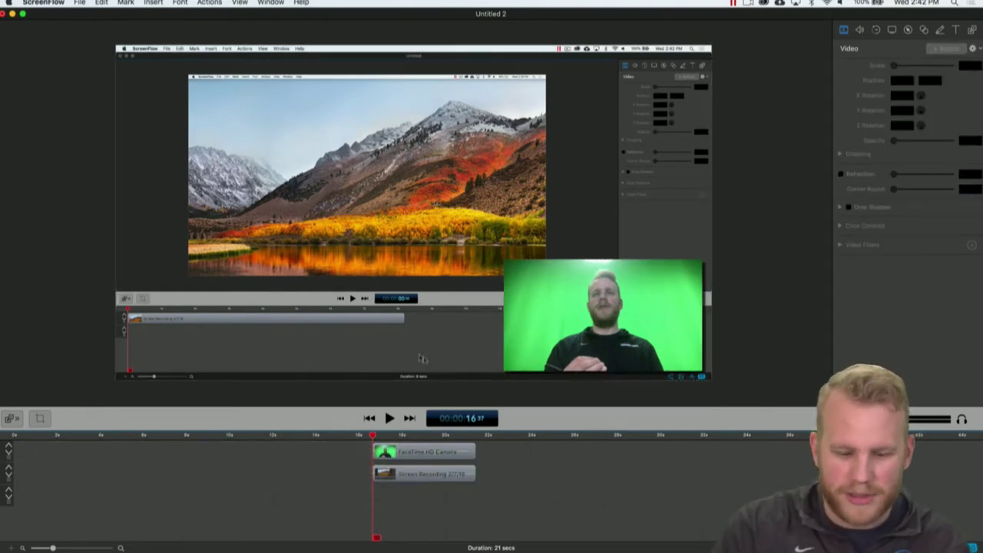
pyautogui.press('super+a')
pyautogui.moveTo(427, 453); pyautogui.dragTo(28, 450)
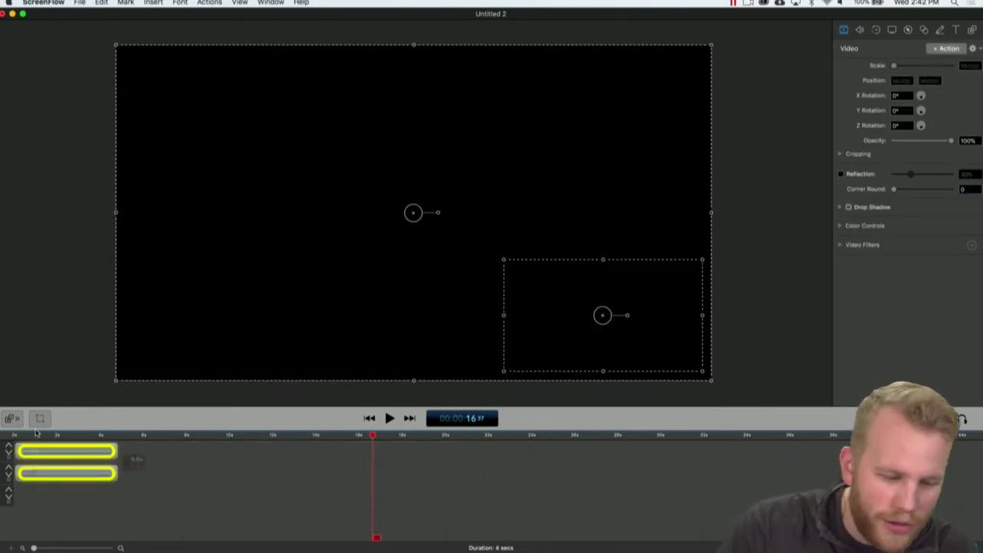
# - Marquee-select both the screen recording and webcam clips and delete them
pyautogui.click(74, 435)
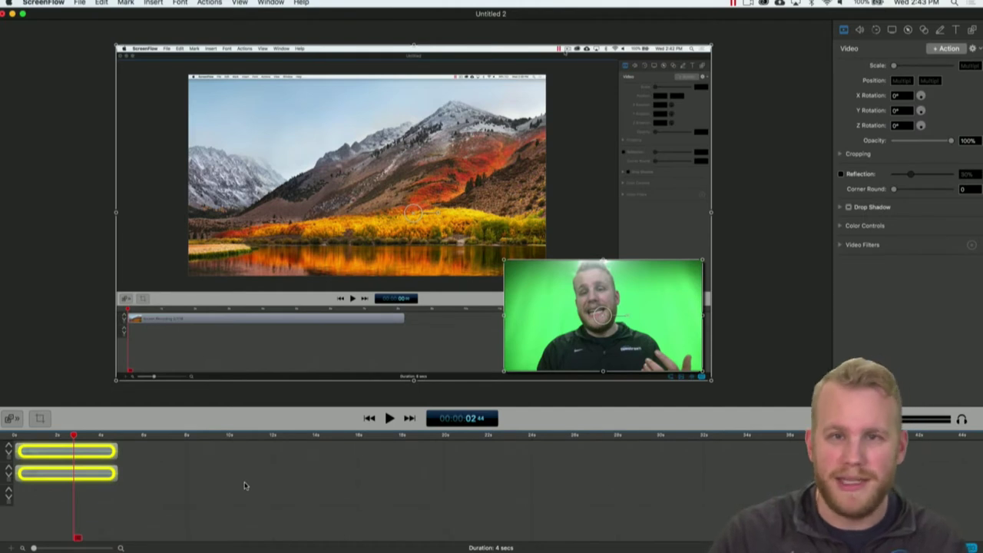
pyautogui.moveTo(110, 496); pyautogui.dragTo(89, 456)
pyautogui.press('Delete')
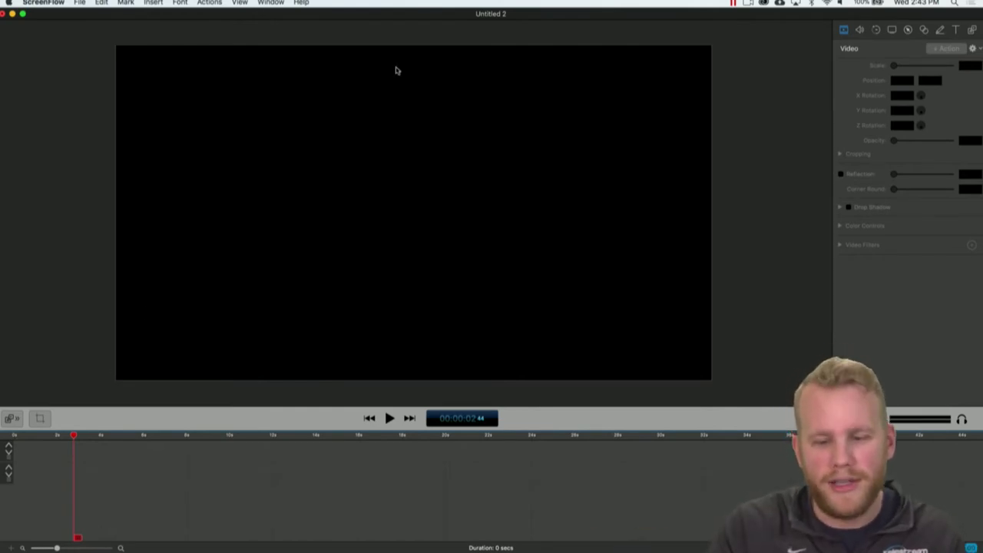
pyautogui.click(749, 4)
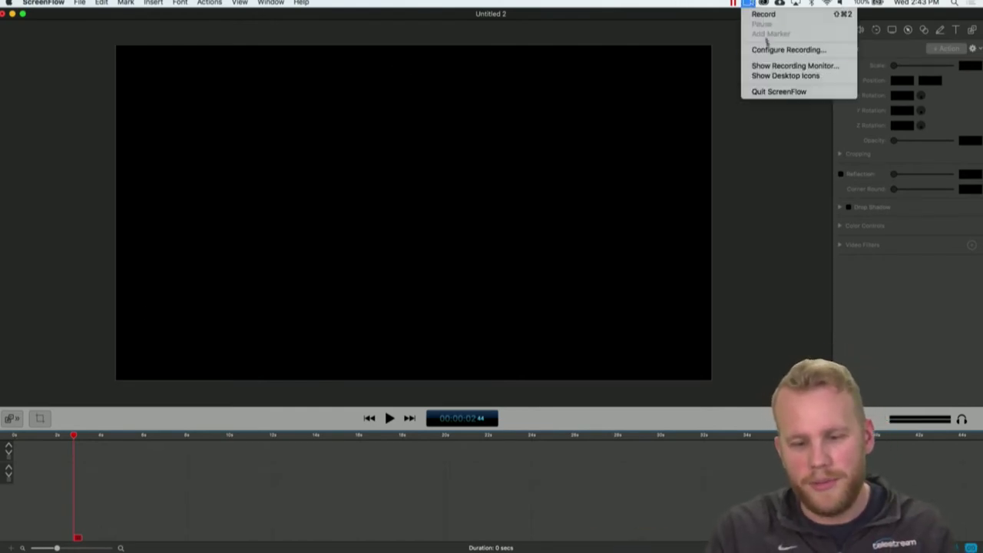
pyautogui.click(817, 247)
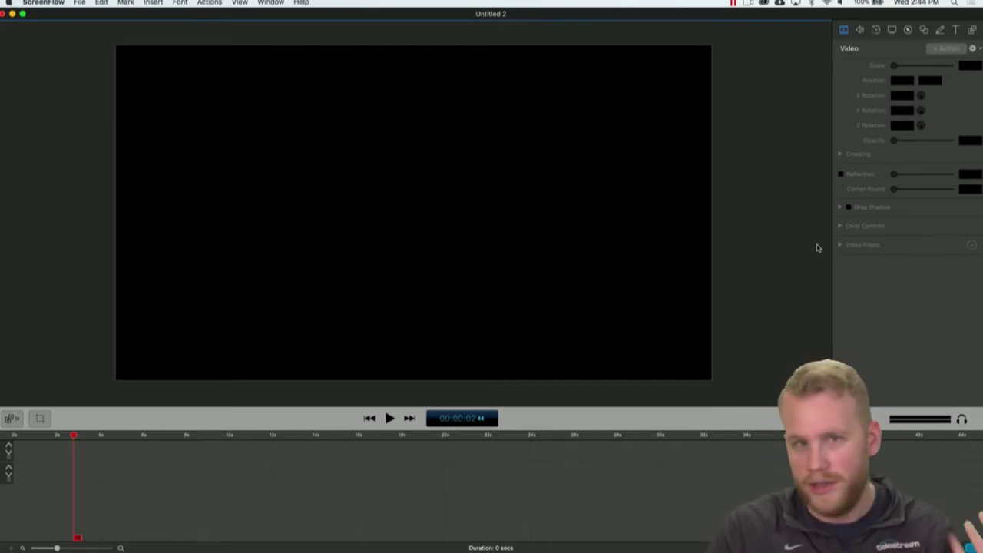
pyautogui.moveTo(6, 110)
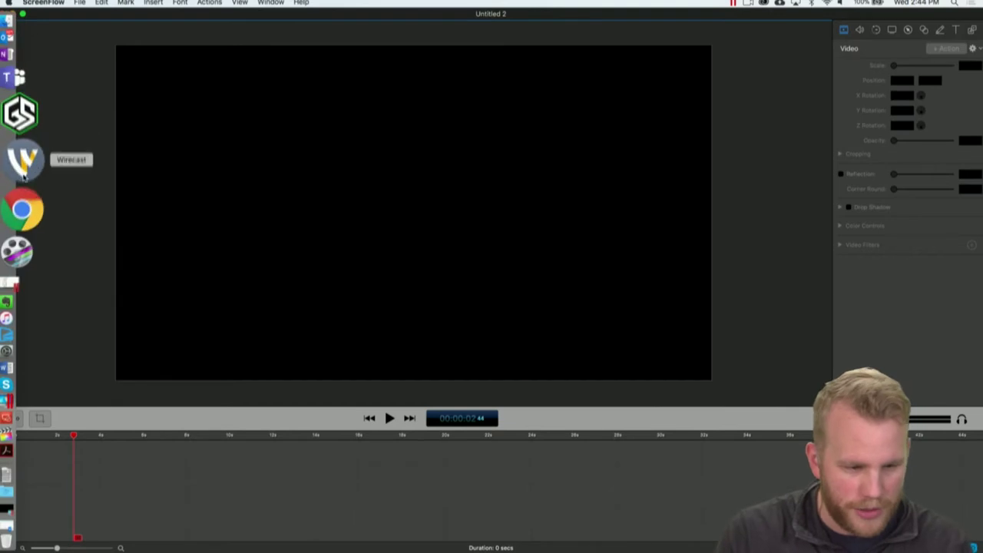
# - View the Facebook Live page, minimize Chrome, then open and dismiss ScreenFlow's recording options
pyautogui.click(22, 201)
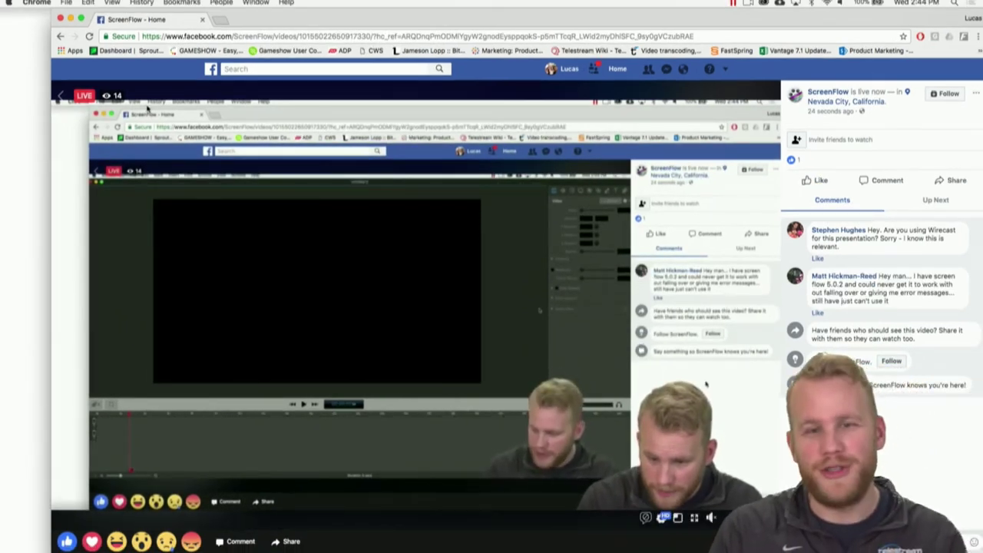
pyautogui.click(69, 18)
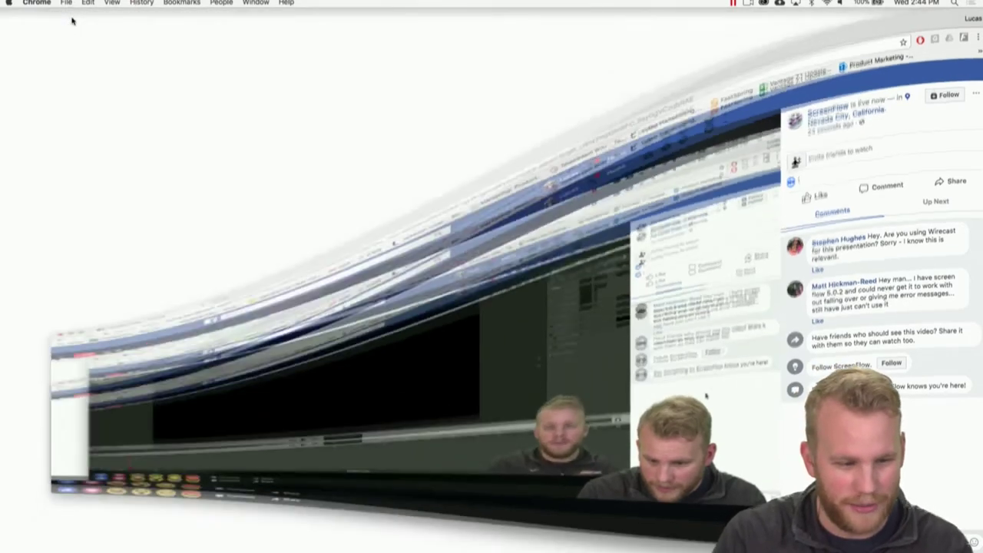
pyautogui.click(748, 3)
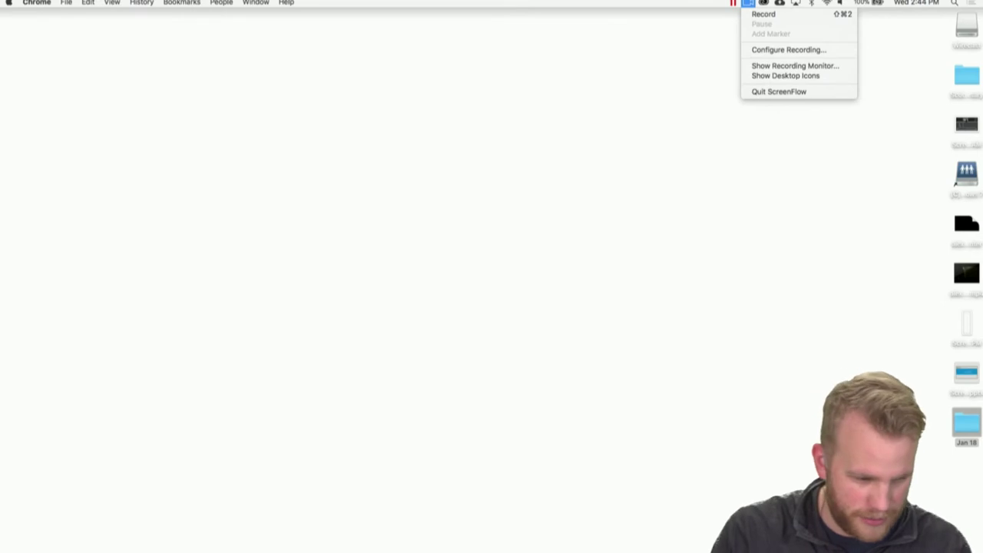
pyautogui.click(491, 230)
pyautogui.moveTo(22, 395)
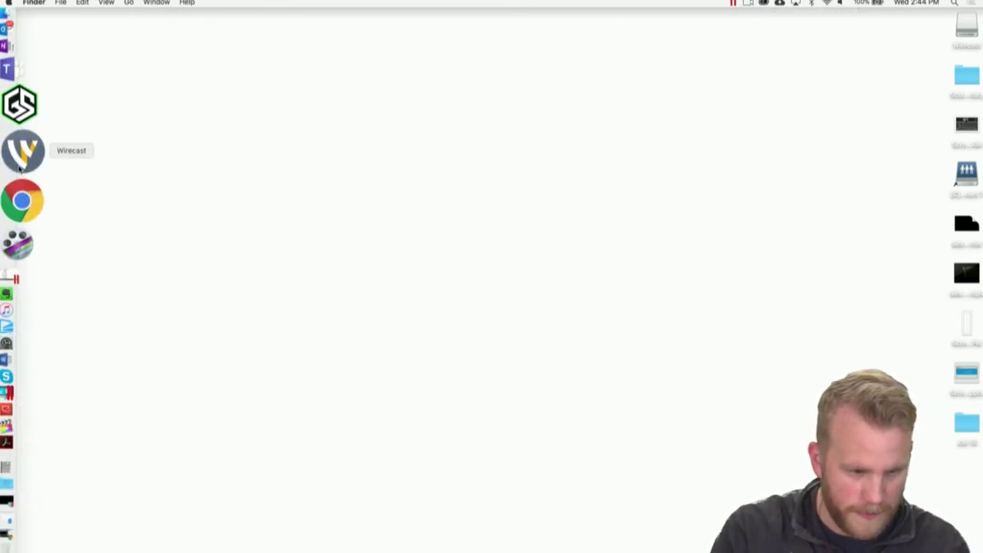
# - Bring back the Untitled 2 project and show About ScreenFlow, version 7.1.1 (29981)
pyautogui.click(21, 197)
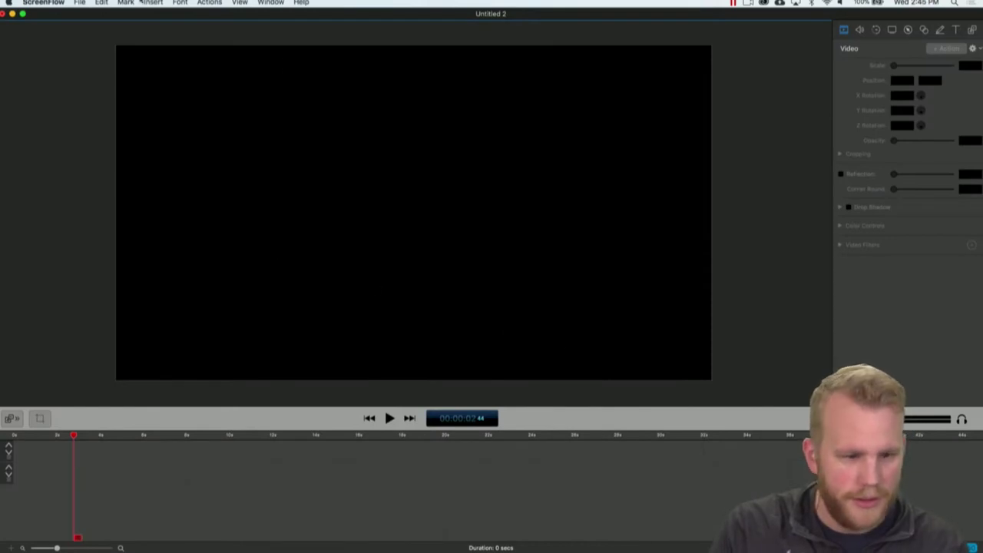
pyautogui.click(43, 3)
pyautogui.click(64, 13)
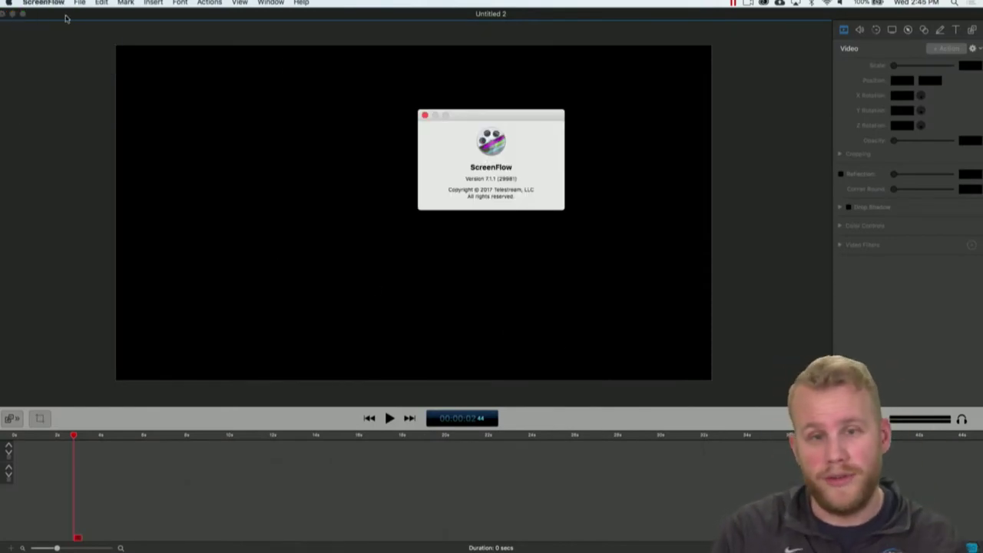
# - Close the About ScreenFlow window and check the Facebook Live page in Chrome
pyautogui.click(425, 114)
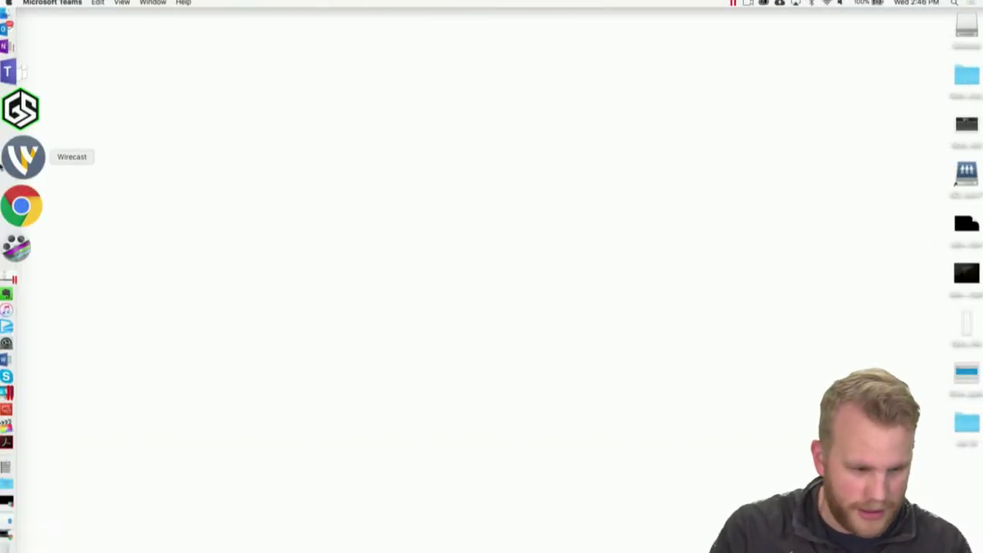
pyautogui.click(19, 193)
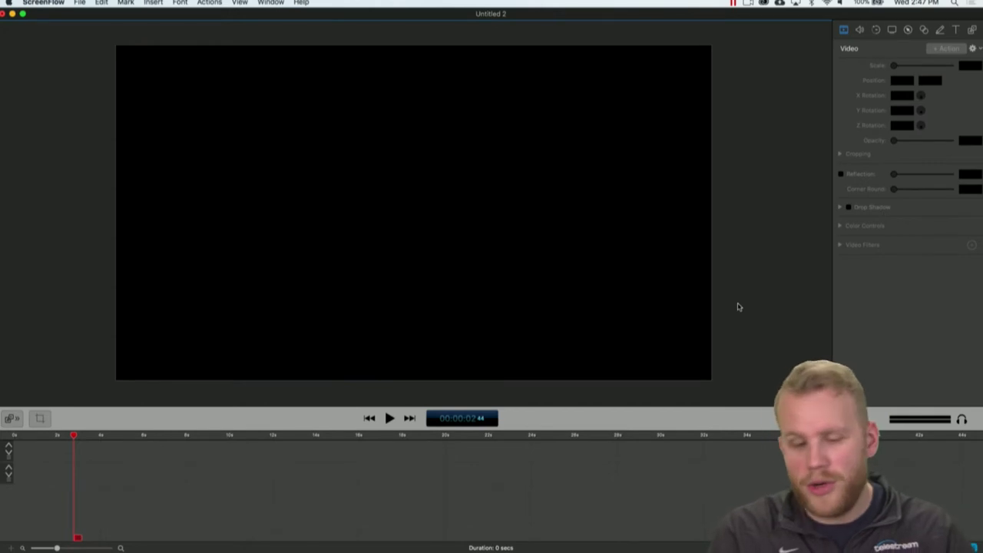
# - Drag Face Down Wok.mov and then Face Shot.mov from the Media Library onto the timeline
pyautogui.click(973, 29)
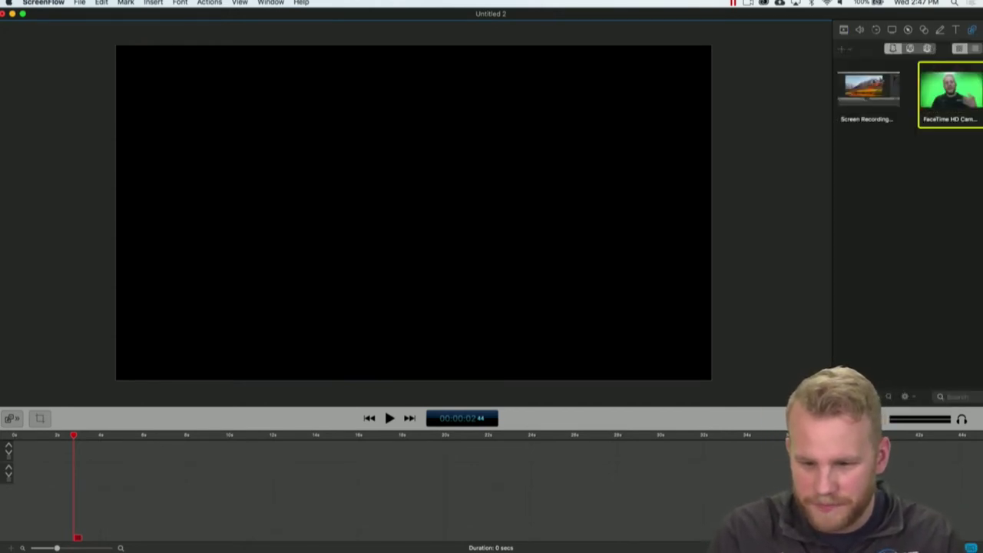
pyautogui.click(928, 48)
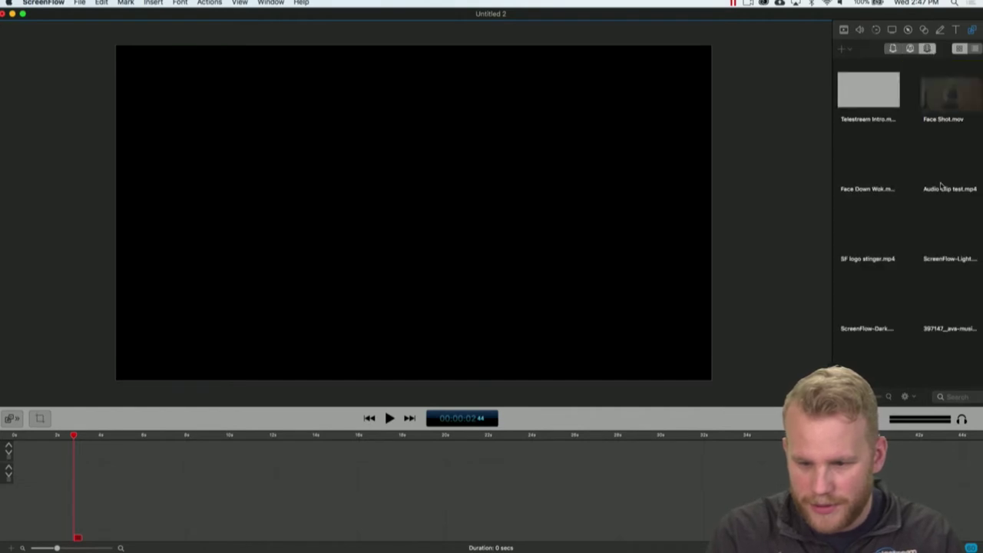
pyautogui.moveTo(868, 161); pyautogui.dragTo(60, 457)
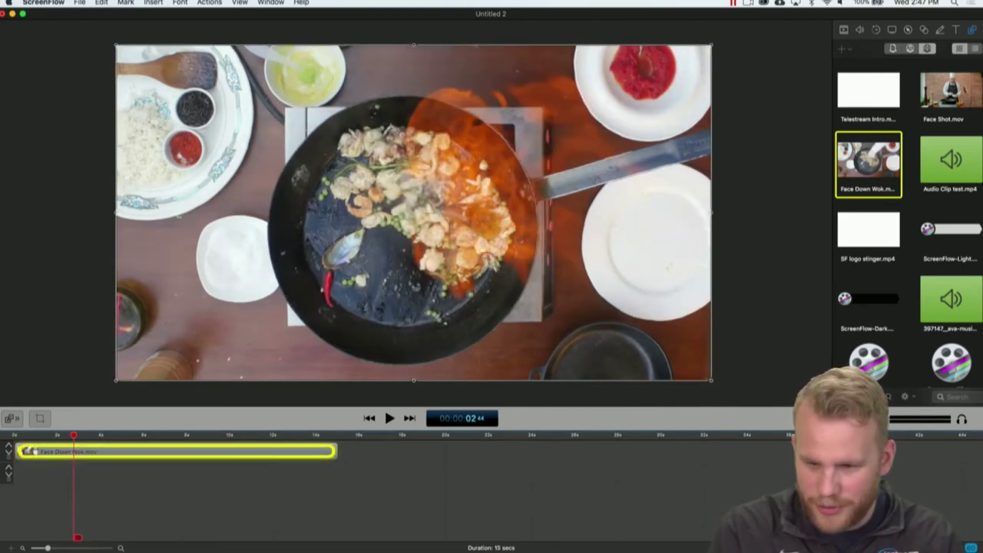
pyautogui.moveTo(951, 92); pyautogui.dragTo(367, 451)
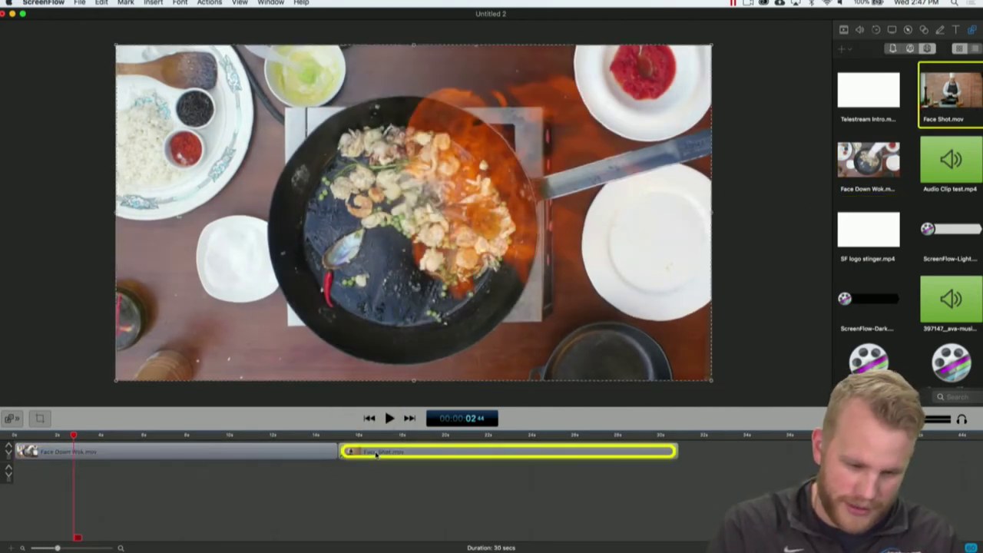
pyautogui.click(368, 437)
pyautogui.click(440, 513)
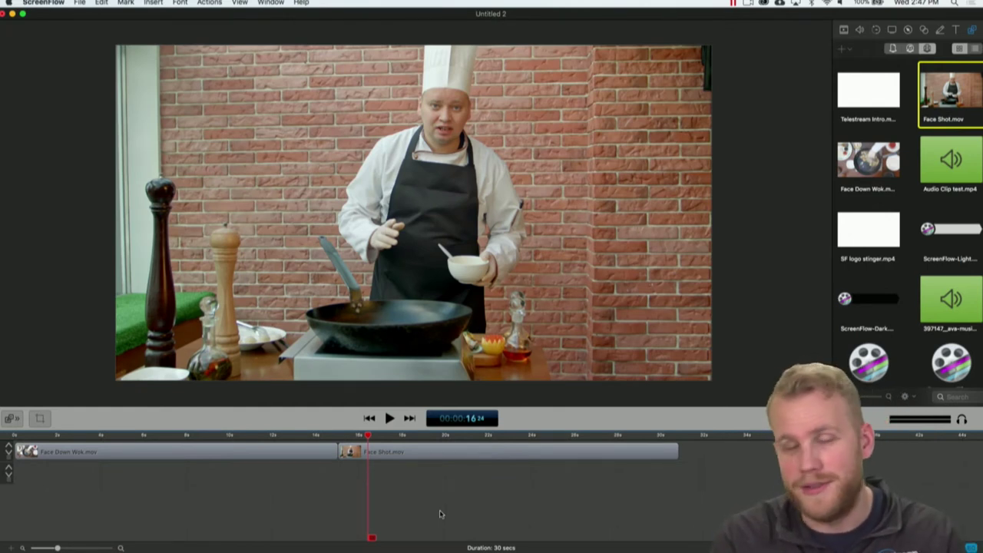
# - Play back the 30-second timeline and enlarge the video track height
pyautogui.click(361, 454)
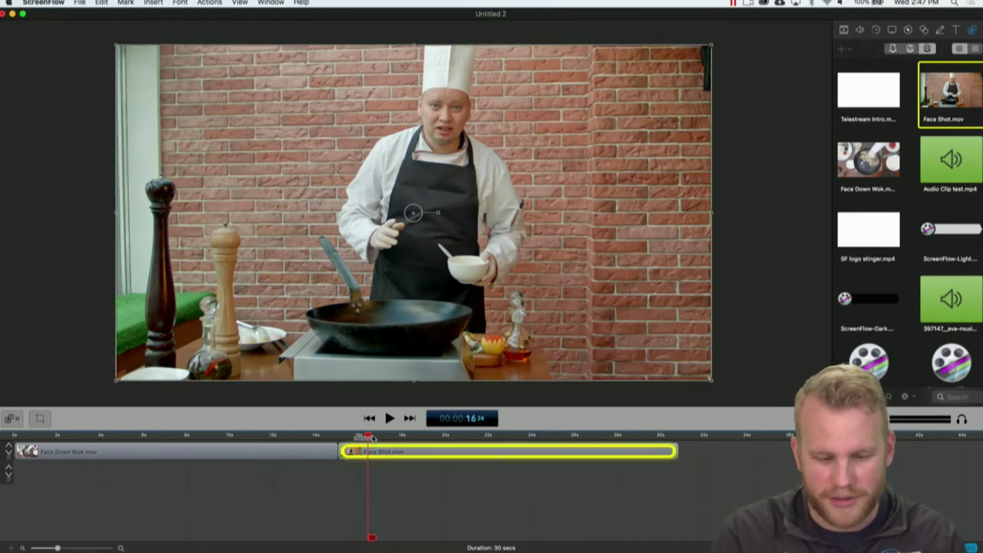
pyautogui.moveTo(368, 436); pyautogui.dragTo(209, 435)
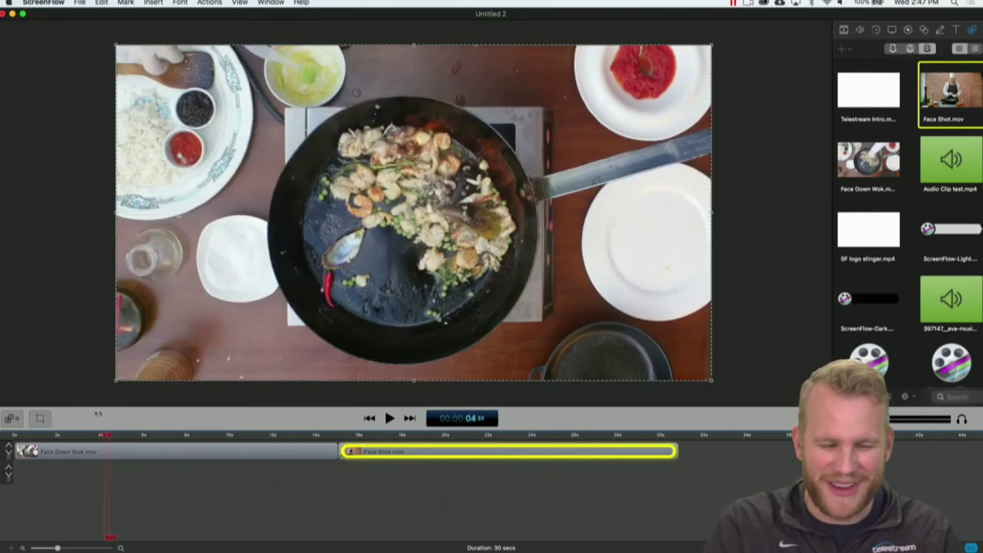
pyautogui.press('space')
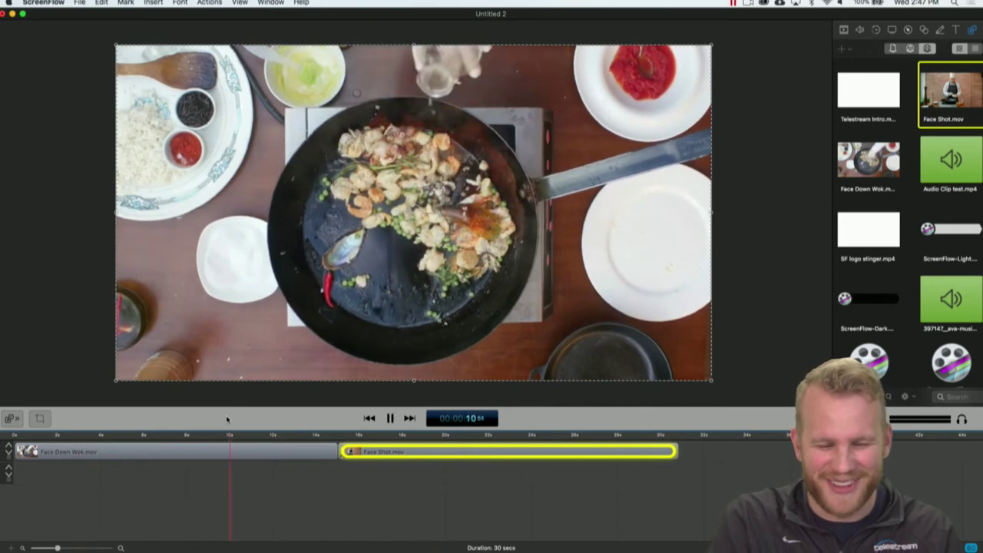
pyautogui.click(451, 435)
pyautogui.click(471, 501)
pyautogui.press('space')
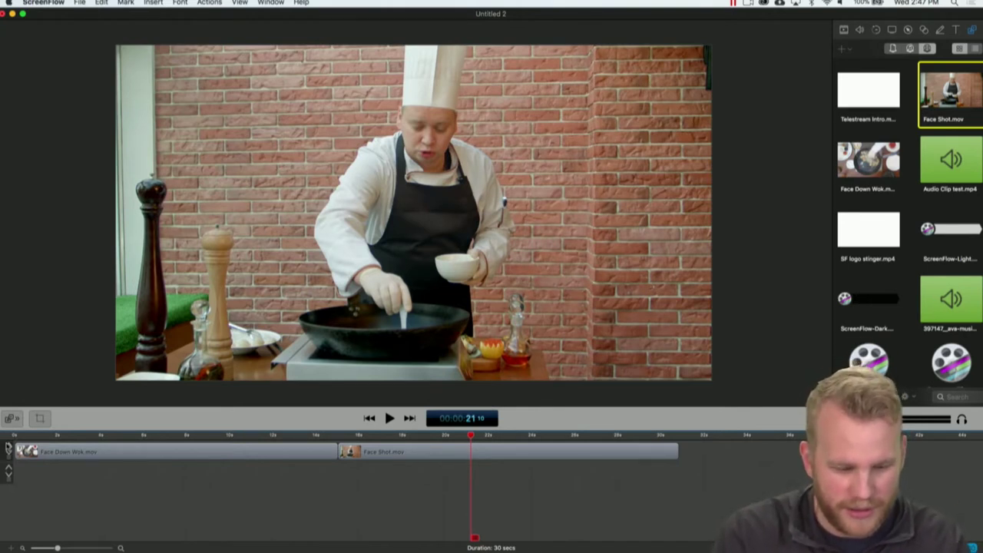
pyautogui.click(9, 448)
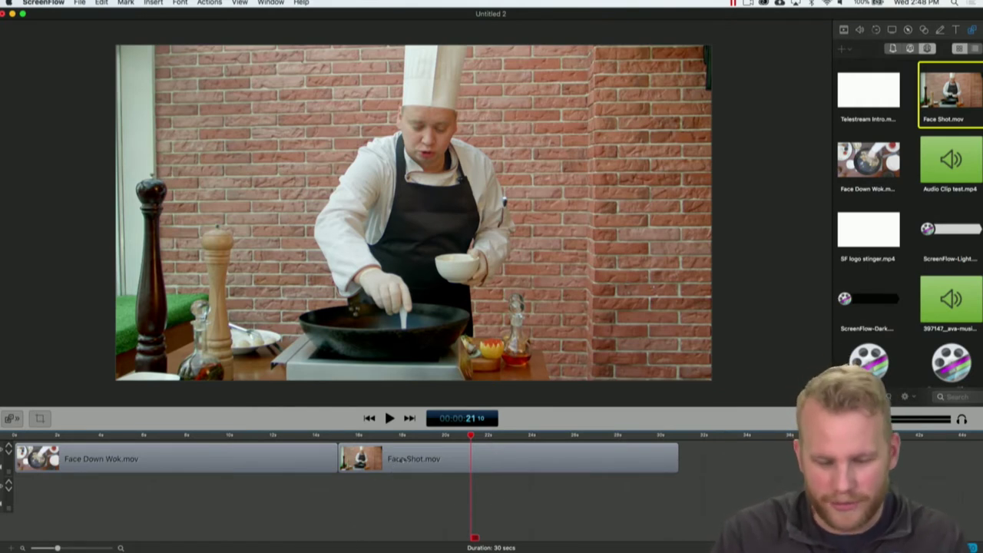
# - Split the Face Shot.mov clip at 21 seconds and again at 24 seconds
pyautogui.click(405, 462)
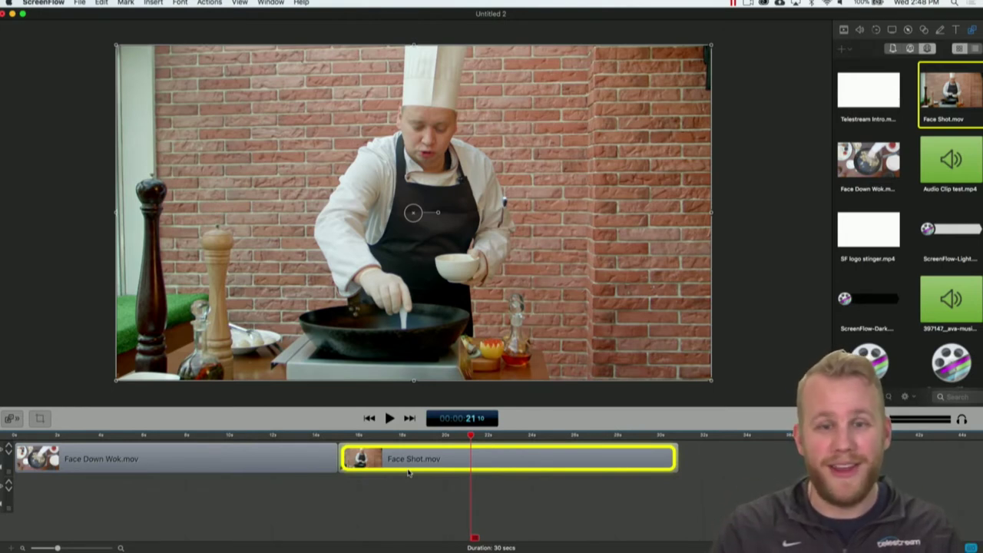
pyautogui.press('t')
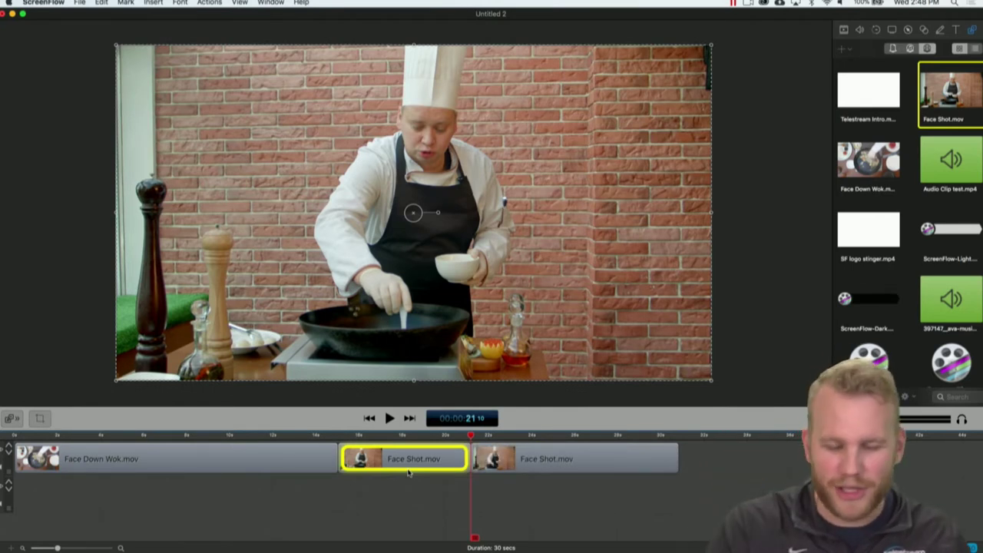
pyautogui.click(436, 494)
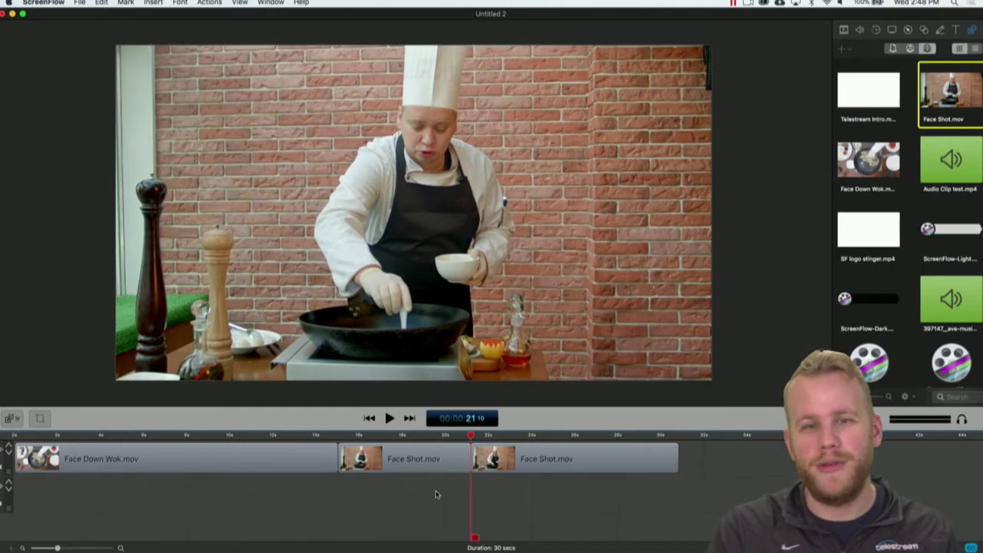
pyautogui.click(537, 457)
pyautogui.rightClick(553, 458)
pyautogui.click(544, 444)
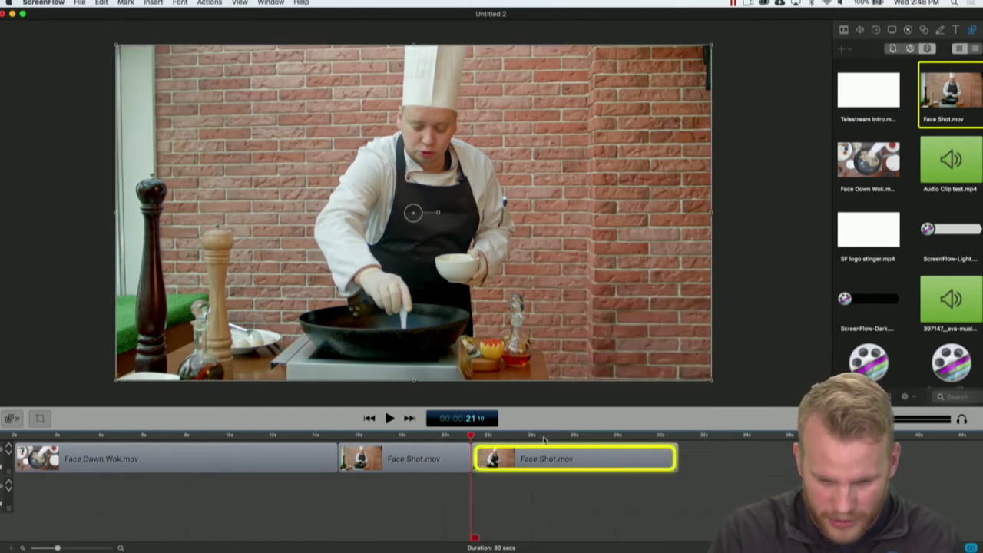
pyautogui.click(546, 437)
pyautogui.rightClick(558, 464)
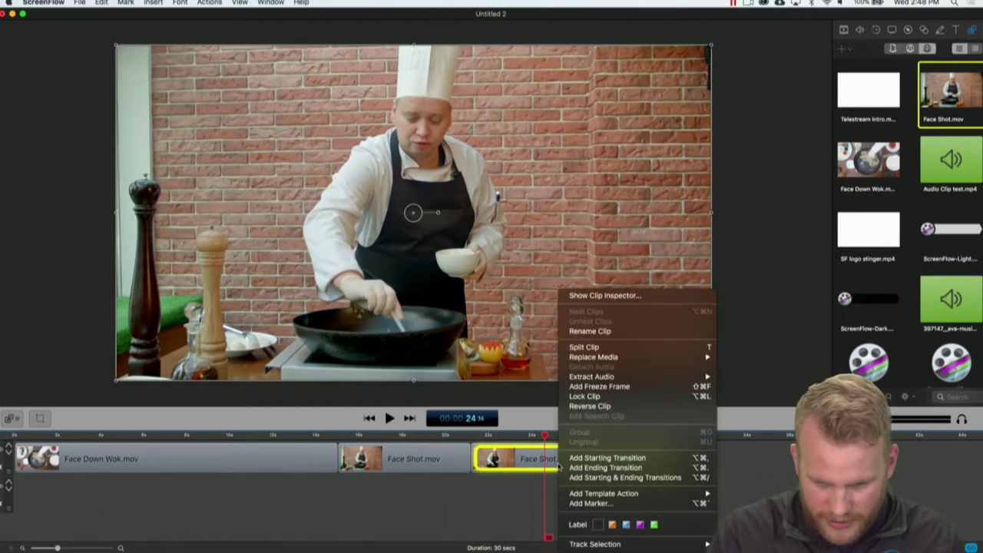
pyautogui.click(611, 351)
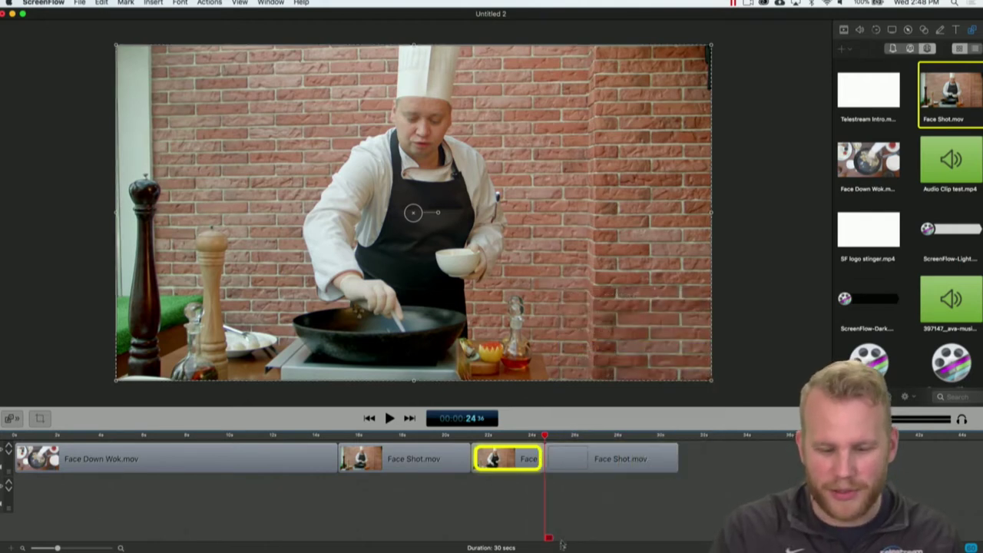
pyautogui.click(585, 500)
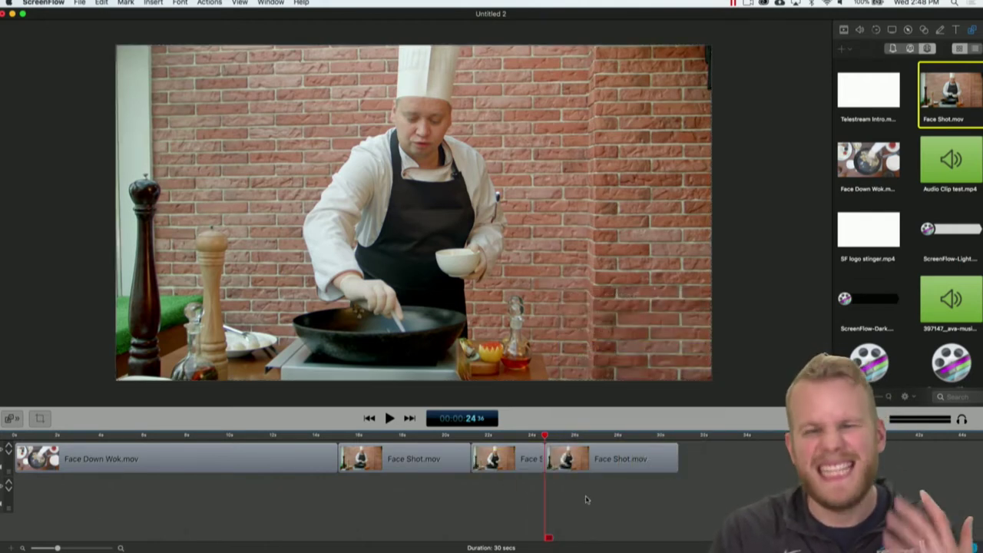
# - Undo the last split and split the middle Face Shot.mov clip at about 18 seconds instead
pyautogui.press('super+z')
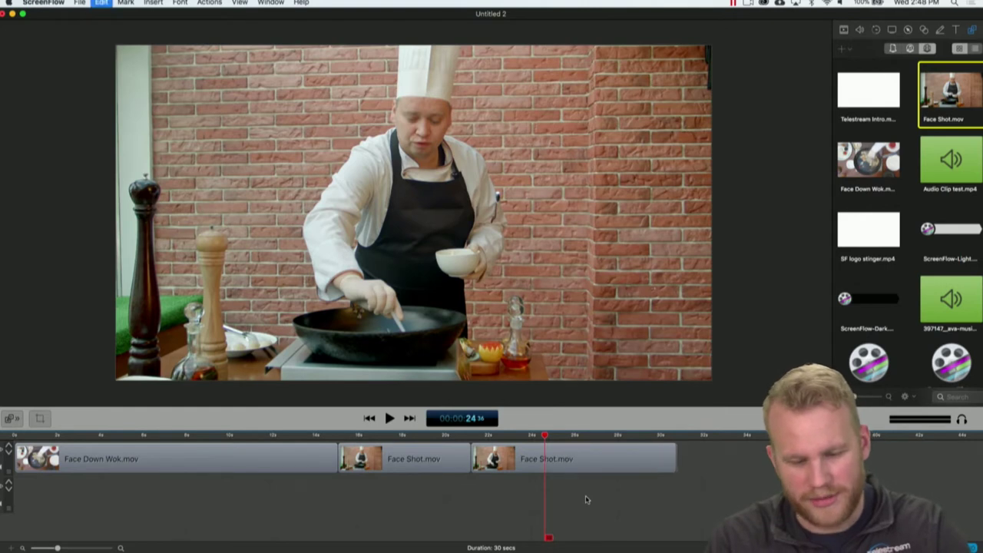
pyautogui.click(443, 464)
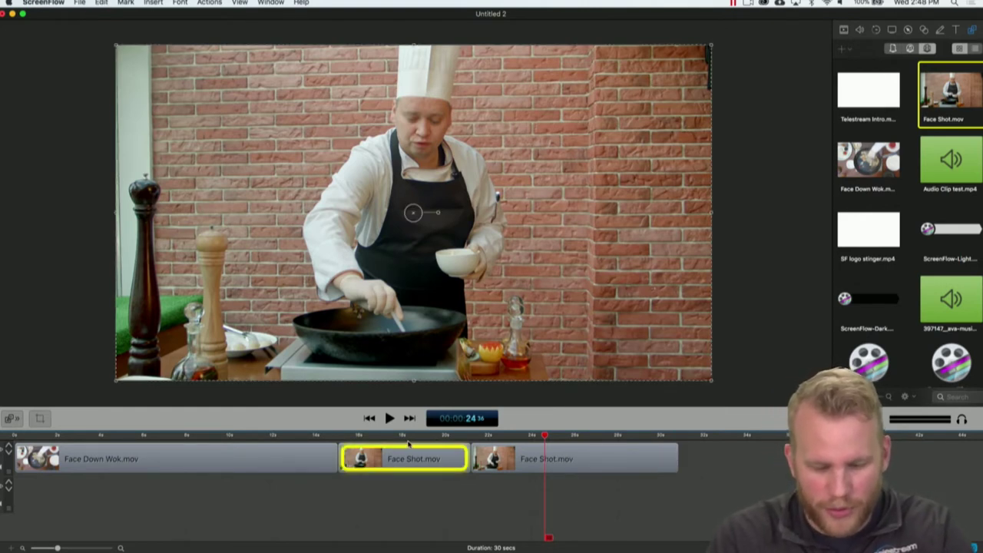
pyautogui.click(405, 436)
pyautogui.press('t')
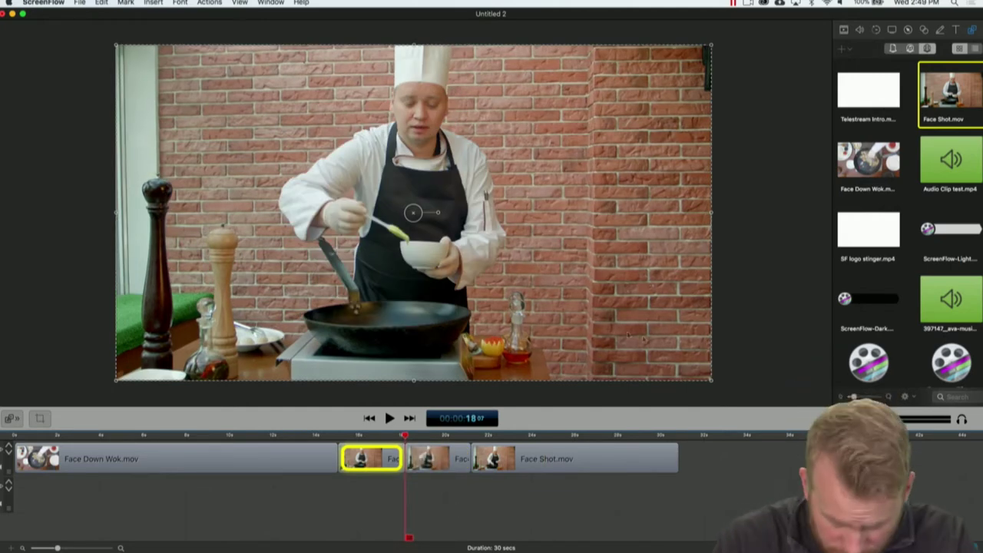
pyautogui.click(771, 338)
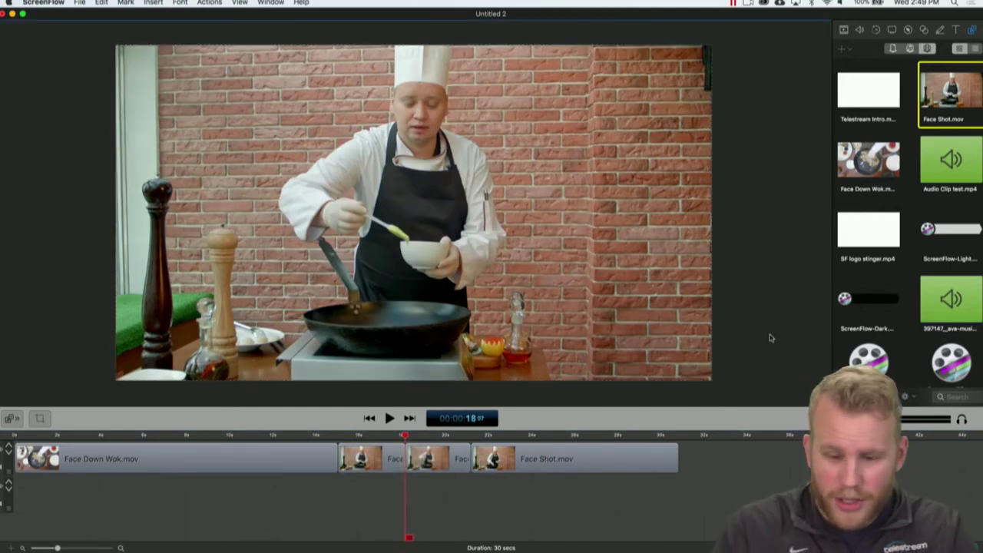
pyautogui.click(549, 459)
pyautogui.click(566, 436)
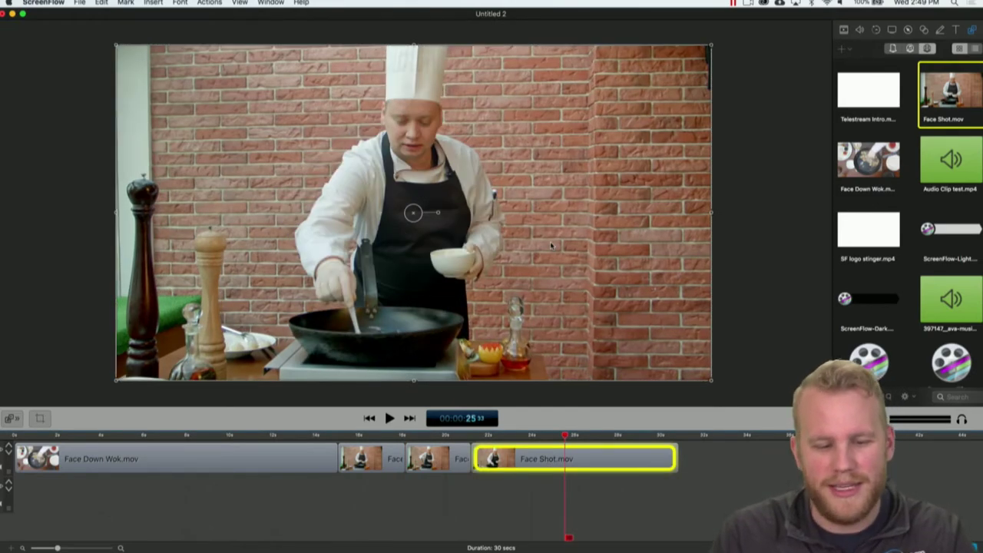
# - Try cropping the last Face Shot.mov clip, leave it full-frame, and open the ScreenFlow menu
pyautogui.moveTo(711, 46)
pyautogui.mouseDown()
pyautogui.moveTo(751, 24)
pyautogui.moveTo(711, 45)
pyautogui.mouseUp()
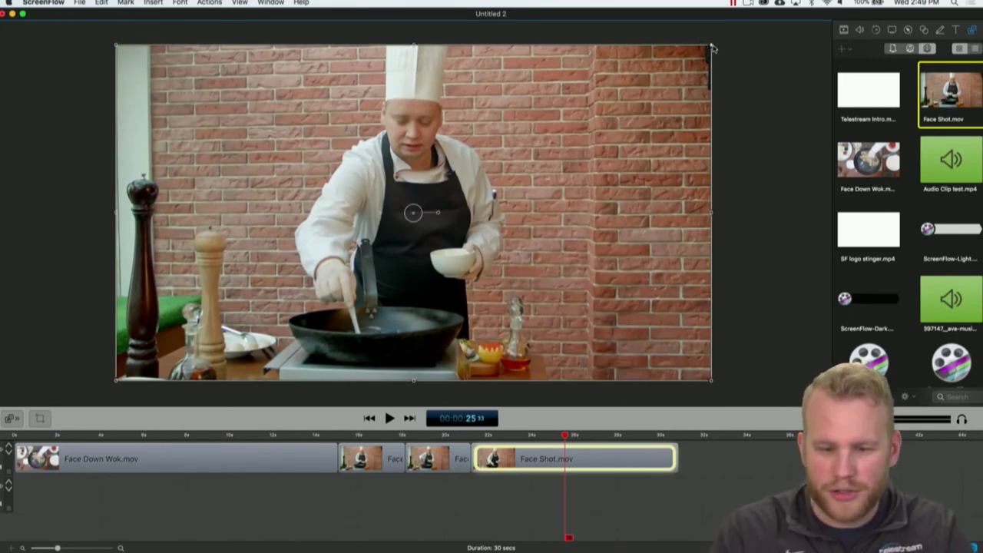
pyautogui.moveTo(711, 45); pyautogui.dragTo(595, 112)
pyautogui.press('super+z')
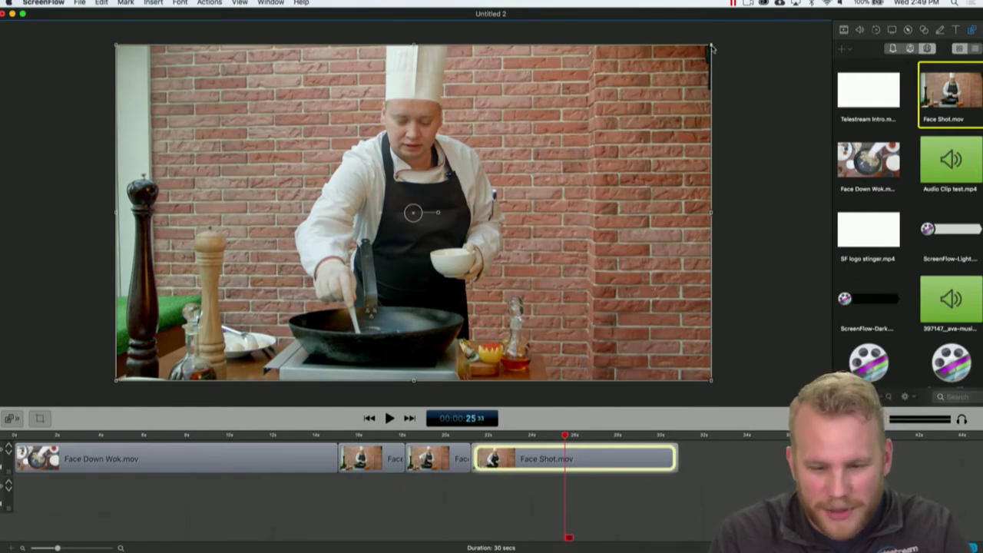
pyautogui.moveTo(711, 45)
pyautogui.mouseDown()
pyautogui.moveTo(637, 84)
pyautogui.moveTo(647, 155)
pyautogui.moveTo(543, 7)
pyautogui.moveTo(427, 171)
pyautogui.moveTo(535, 293)
pyautogui.moveTo(610, 236)
pyautogui.moveTo(696, 106)
pyautogui.moveTo(712, 46)
pyautogui.mouseUp()
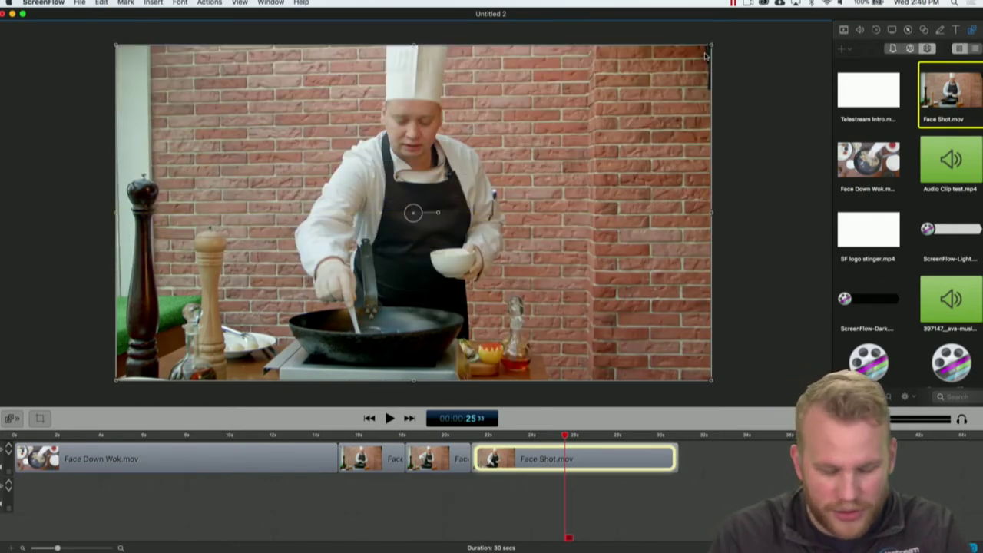
pyautogui.moveTo(709, 49)
pyautogui.mouseDown()
pyautogui.moveTo(595, 154)
pyautogui.moveTo(657, 117)
pyautogui.moveTo(408, 88)
pyautogui.moveTo(364, 246)
pyautogui.moveTo(461, 255)
pyautogui.moveTo(577, 302)
pyautogui.moveTo(772, 230)
pyautogui.moveTo(694, 79)
pyautogui.moveTo(714, 46)
pyautogui.mouseUp()
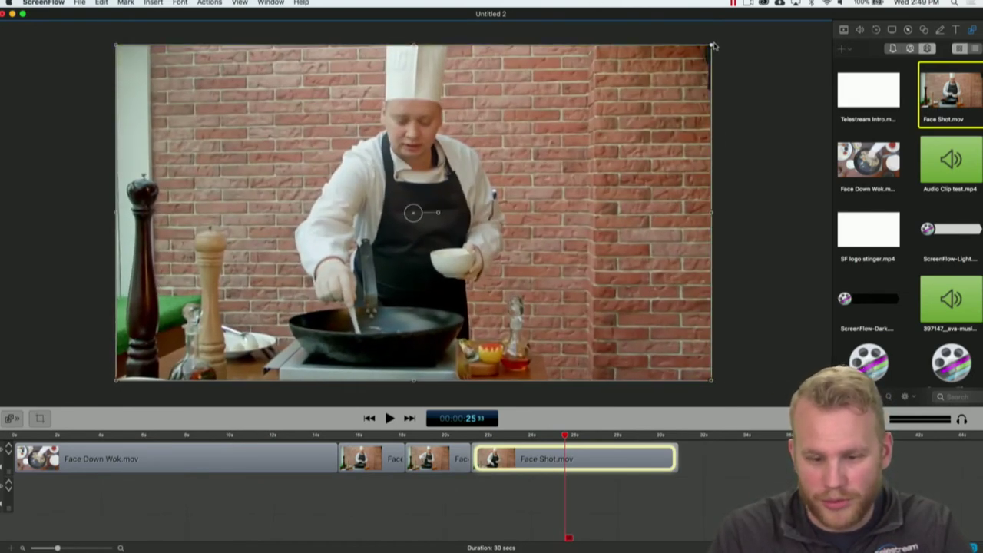
pyautogui.click(759, 119)
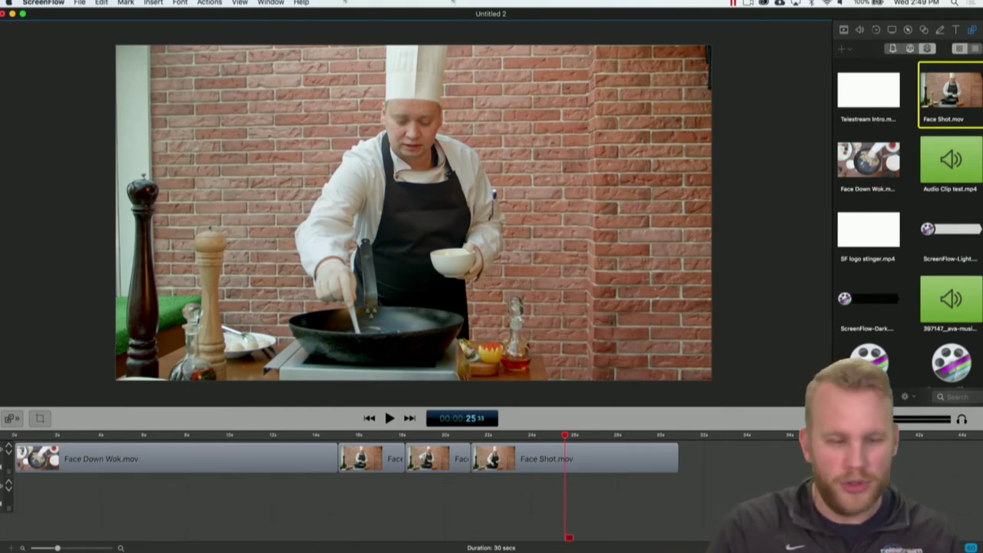
pyautogui.click(58, 5)
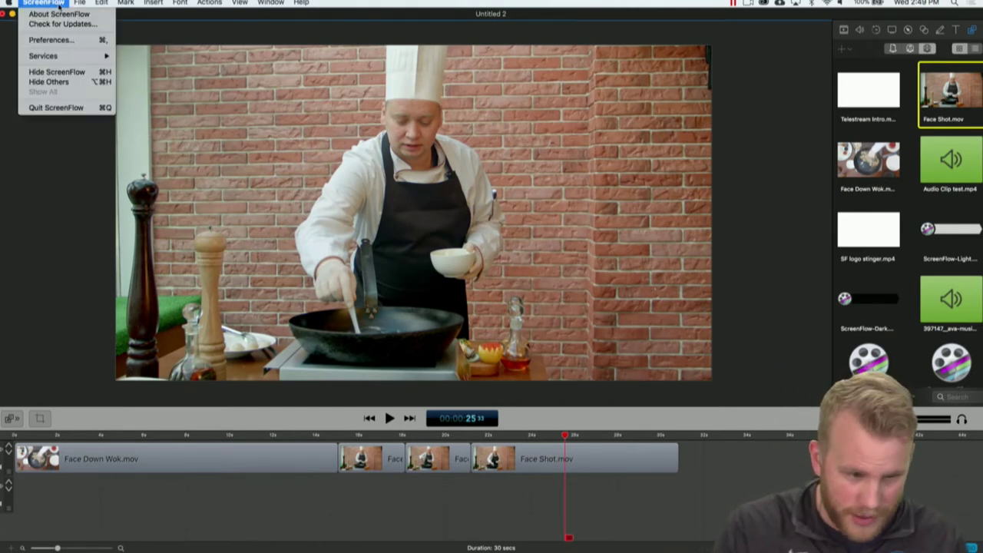
pyautogui.click(62, 42)
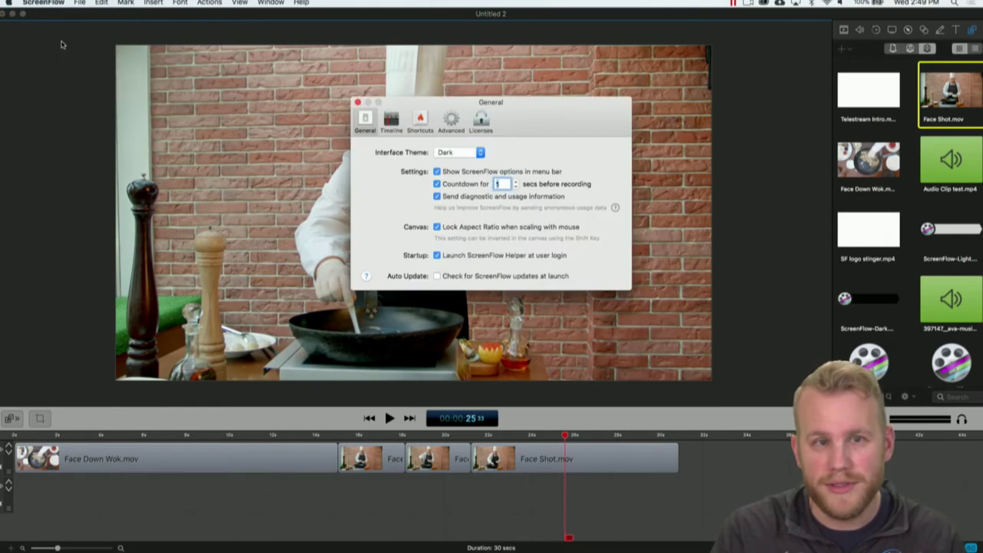
pyautogui.click(422, 128)
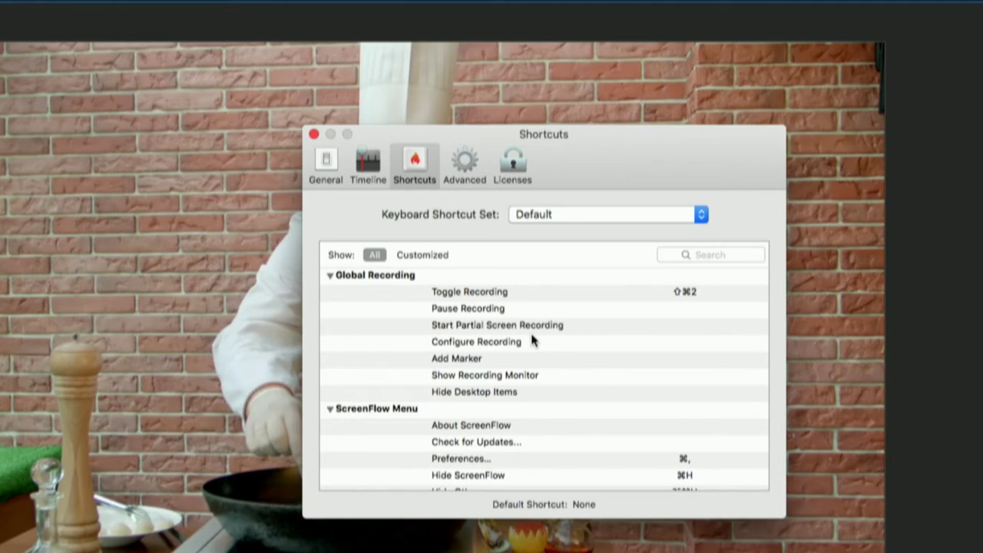
pyautogui.scroll(-10, 584, 386)
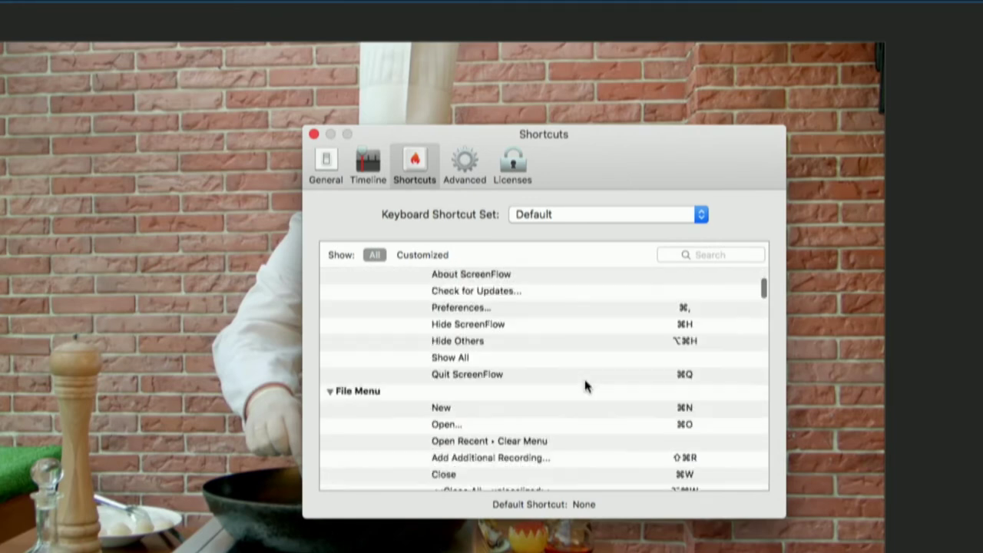
pyautogui.scroll(-15, 585, 386)
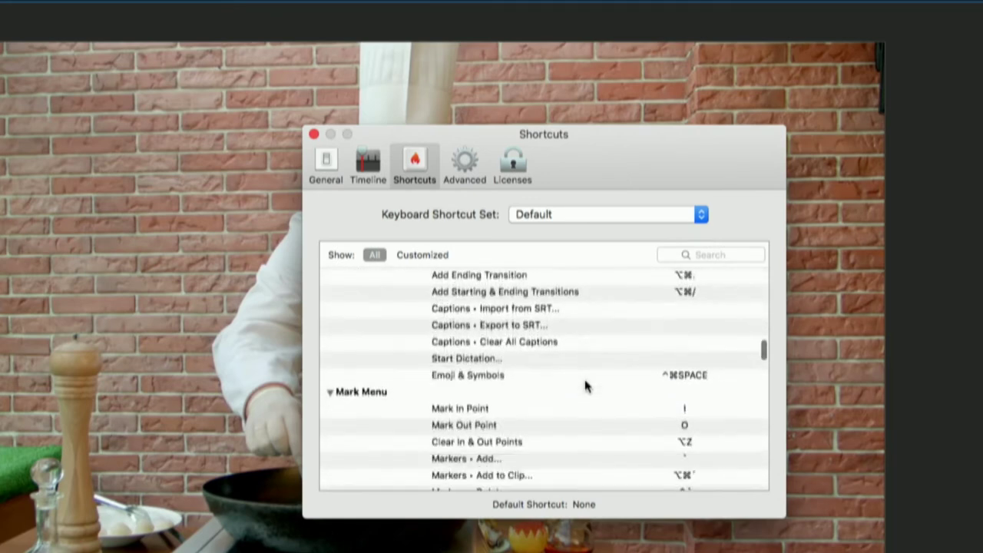
pyautogui.scroll(-15, 585, 387)
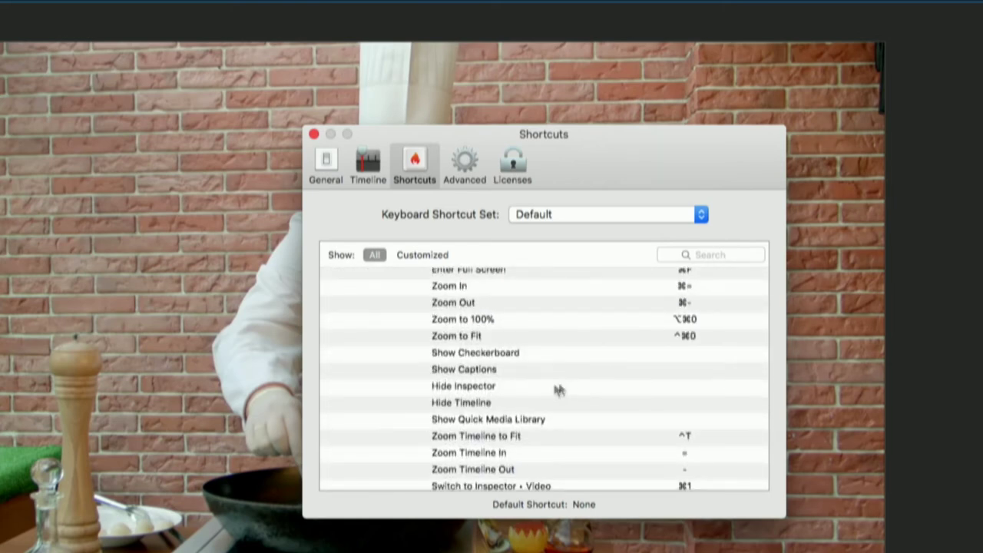
pyautogui.click(511, 389)
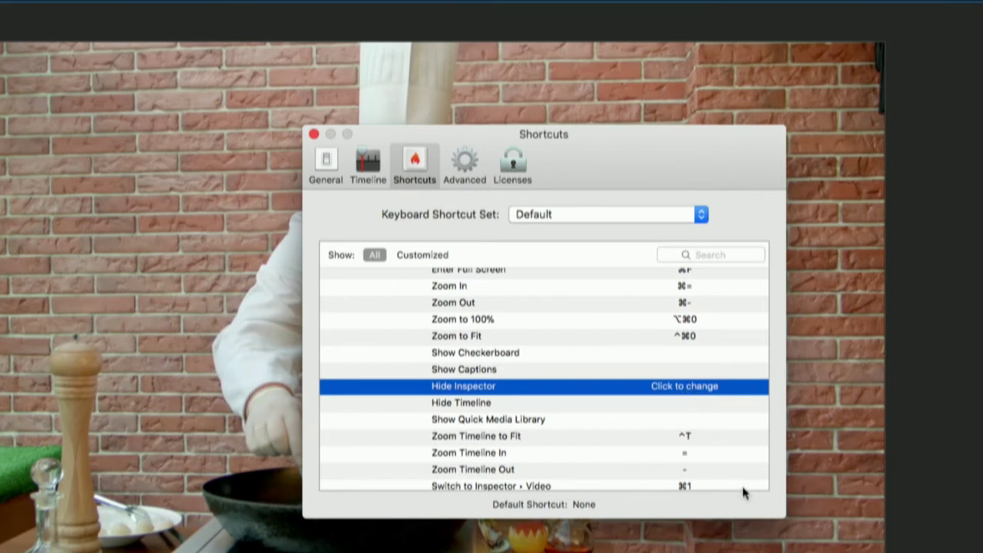
pyautogui.scroll(-15, 672, 390)
pyautogui.scroll(-2, 673, 390)
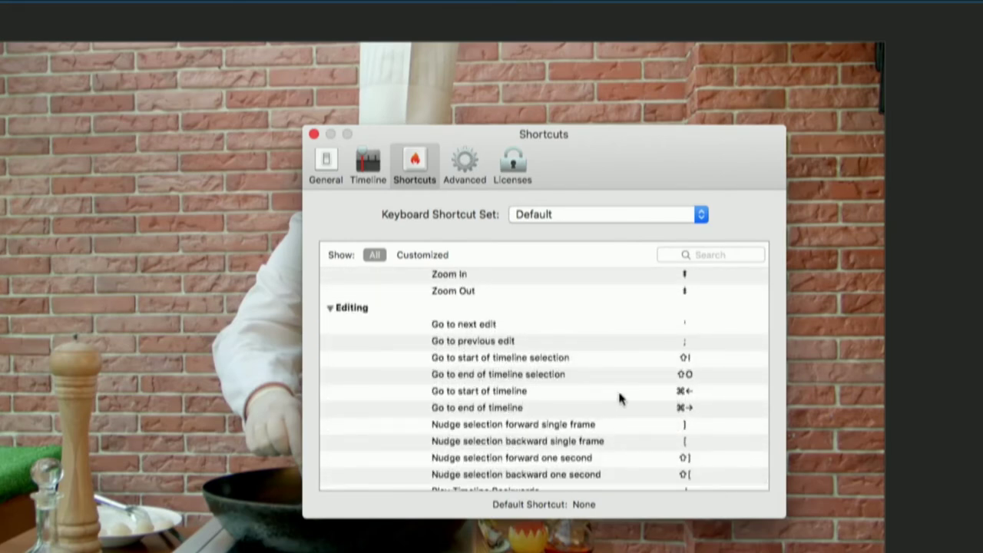
pyautogui.press('super+w')
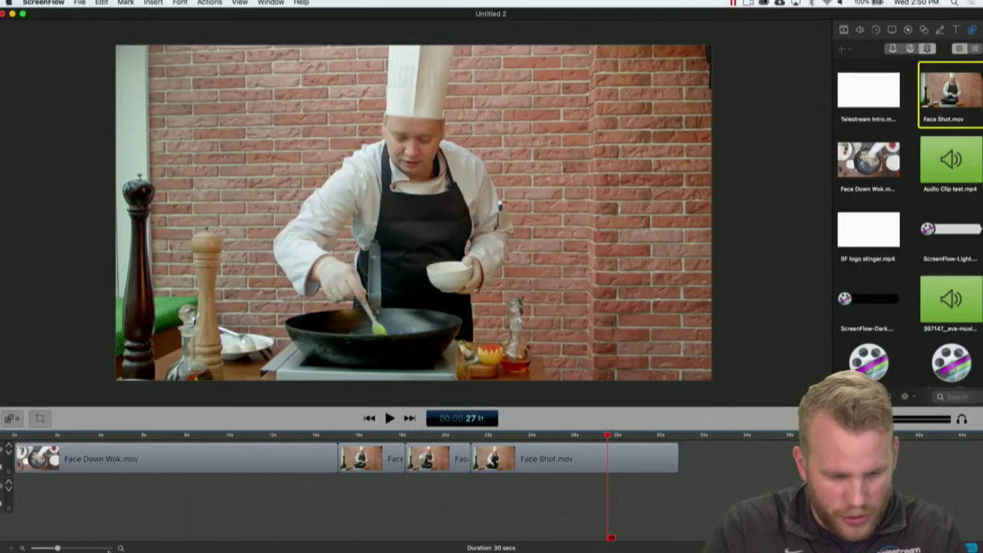
# - Zoom the timeline and bring the playhead back to its start
pyautogui.click(110, 548)
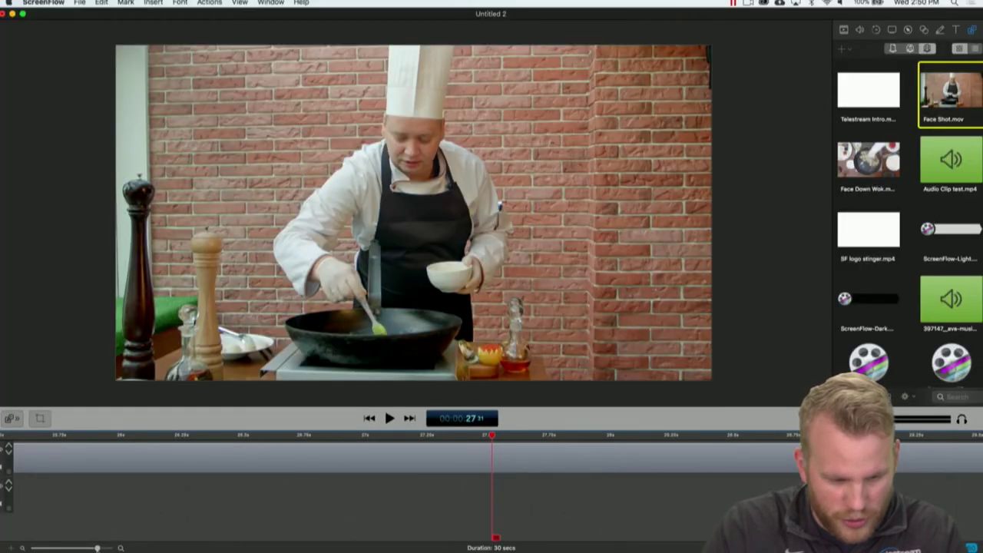
pyautogui.hscroll(-15, 436, 462)
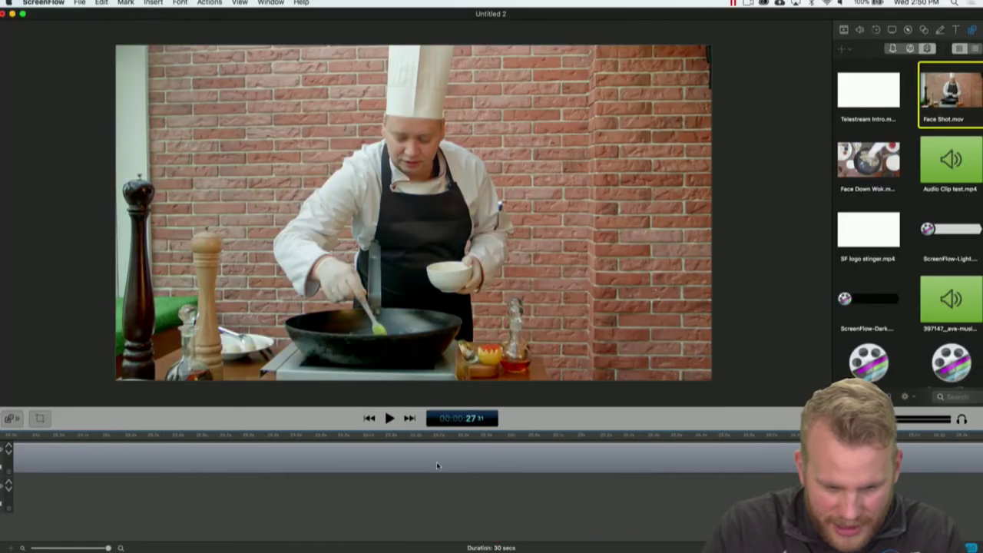
pyautogui.press('Home')
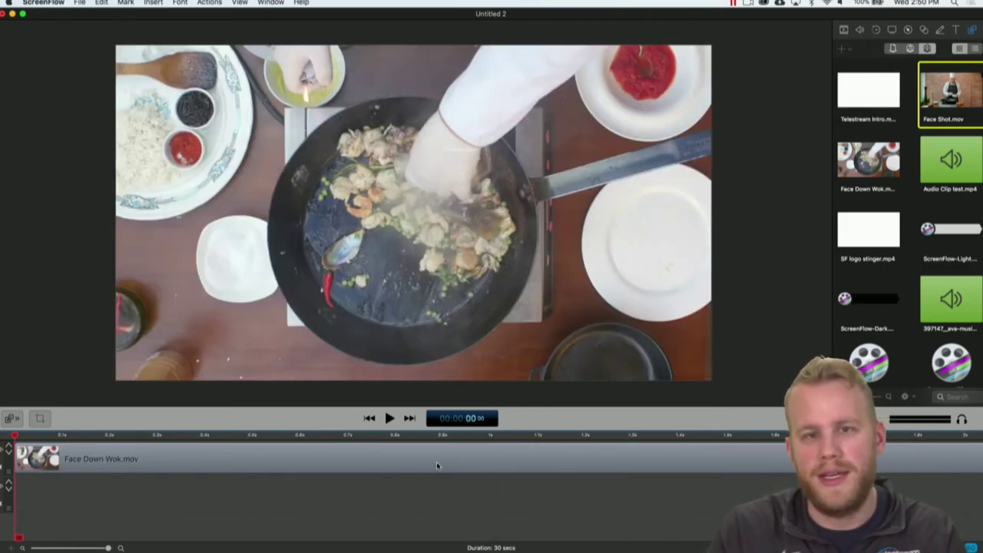
pyautogui.click(442, 436)
# - Add a video action to the Face Down Wok.mov clip
pyautogui.click(453, 451)
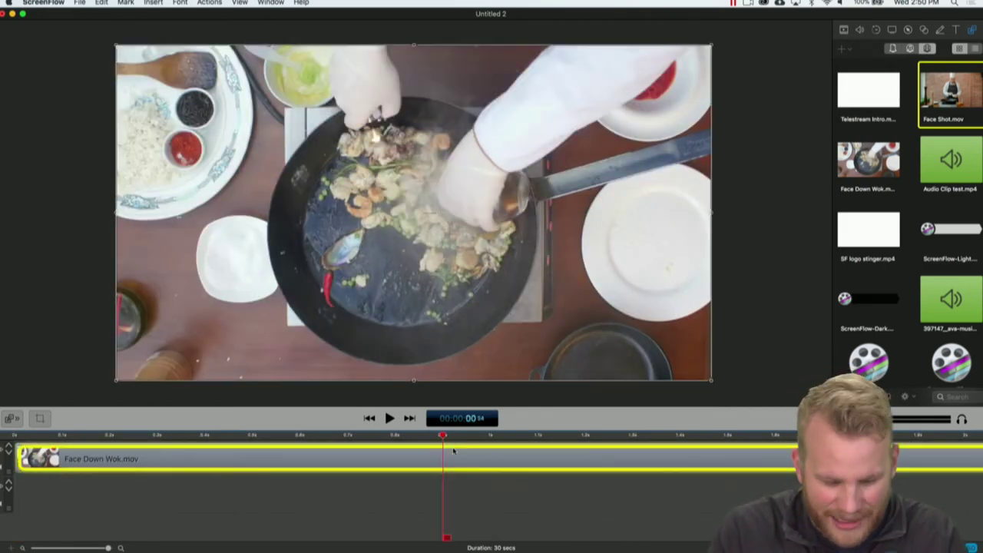
pyautogui.press('super+shift+a')
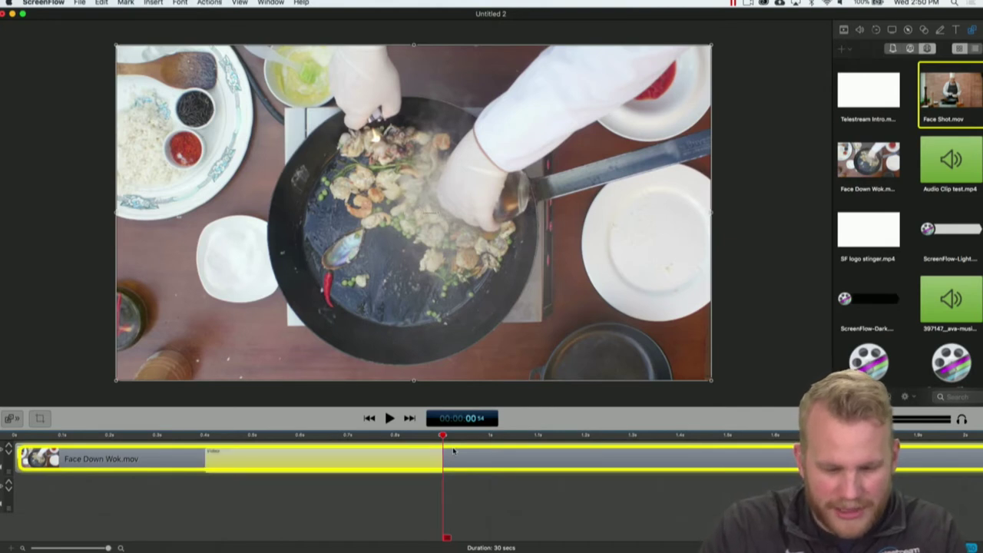
pyautogui.scroll(-5, 450, 455)
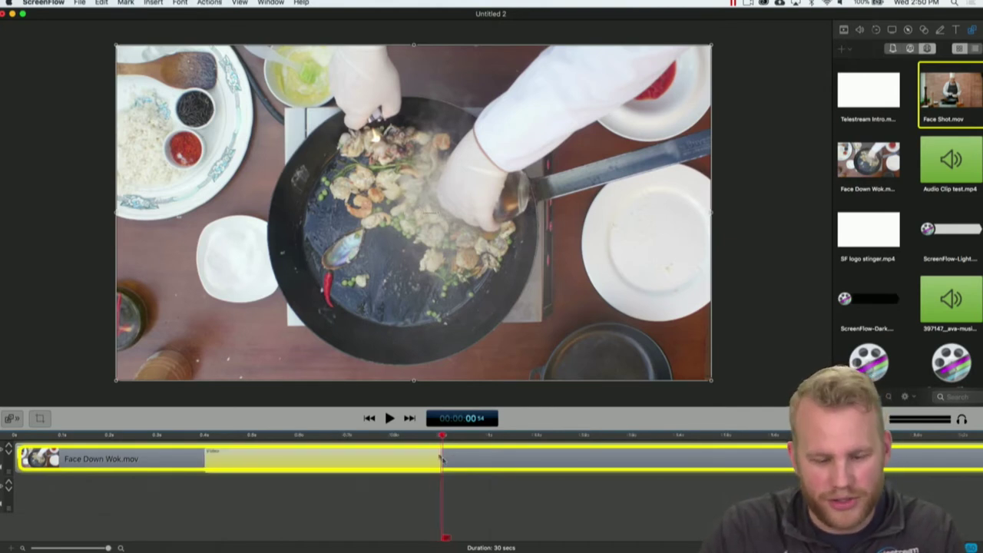
pyautogui.scroll(-5, 442, 461)
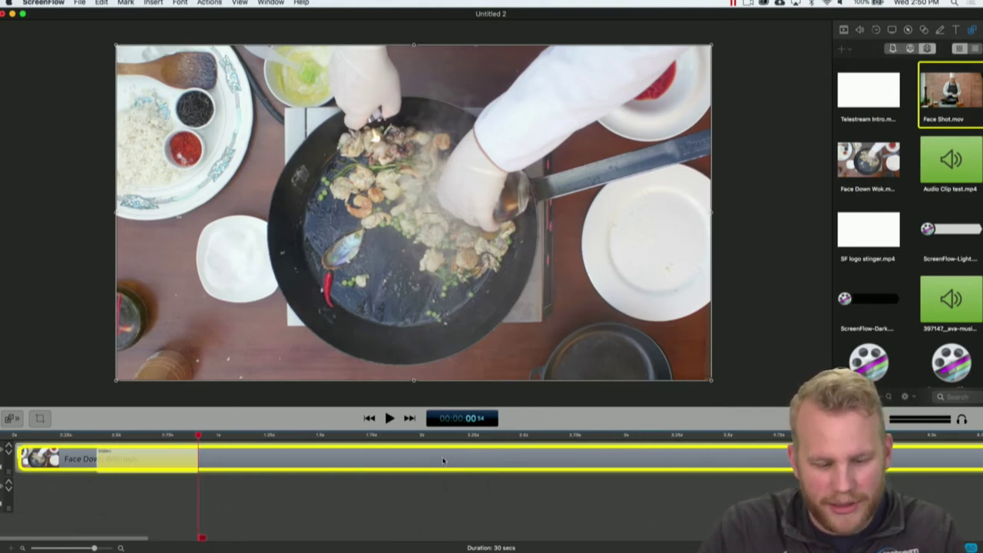
pyautogui.scroll(5, 442, 461)
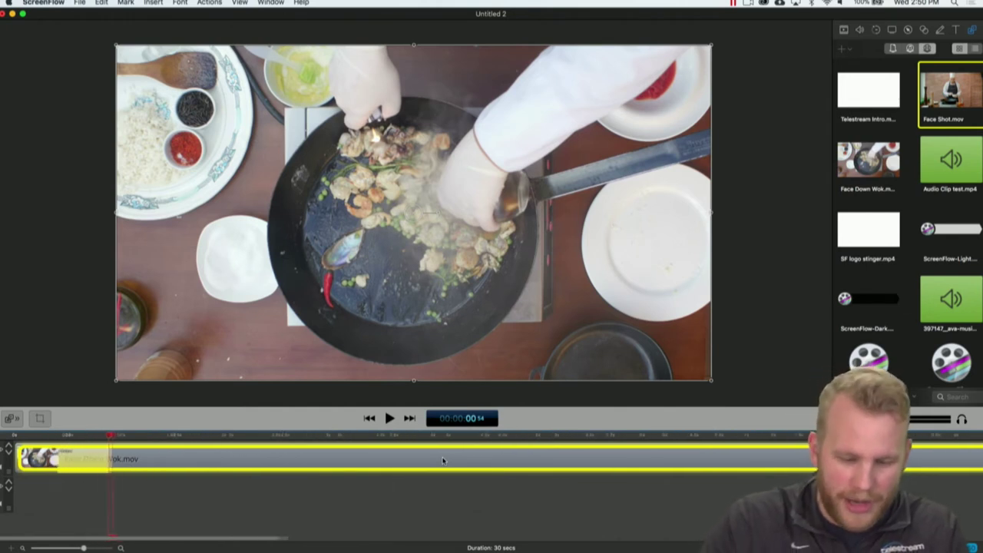
pyautogui.scroll(-1, 444, 460)
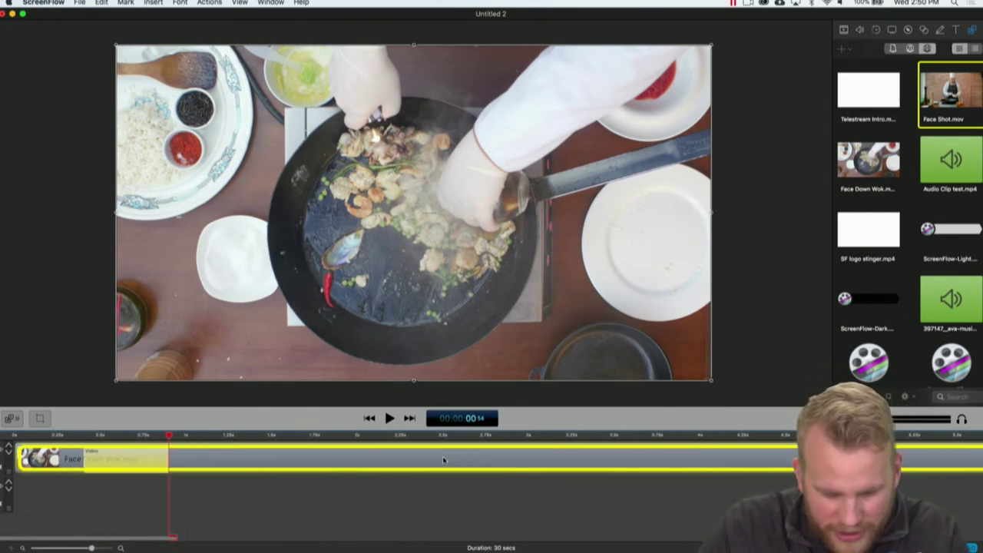
pyautogui.scroll(-5, 443, 460)
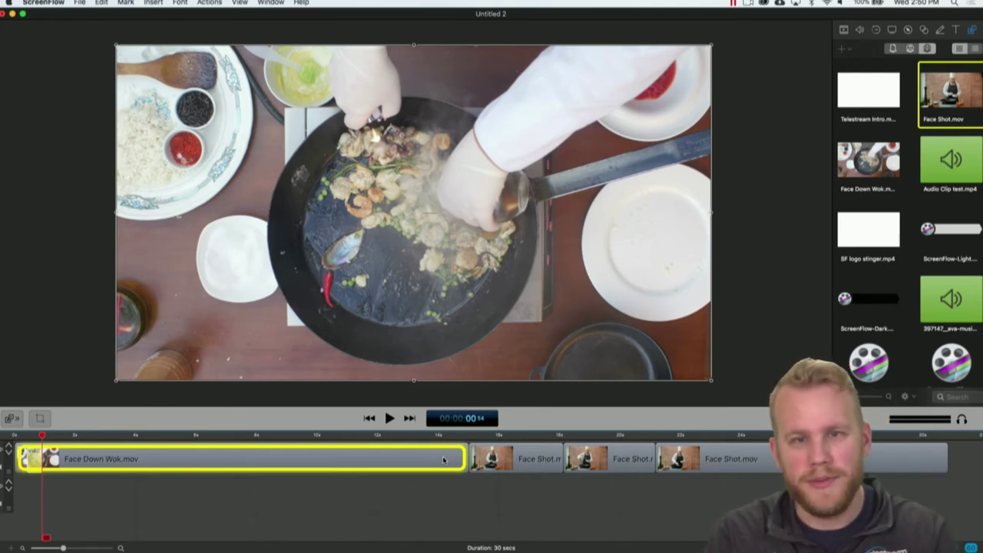
# - Add starting and ending transitions to the Face Down Wok.mov clip
pyautogui.rightClick(332, 452)
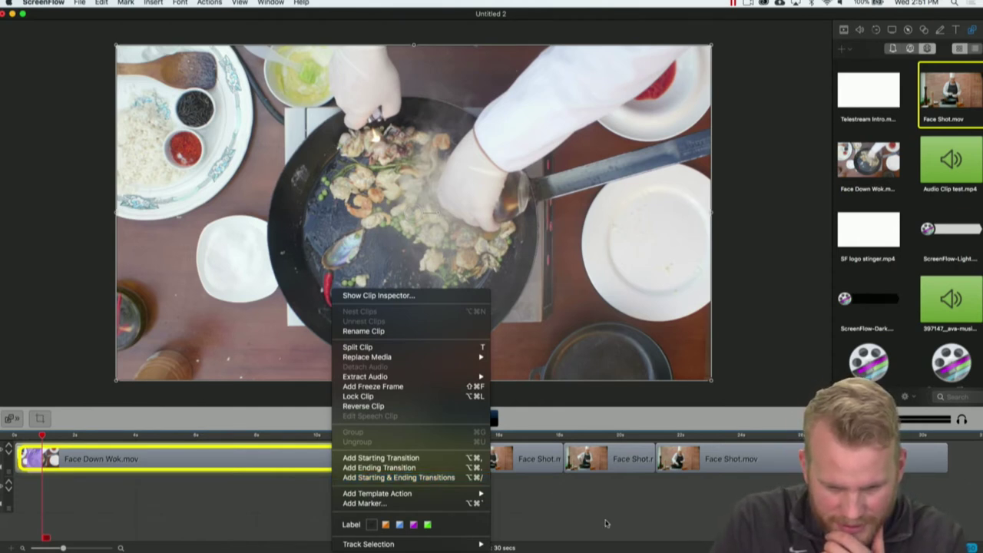
pyautogui.click(399, 477)
pyautogui.click(256, 435)
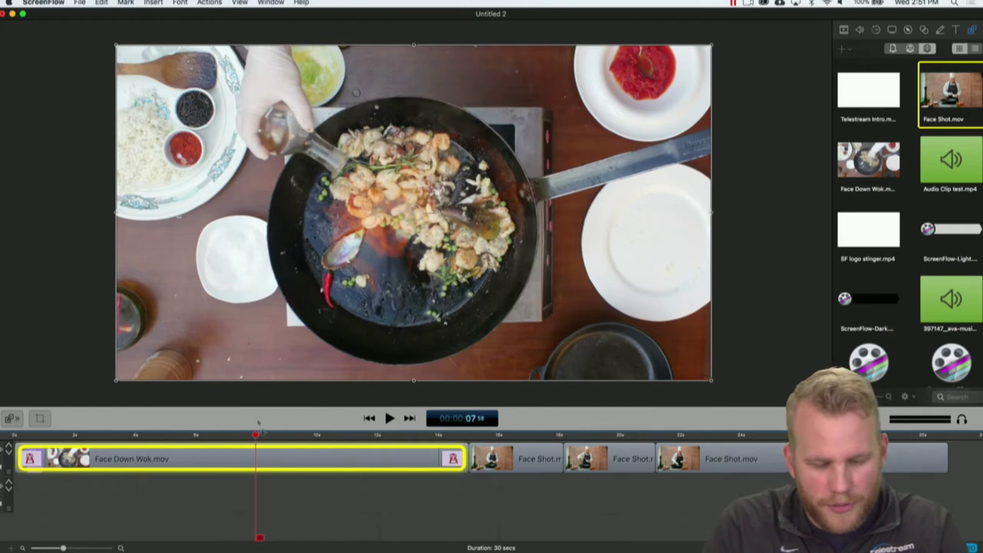
pyautogui.rightClick(284, 464)
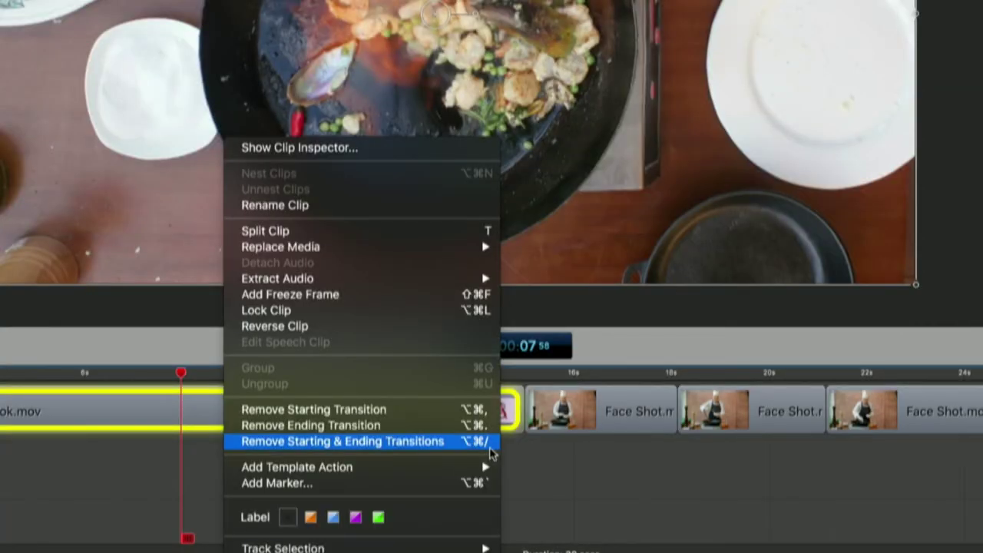
pyautogui.click(622, 467)
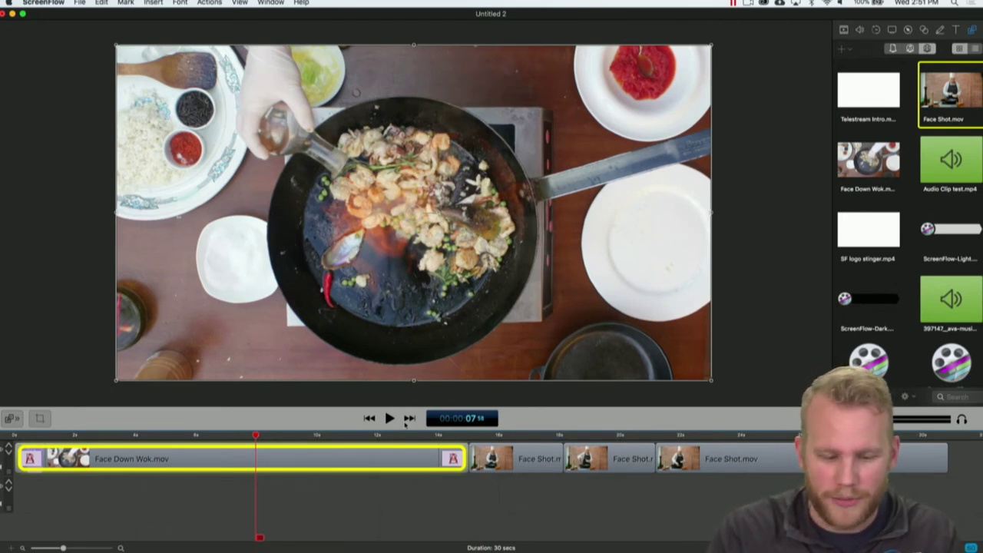
# - On a new track, add a 'Lucas!' text title placed near the bottom of the frame
pyautogui.click(10, 478)
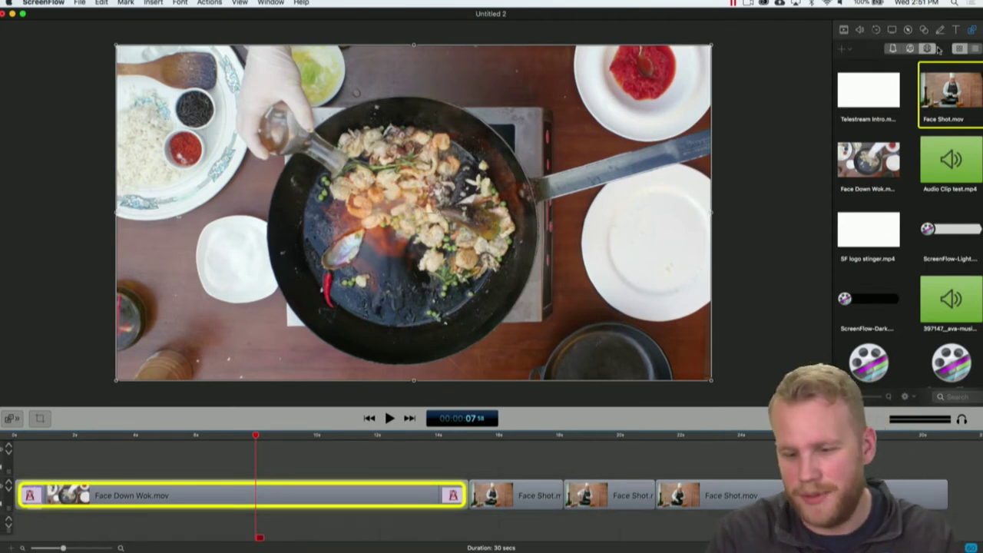
pyautogui.click(955, 32)
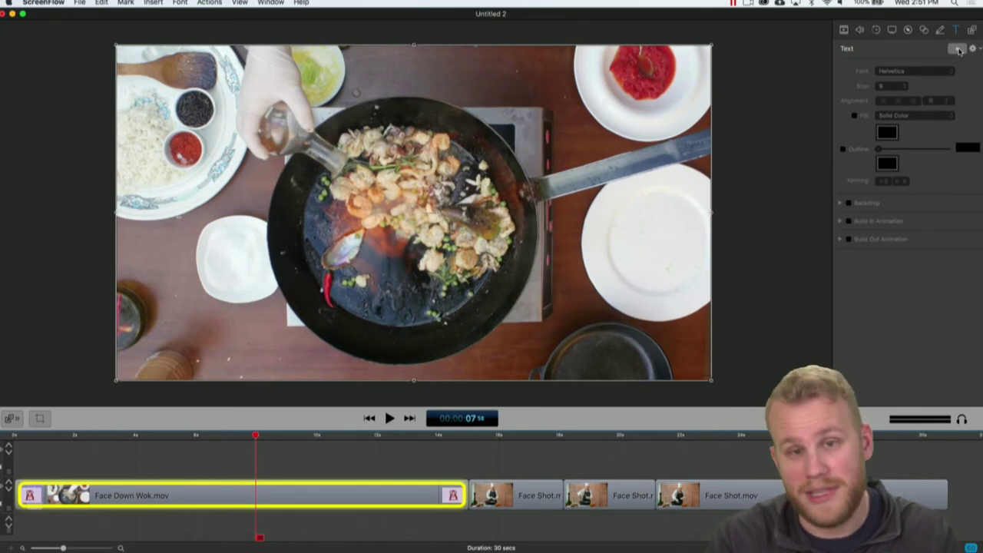
pyautogui.click(958, 50)
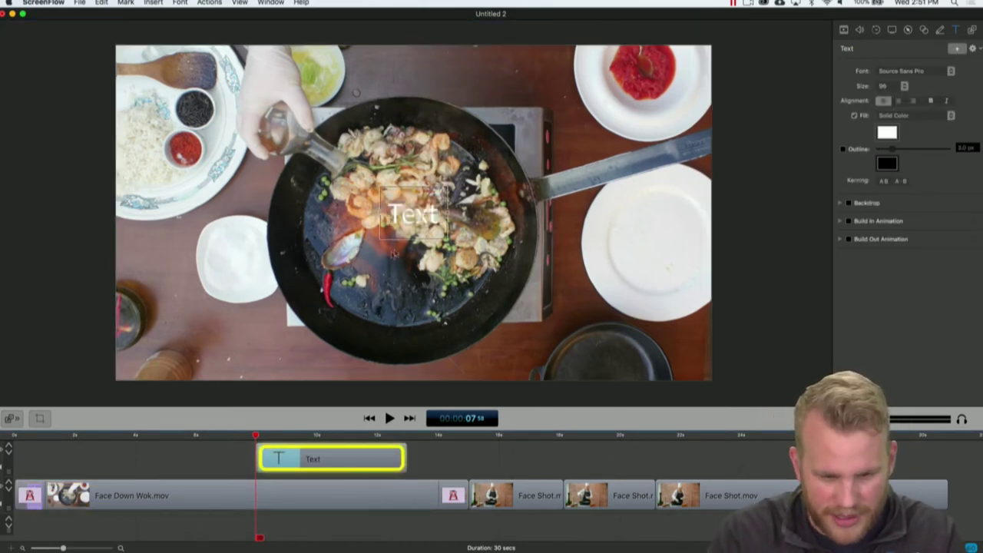
pyautogui.write('Lucas!')
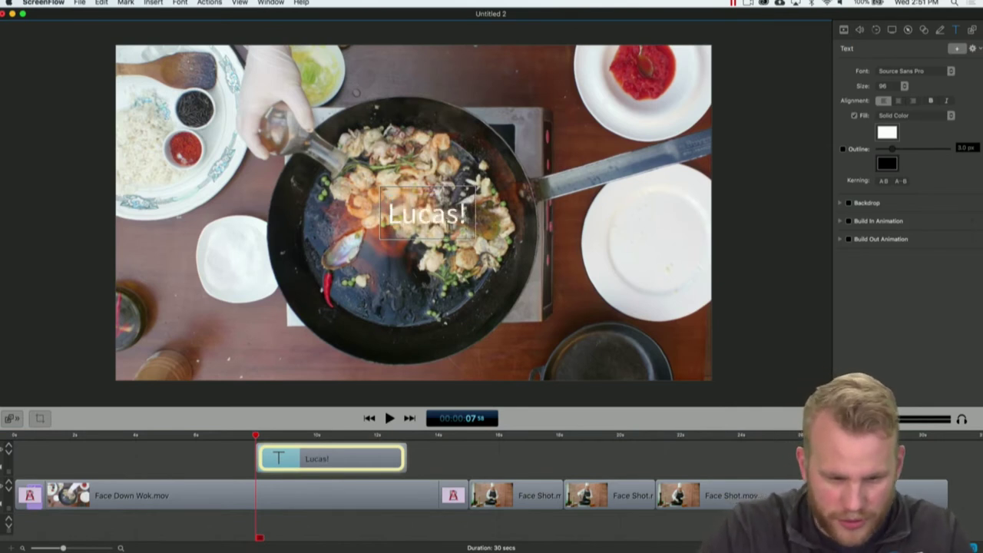
pyautogui.moveTo(442, 217); pyautogui.dragTo(410, 352)
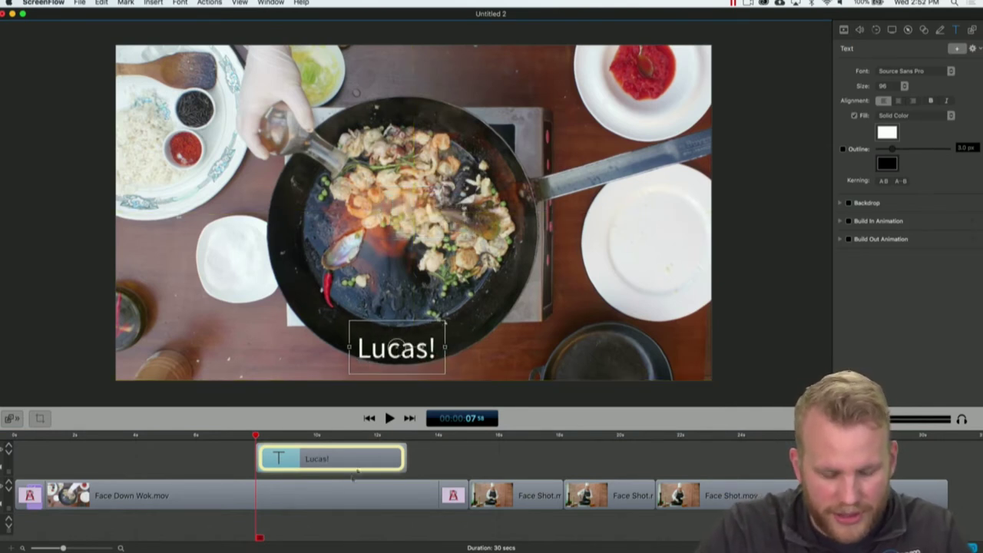
# - Give the Lucas! title transitions at both ends and play back to preview it
pyautogui.click(332, 459)
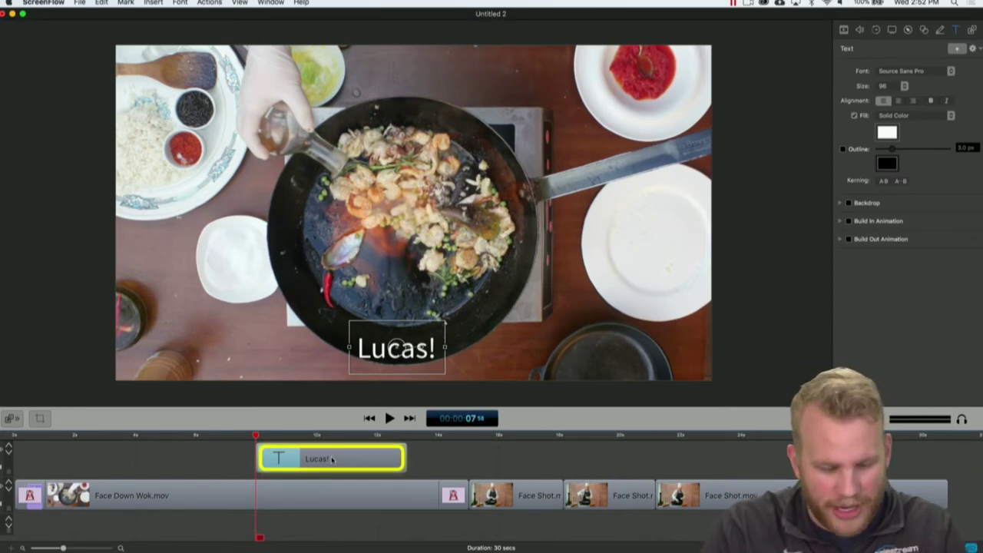
pyautogui.press('super+t')
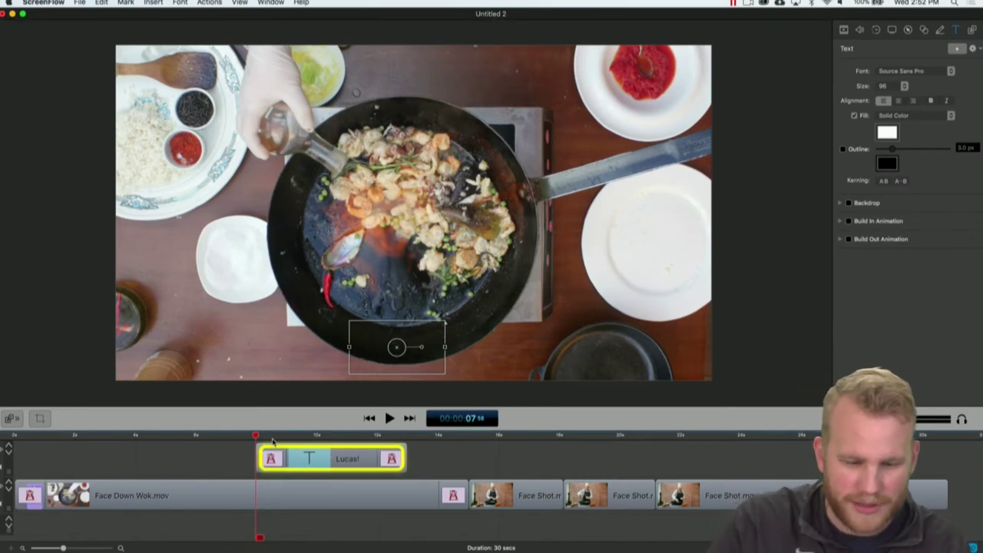
pyautogui.press('space')
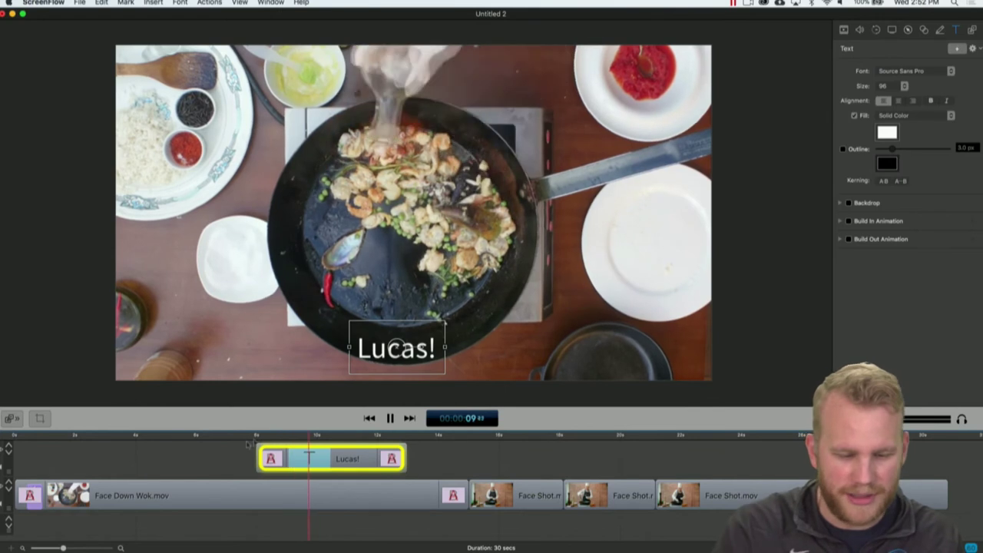
pyautogui.click(227, 459)
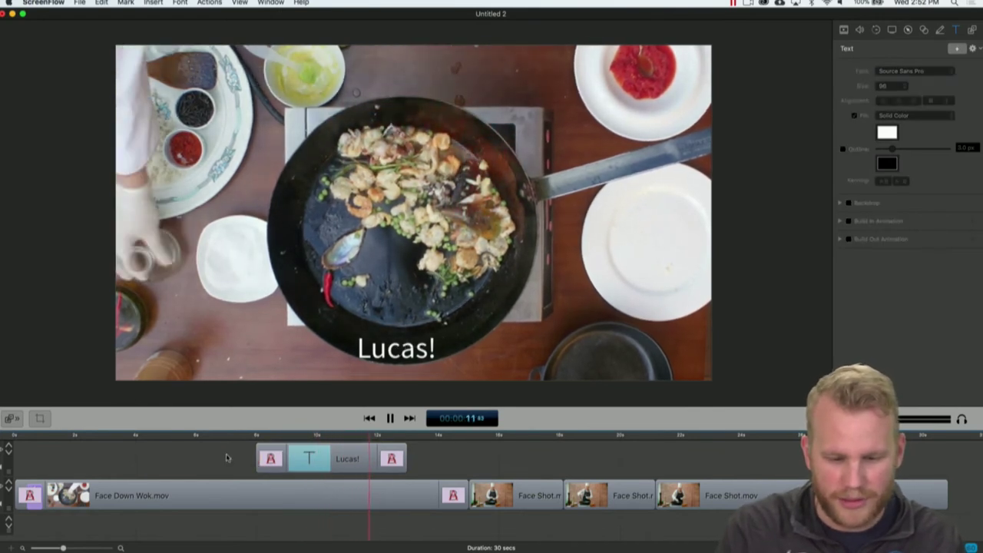
pyautogui.press('space')
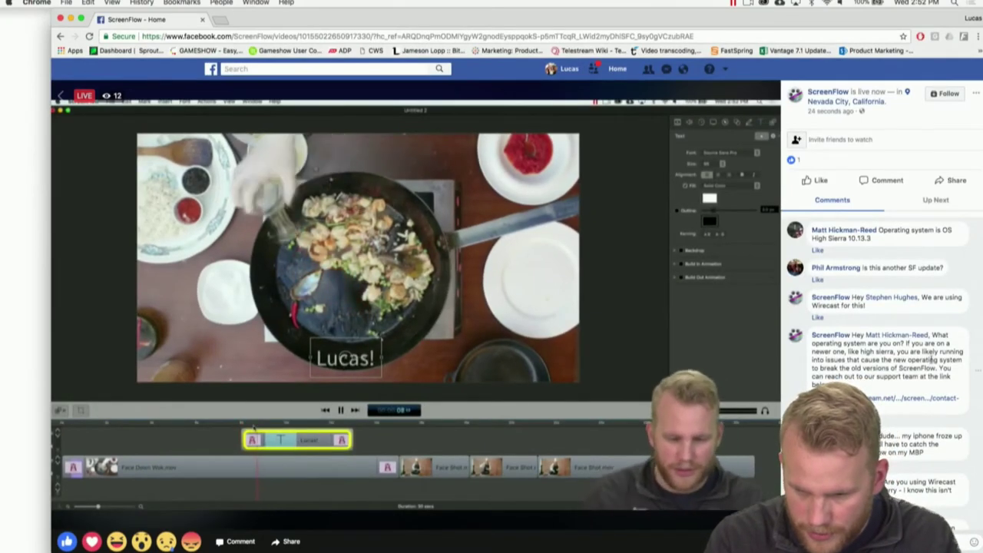
# - Scroll through the viewer comments on the Facebook Live stream page
pyautogui.scroll(-5, 932, 358)
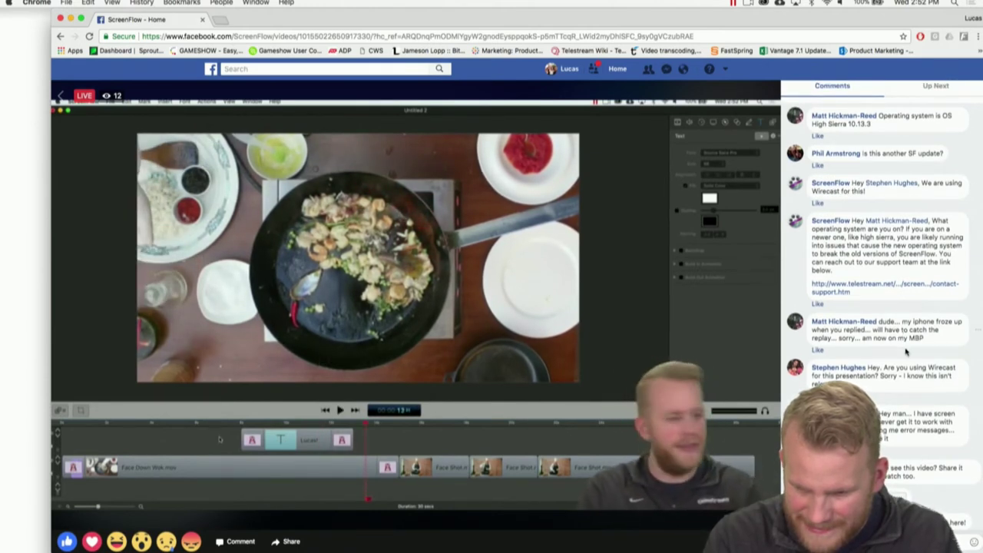
pyautogui.scroll(2, 904, 350)
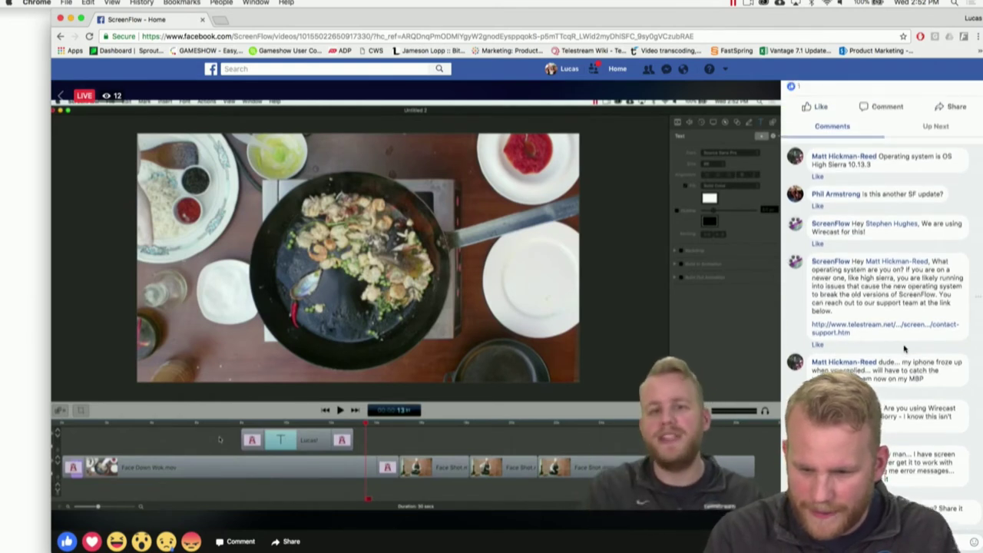
pyautogui.scroll(2, 905, 350)
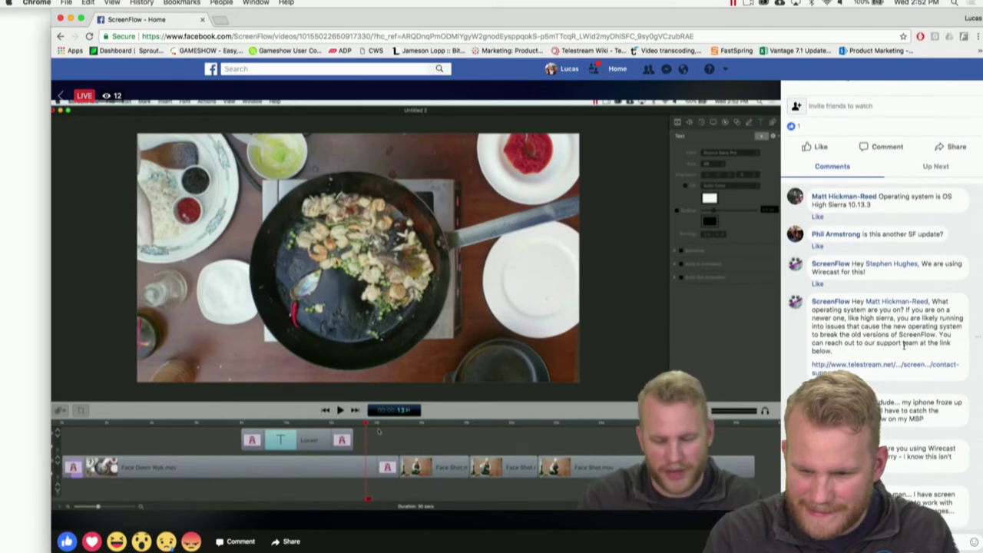
pyautogui.scroll(2, 904, 349)
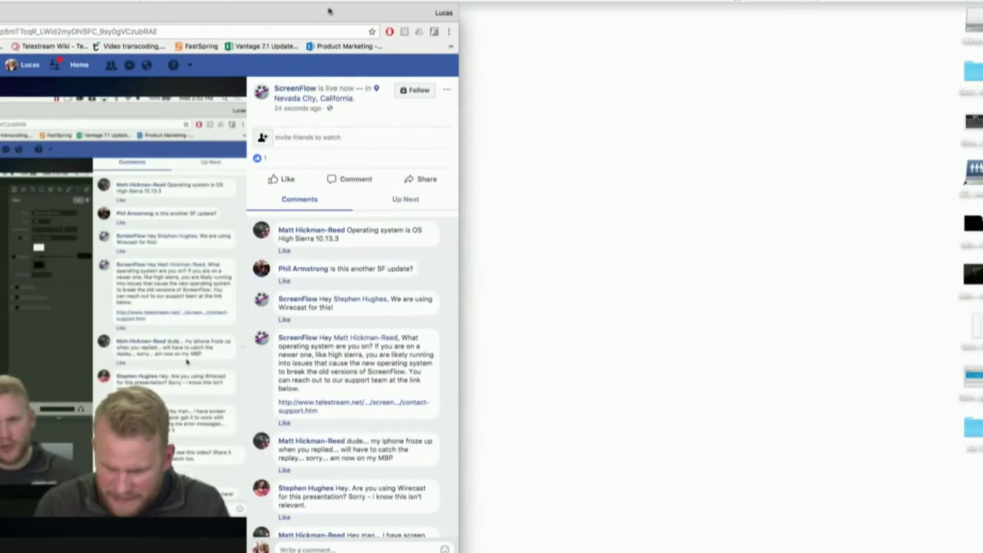
# - Drag the Chrome window off to the left and bring the desktop to the front
pyautogui.moveTo(330, 11); pyautogui.dragTo(79, 11)
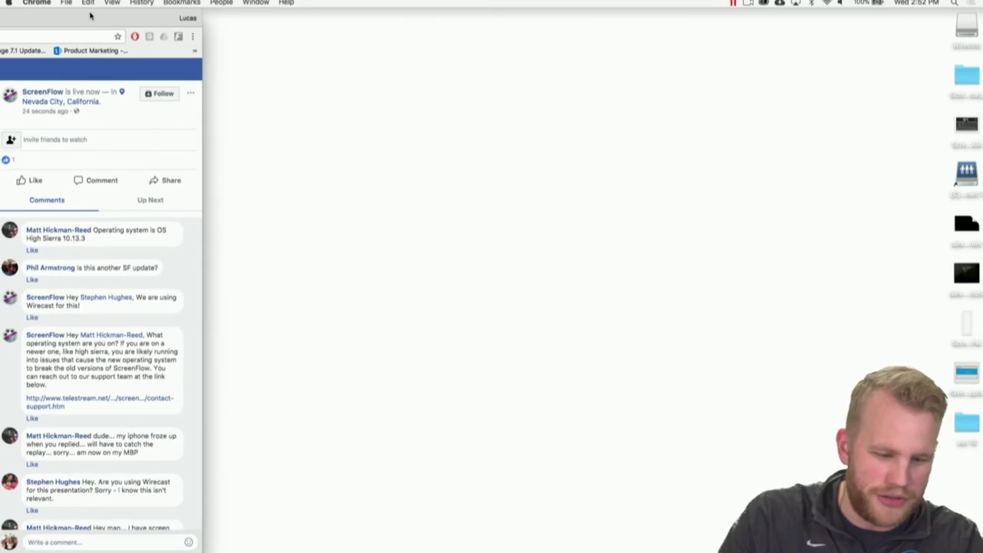
pyautogui.click(425, 247)
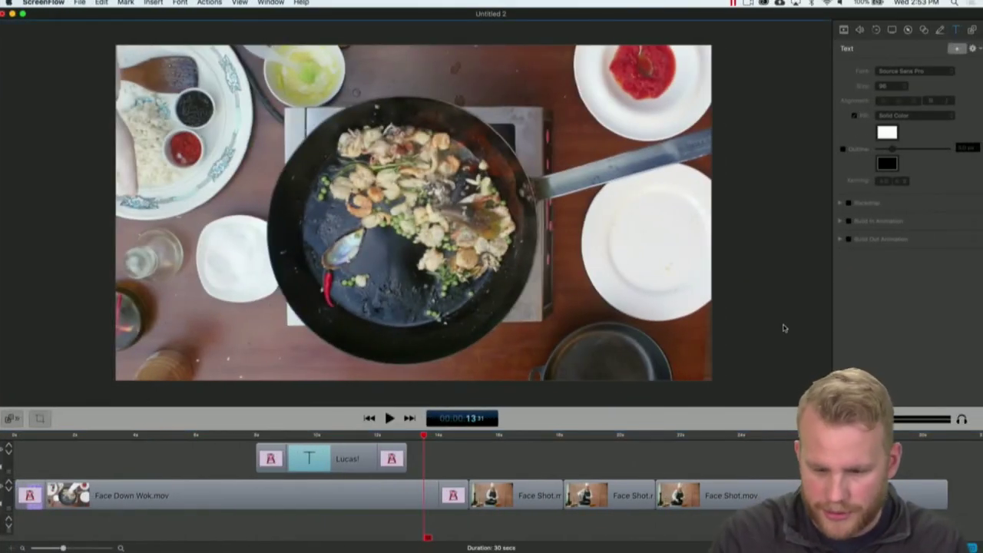
# - Delete all five timeline clips, then quit Outlook from the Dock
pyautogui.moveTo(726, 459); pyautogui.dragTo(129, 530)
pyautogui.press('BackSpace')
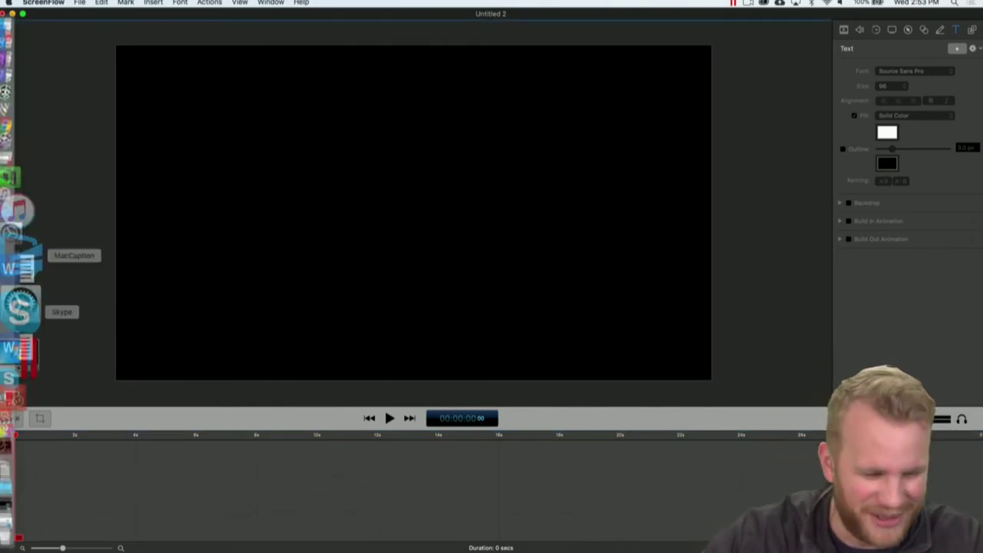
pyautogui.rightClick(21, 110)
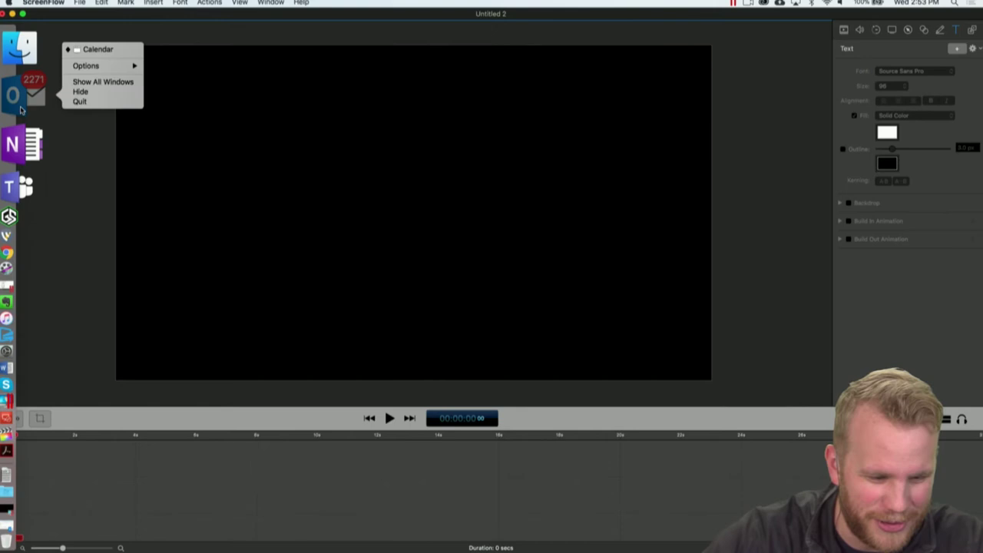
pyautogui.click(80, 102)
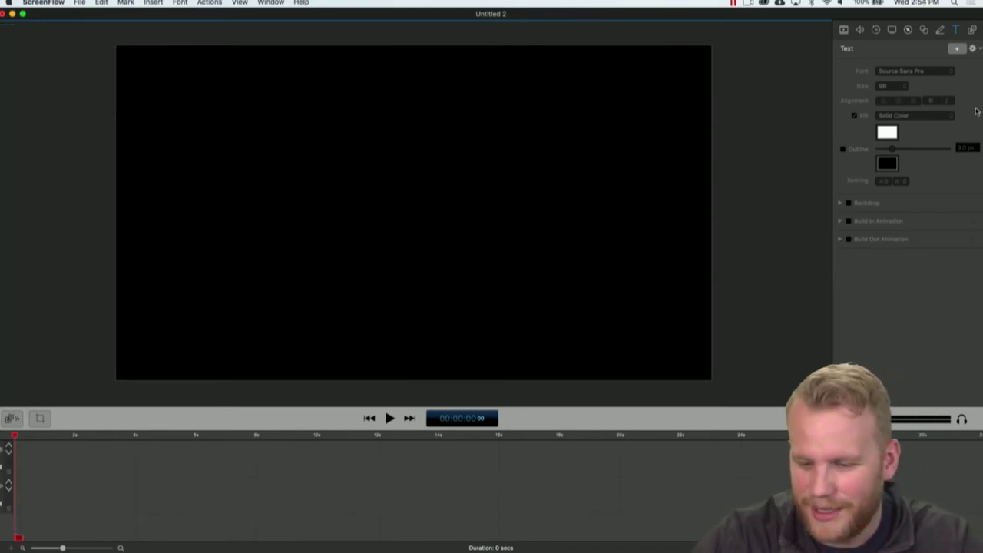
# - Drag Face Shot.mov from the Media Library onto the empty timeline
pyautogui.click(971, 29)
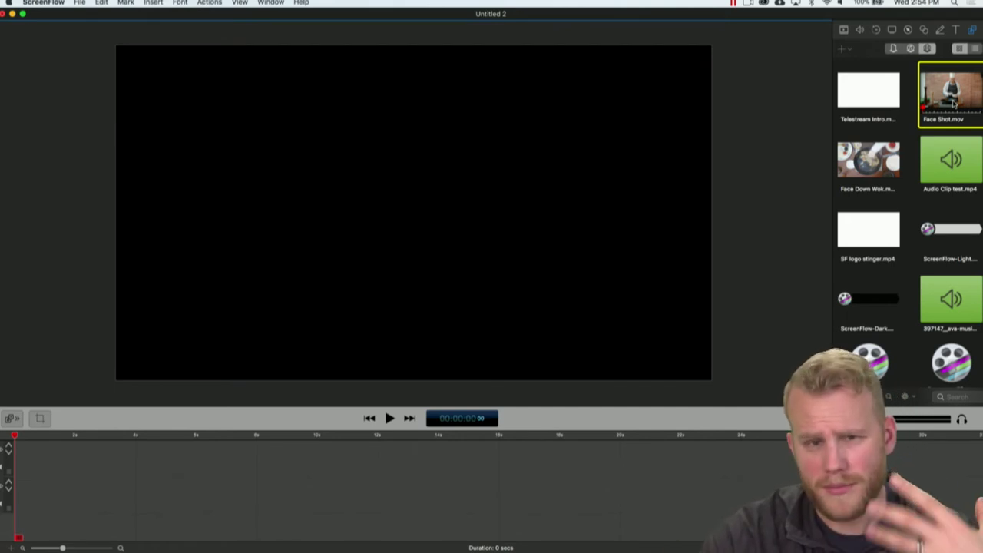
pyautogui.moveTo(952, 103); pyautogui.dragTo(339, 453)
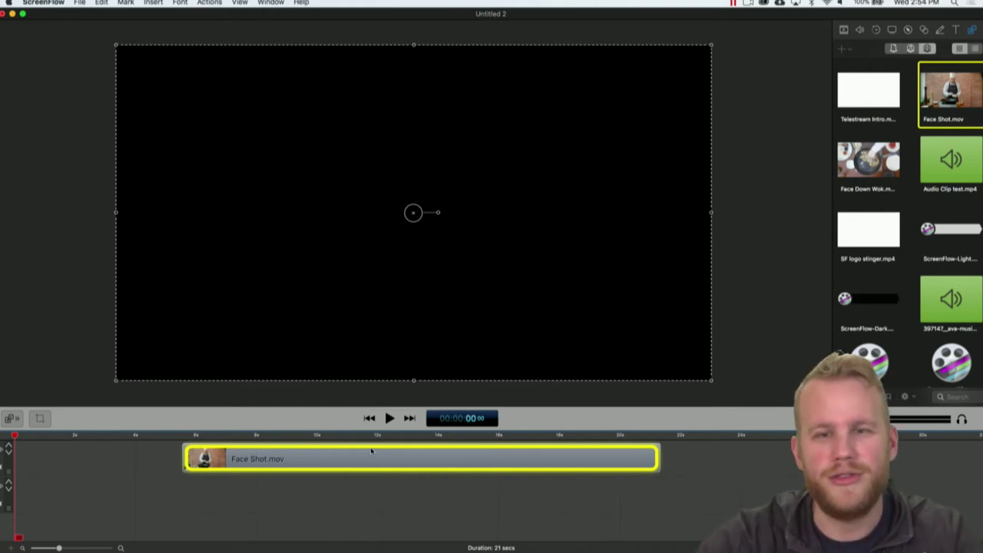
# - Move Face Shot.mov to the timeline start and split it just past the beginning
pyautogui.click(189, 437)
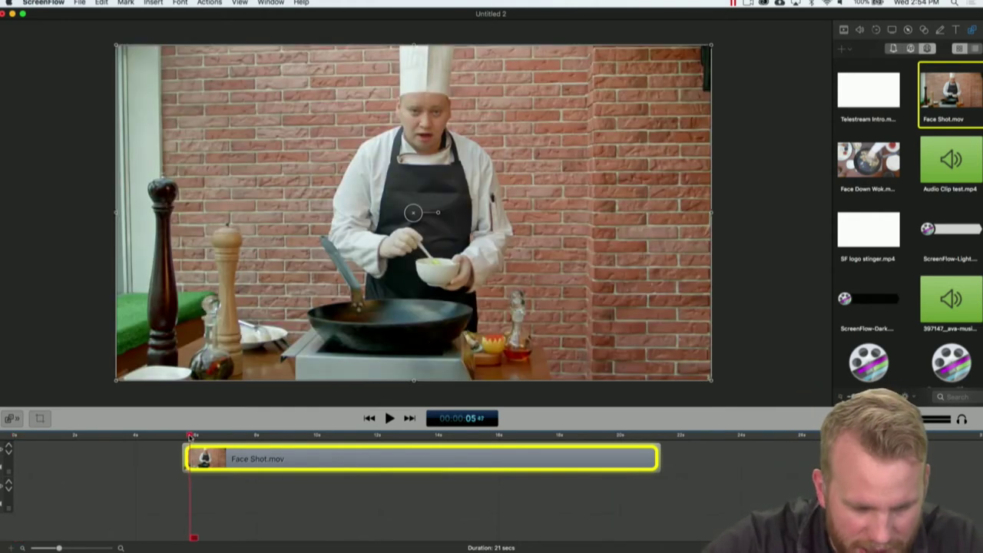
pyautogui.moveTo(227, 467); pyautogui.dragTo(59, 467)
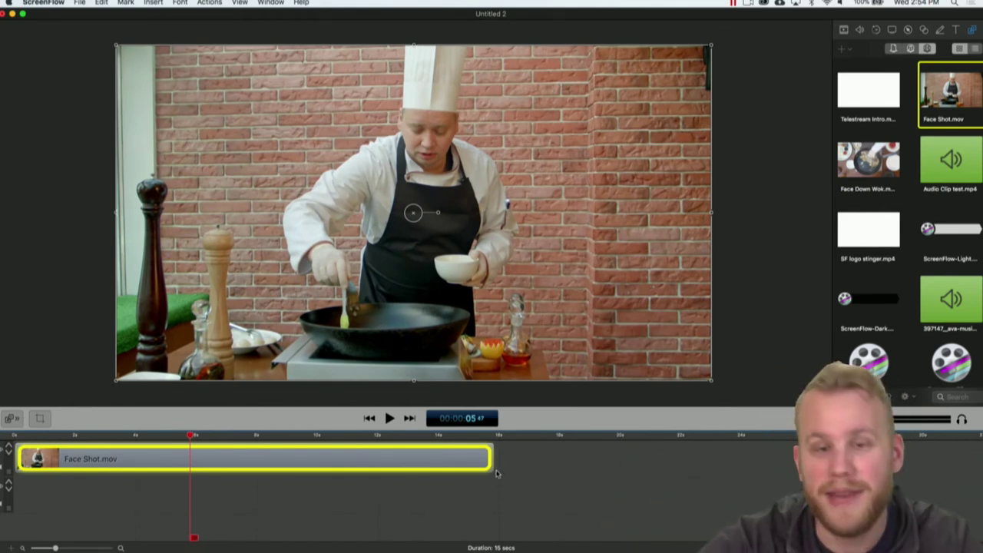
pyautogui.click(38, 436)
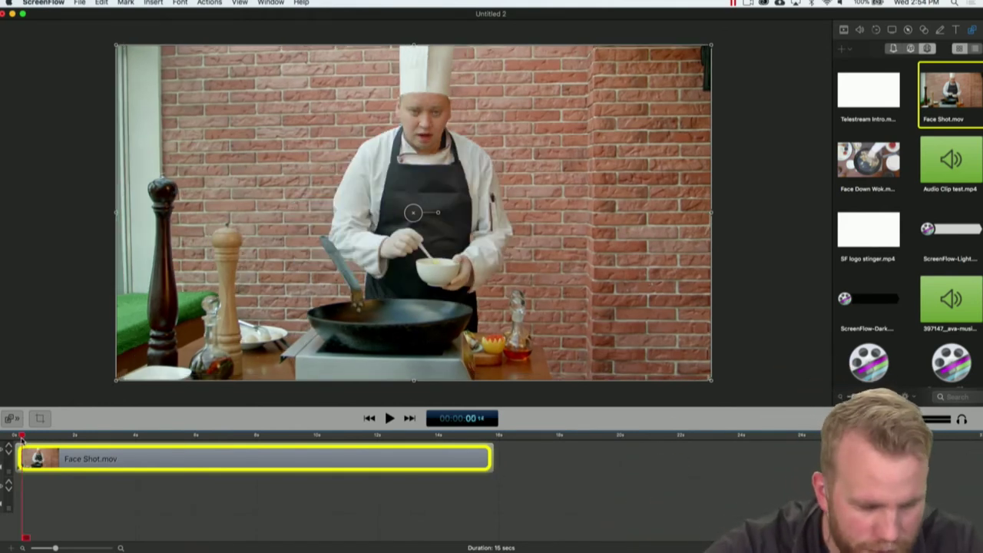
pyautogui.moveTo(39, 438); pyautogui.dragTo(811, 458)
pyautogui.press('t')
pyautogui.press('t')
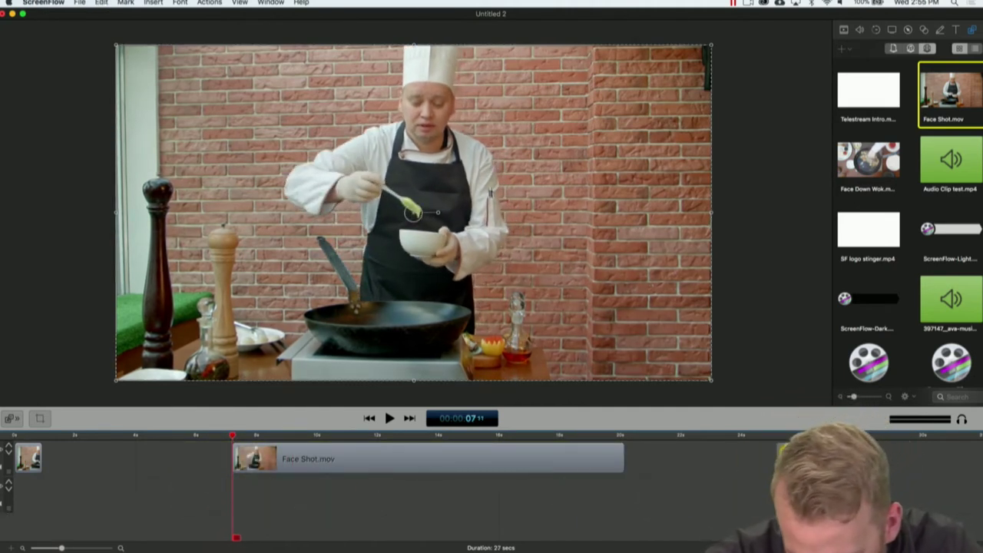
# - Split the clip at about 8 and 12 seconds and delete the left piece
pyautogui.moveTo(234, 436); pyautogui.dragTo(779, 458)
pyautogui.click(300, 459)
pyautogui.press('super+c')
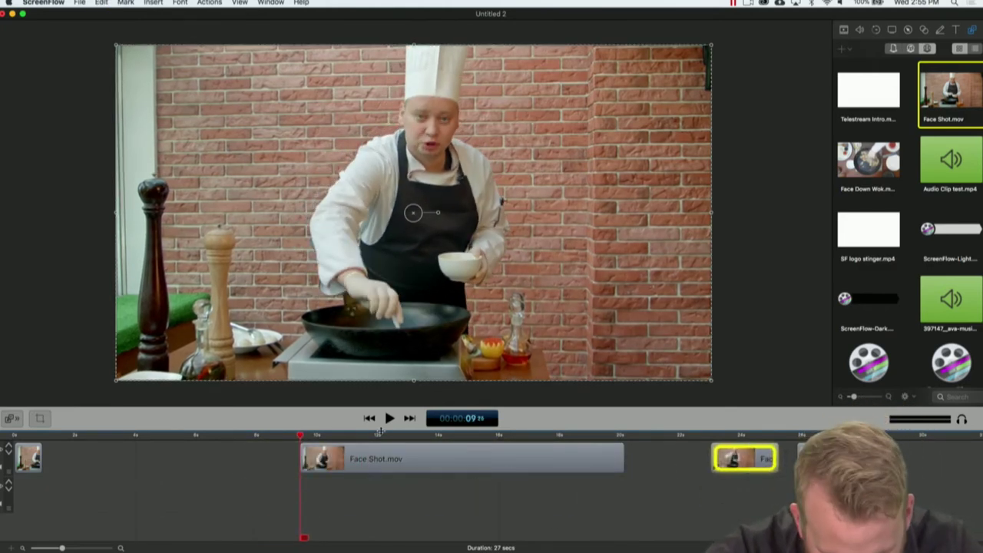
pyautogui.click(379, 435)
pyautogui.click(379, 459)
pyautogui.press('t')
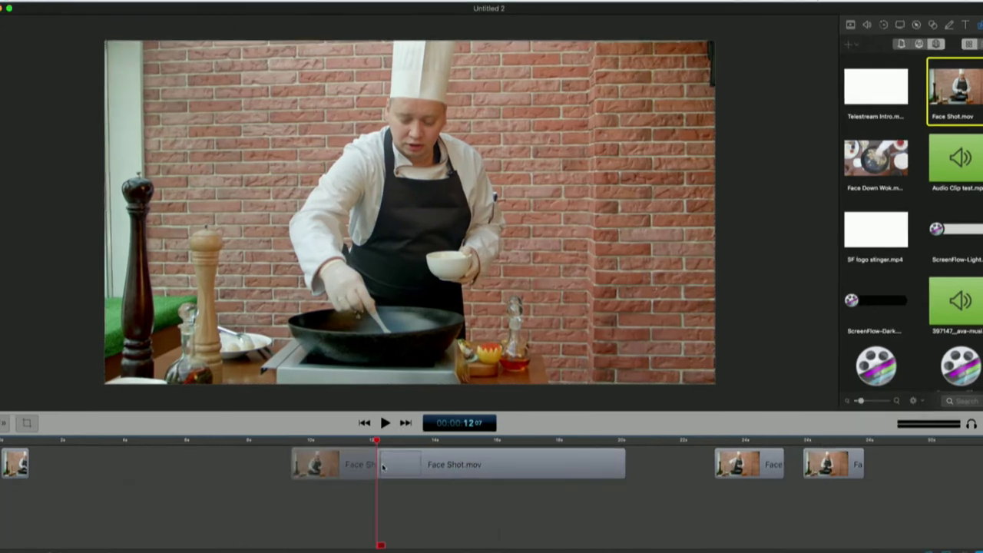
pyautogui.press('Delete')
pyautogui.click(498, 440)
pyautogui.click(527, 458)
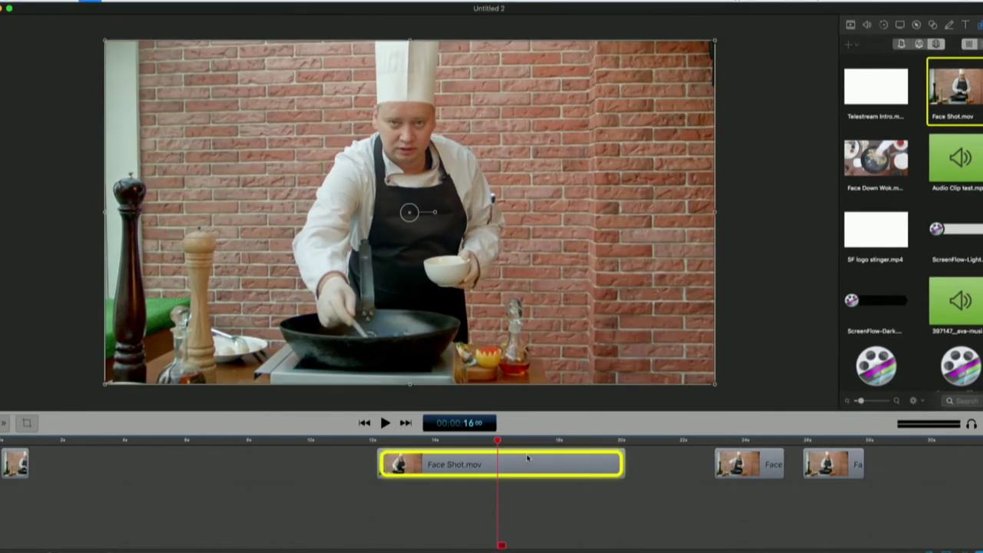
# - Split the Face Shot clip at 16 seconds and move the split-off piece further right
pyautogui.press('t')
pyautogui.moveTo(527, 458); pyautogui.dragTo(800, 508)
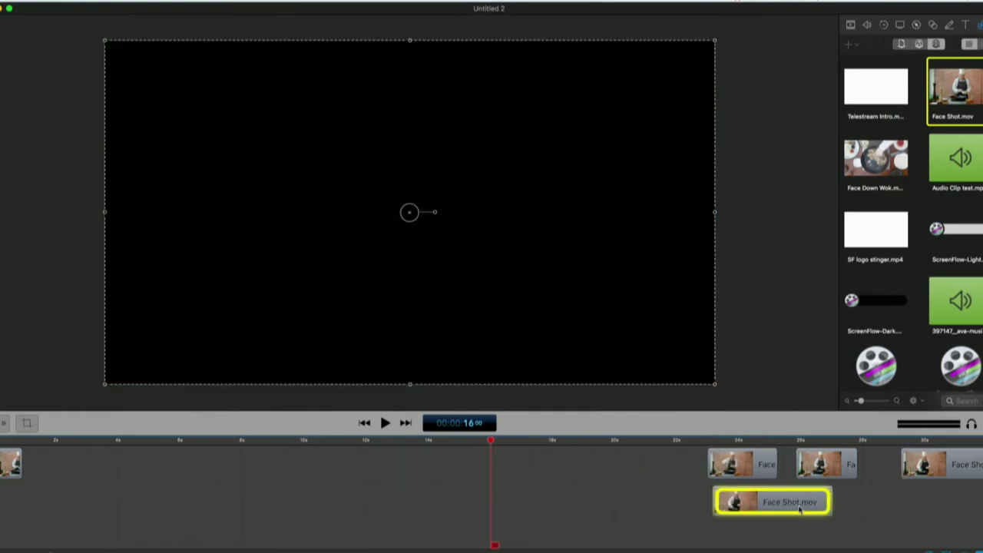
pyautogui.click(665, 514)
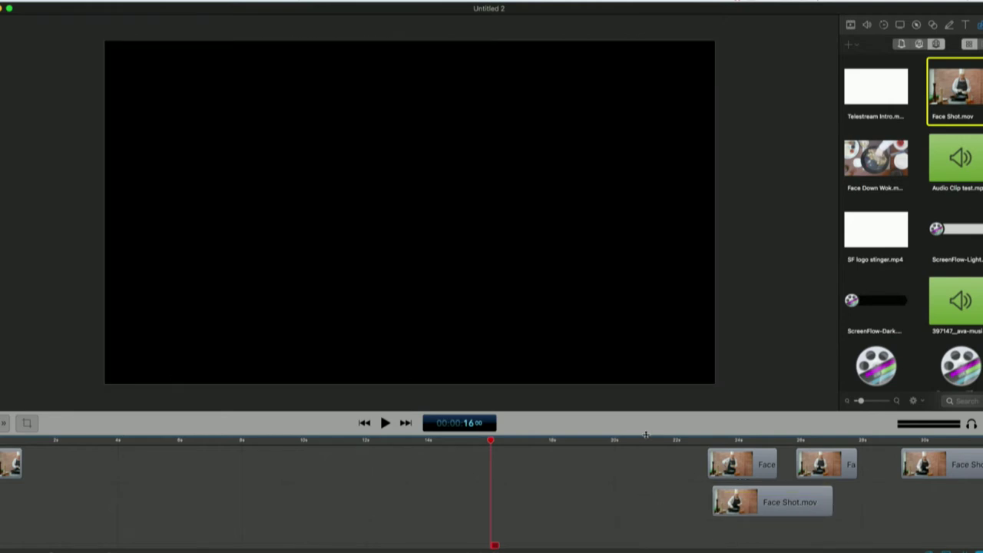
# - Enlarge the timeline, delete every scattered Face Shot piece, and return to the start
pyautogui.moveTo(646, 435); pyautogui.dragTo(647, 384)
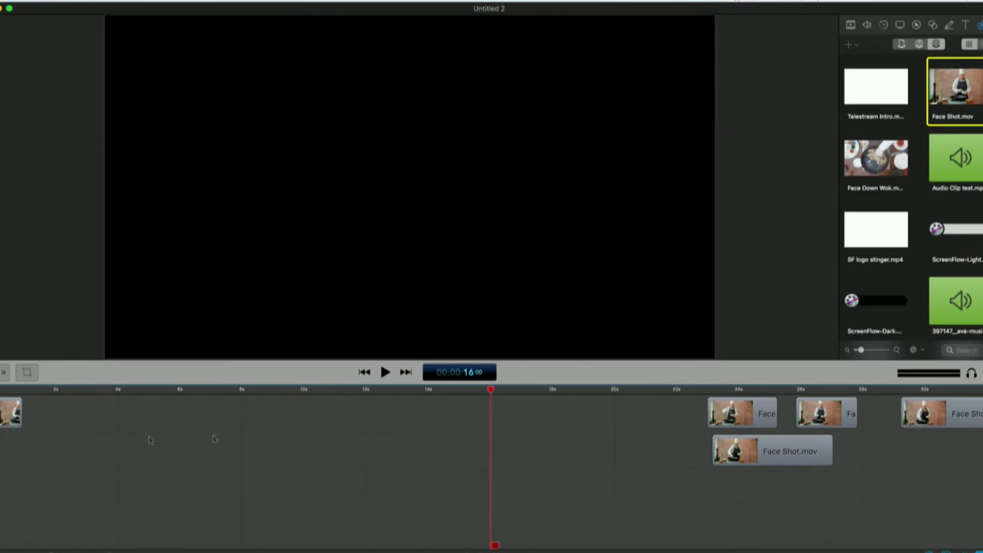
pyautogui.hscroll(-1, 183, 443)
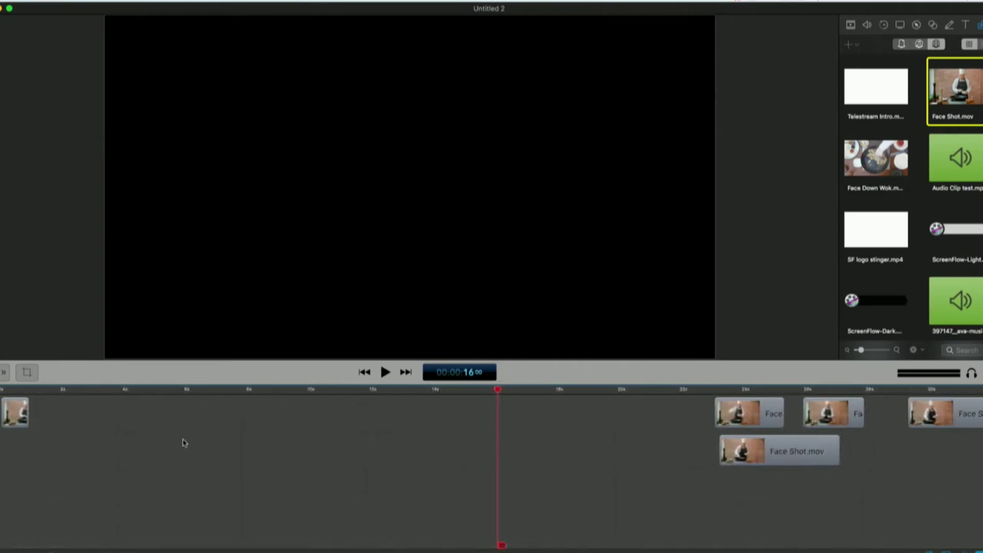
pyautogui.moveTo(683, 427); pyautogui.dragTo(980, 484)
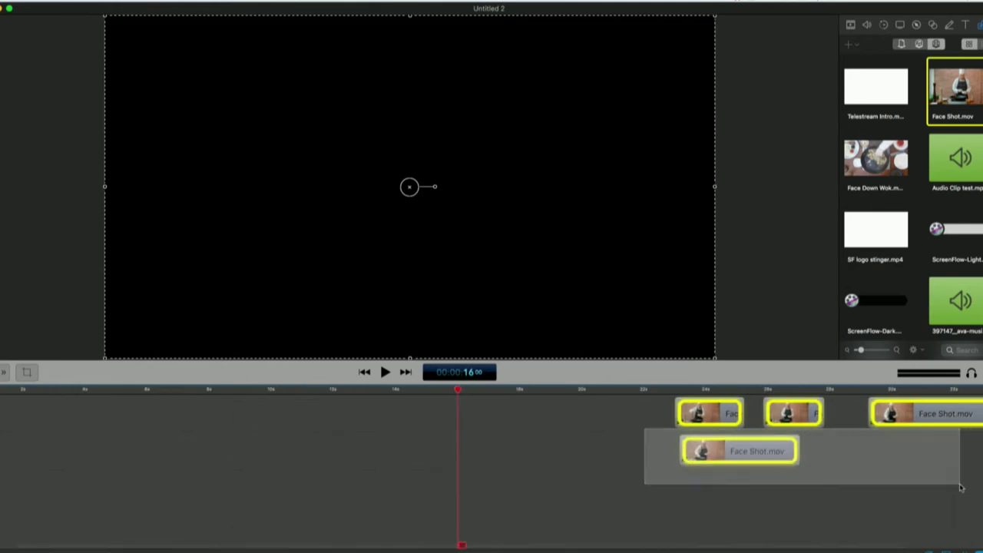
pyautogui.press('Delete')
pyautogui.click(3, 389)
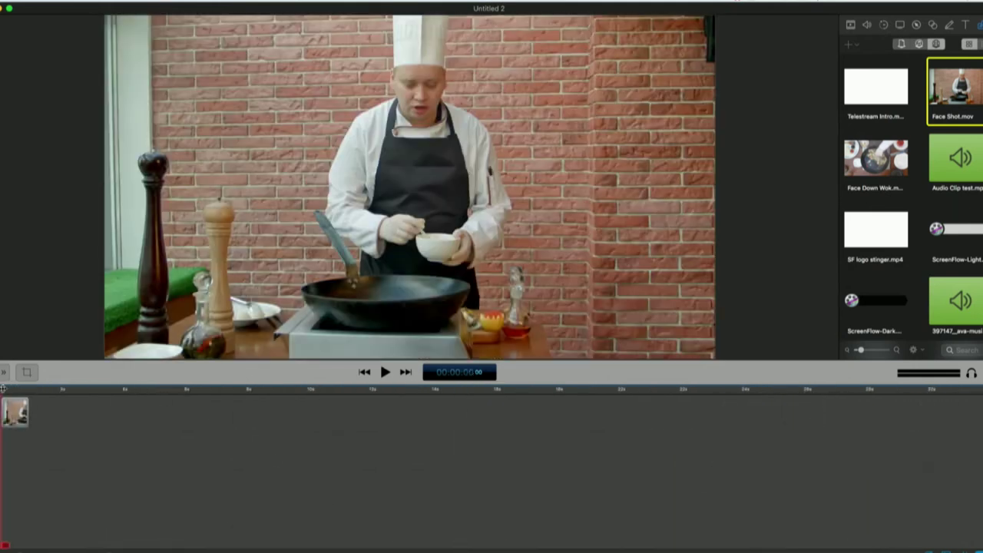
# - Play the project, add Face Shot.mov to the timeline, and split it at 10 and 12 seconds
pyautogui.press('space')
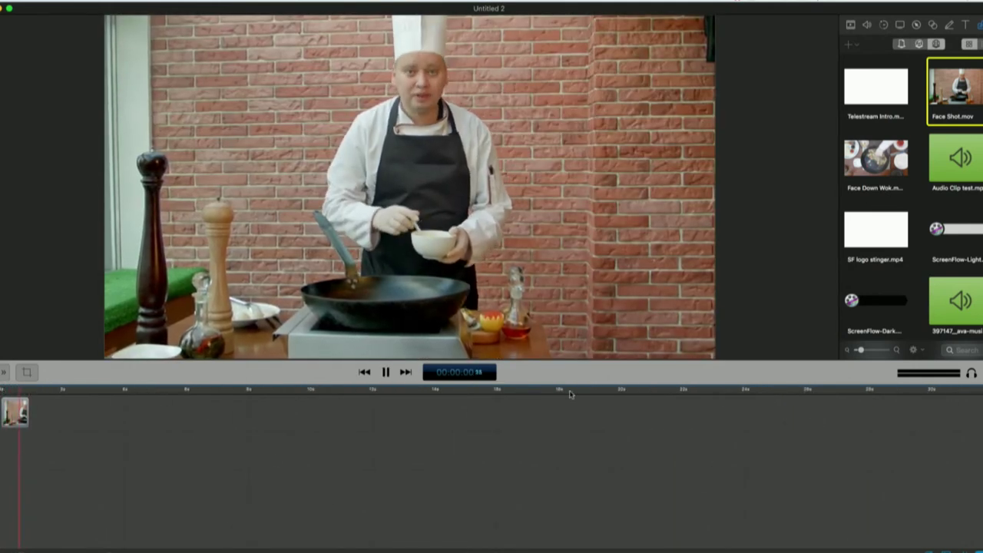
pyautogui.press('space')
pyautogui.moveTo(962, 110); pyautogui.dragTo(366, 423)
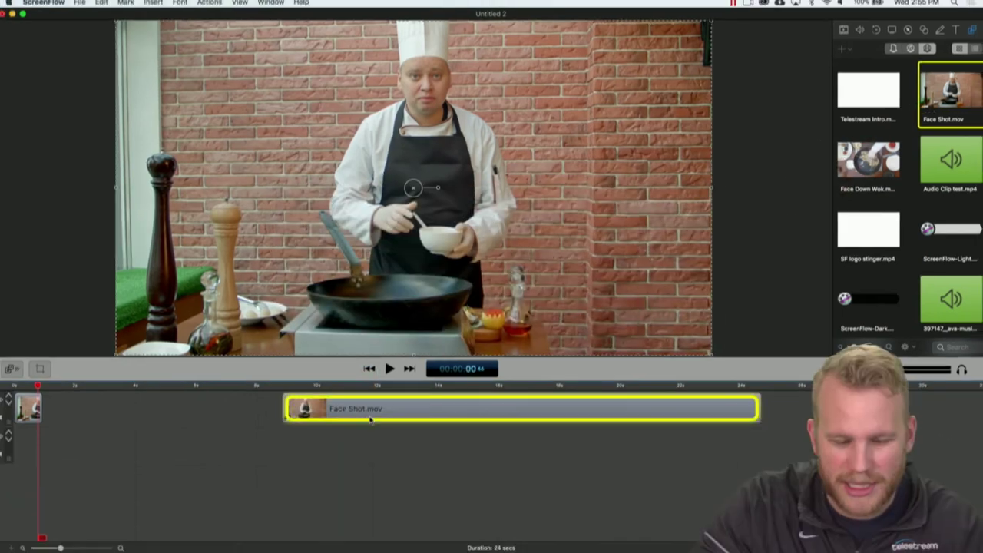
pyautogui.moveTo(301, 386); pyautogui.dragTo(388, 387)
pyautogui.press('t')
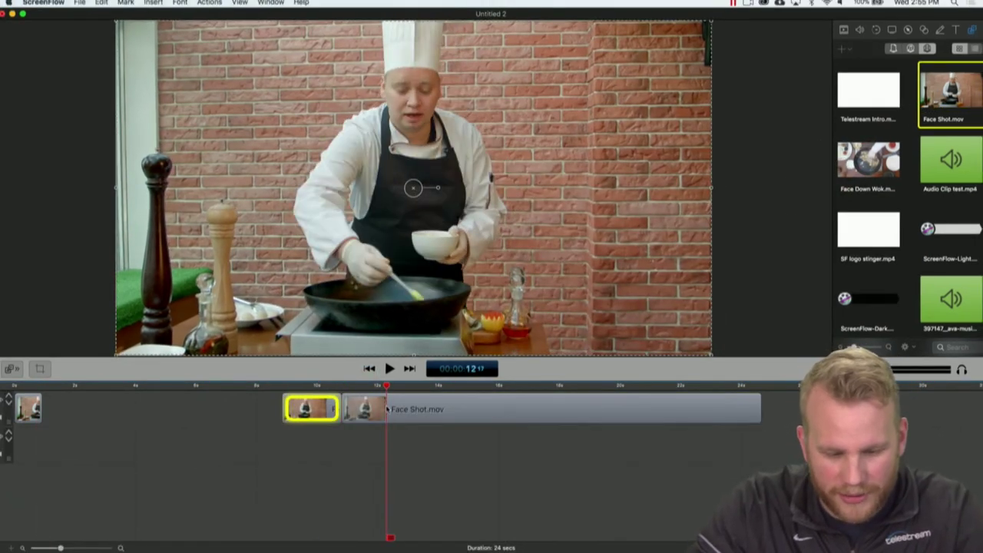
pyautogui.click(368, 411)
pyautogui.press('t')
# - Delete the surrounding pieces and move the short Face Shot piece left to about 3 seconds
pyautogui.click(330, 413)
pyautogui.press('Delete')
pyautogui.click(461, 414)
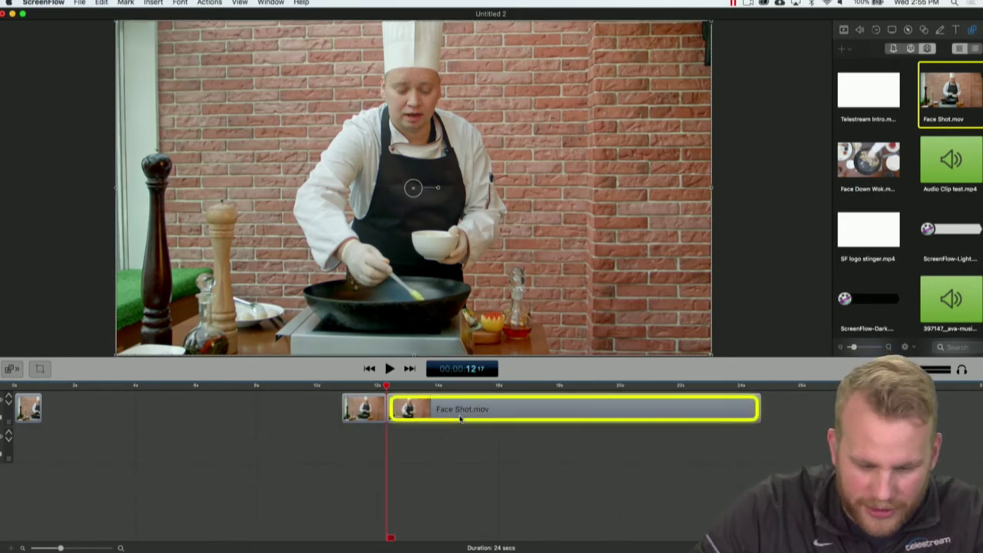
pyautogui.press('Delete')
pyautogui.moveTo(384, 411); pyautogui.dragTo(135, 411)
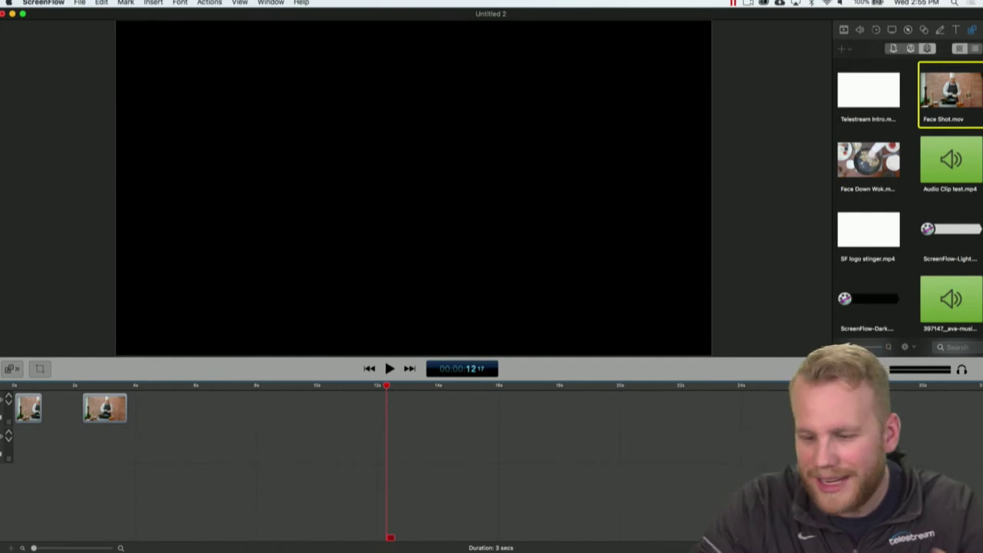
# - Add another Face Shot.mov clip around 12 seconds, then delete its long part
pyautogui.moveTo(950, 92); pyautogui.dragTo(315, 411)
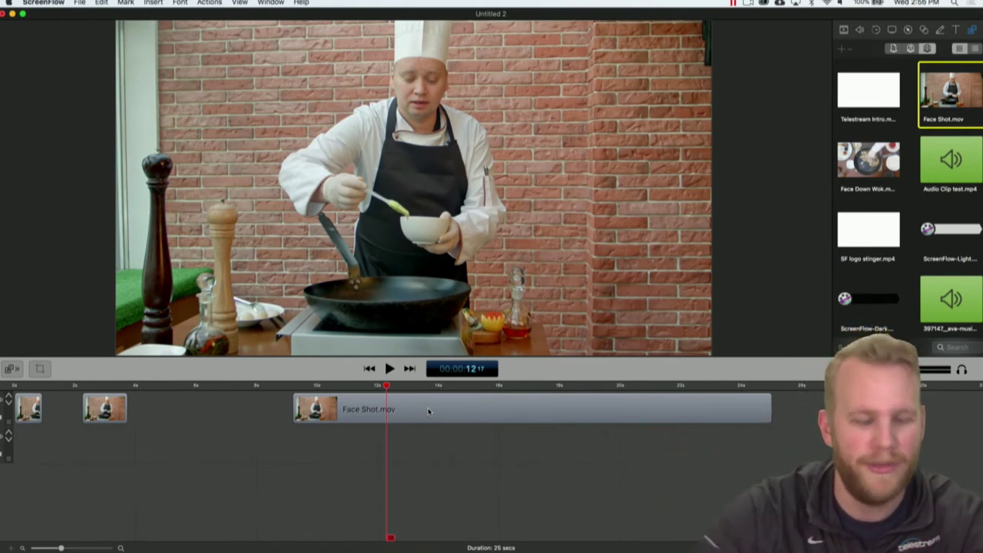
pyautogui.click(430, 410)
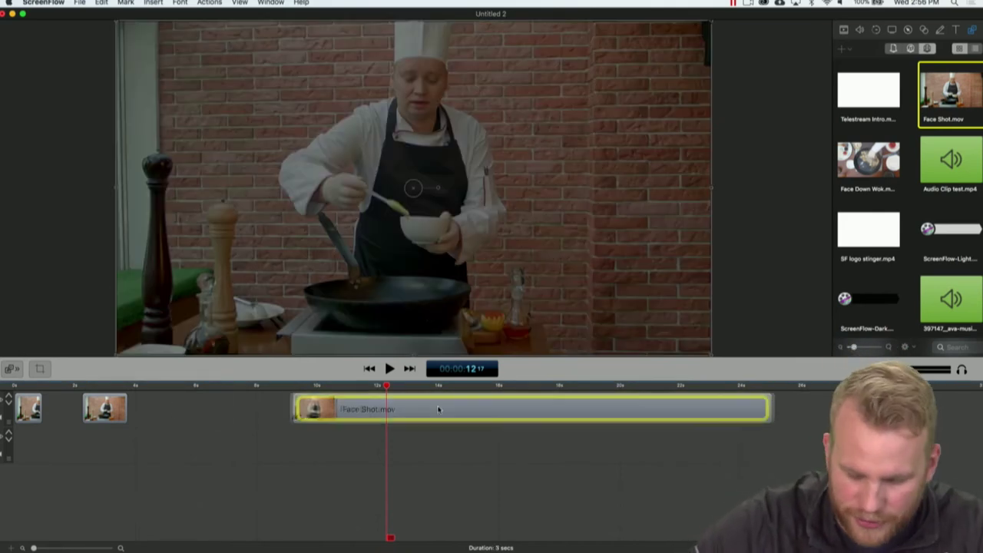
pyautogui.press('Delete')
pyautogui.click(114, 418)
pyautogui.click(131, 410)
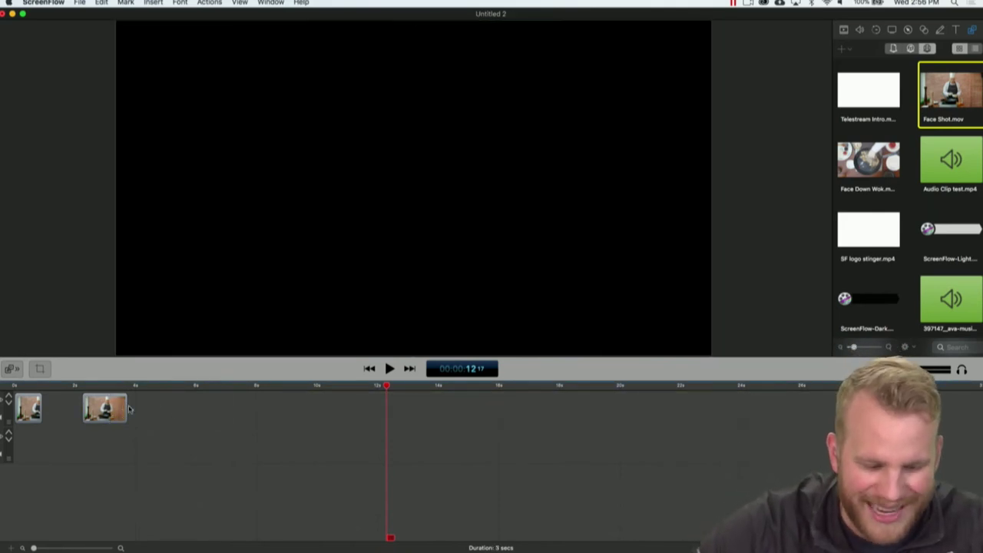
# - Trim the second Face Shot piece shorter, making the project 4 seconds, and play from 2 seconds
pyautogui.moveTo(125, 408); pyautogui.dragTo(500, 409)
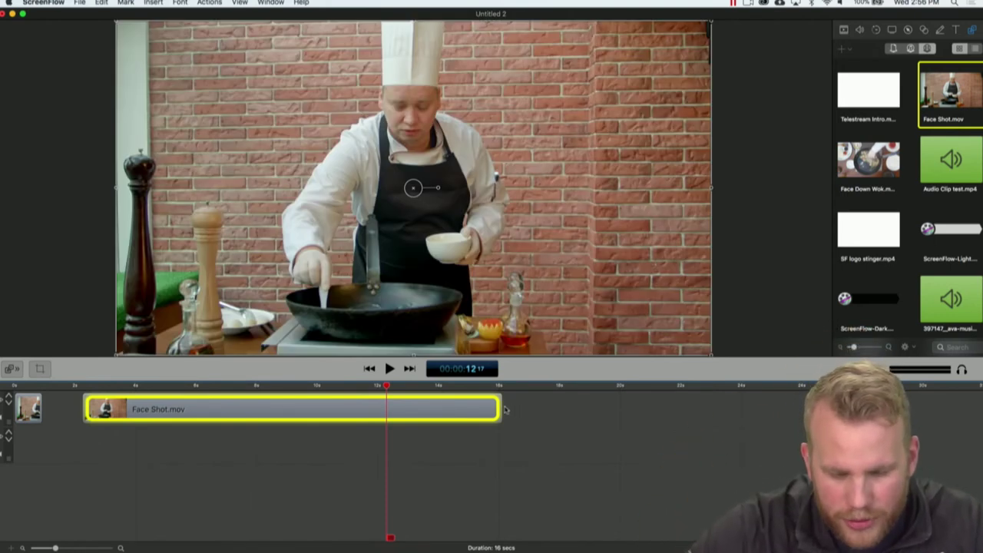
pyautogui.moveTo(500, 406); pyautogui.dragTo(156, 411)
pyautogui.click(216, 431)
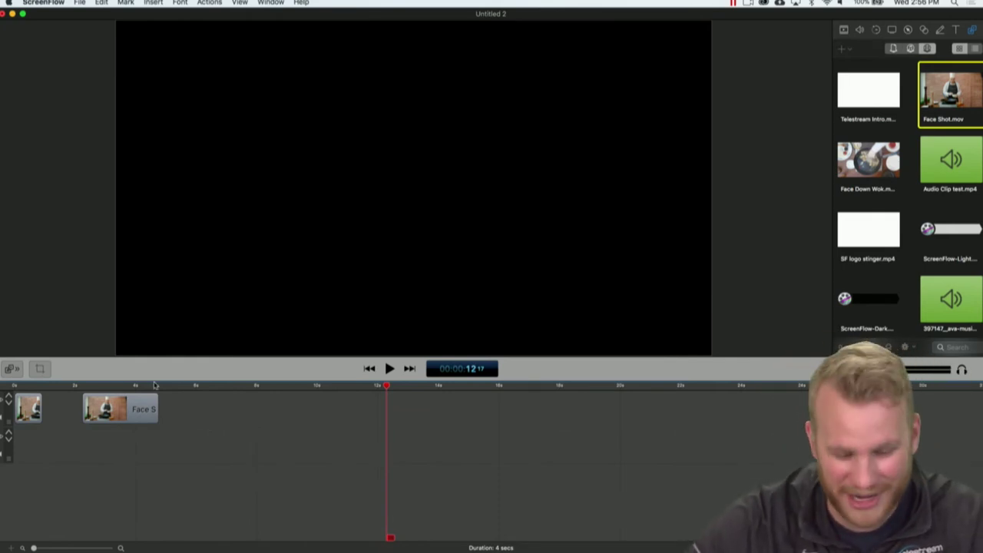
pyautogui.click(89, 386)
pyautogui.press('space')
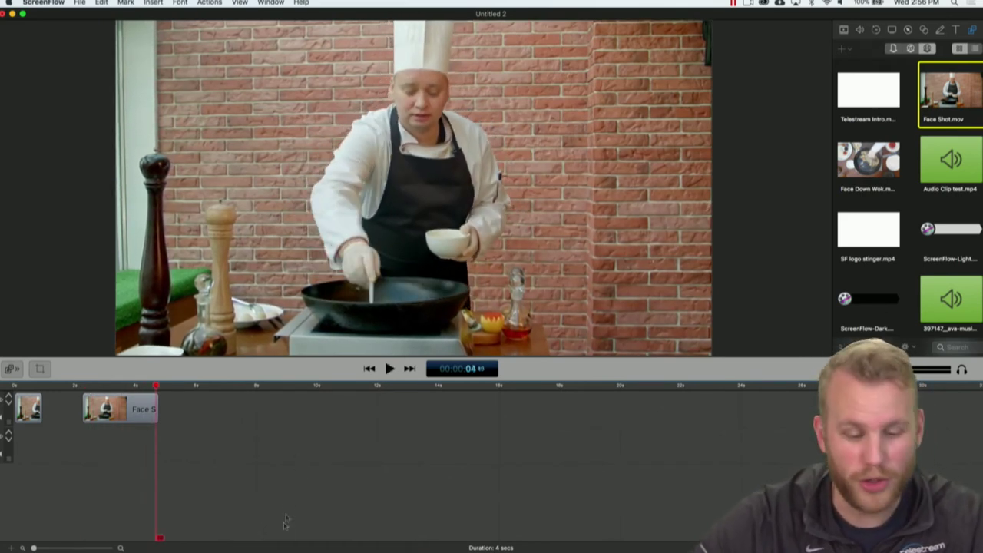
# - Add Face Shot.mov, keep only its 19–21 second piece, and move it to about 7 seconds
pyautogui.moveTo(951, 110); pyautogui.dragTo(507, 403)
pyautogui.click(603, 386)
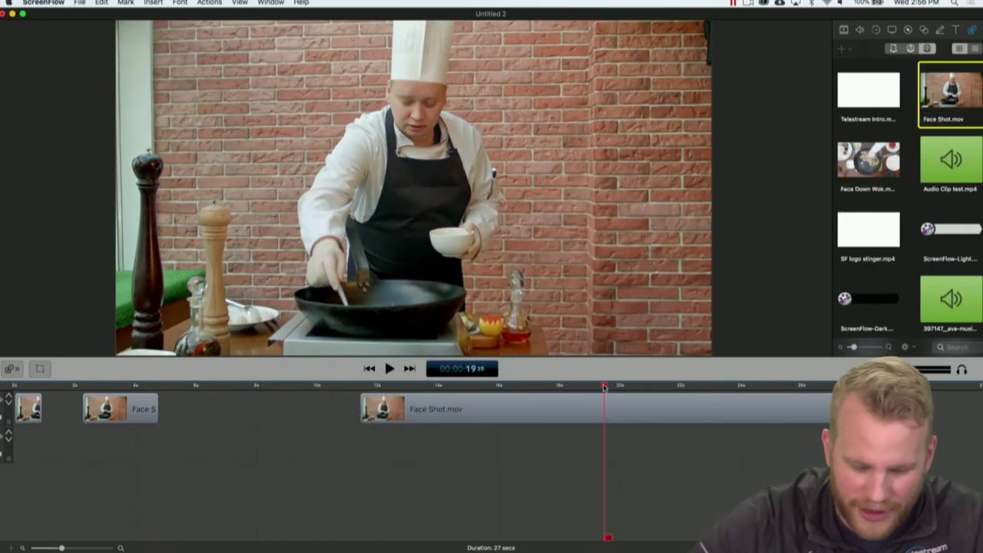
pyautogui.click(607, 408)
pyautogui.press('t')
pyautogui.click(662, 415)
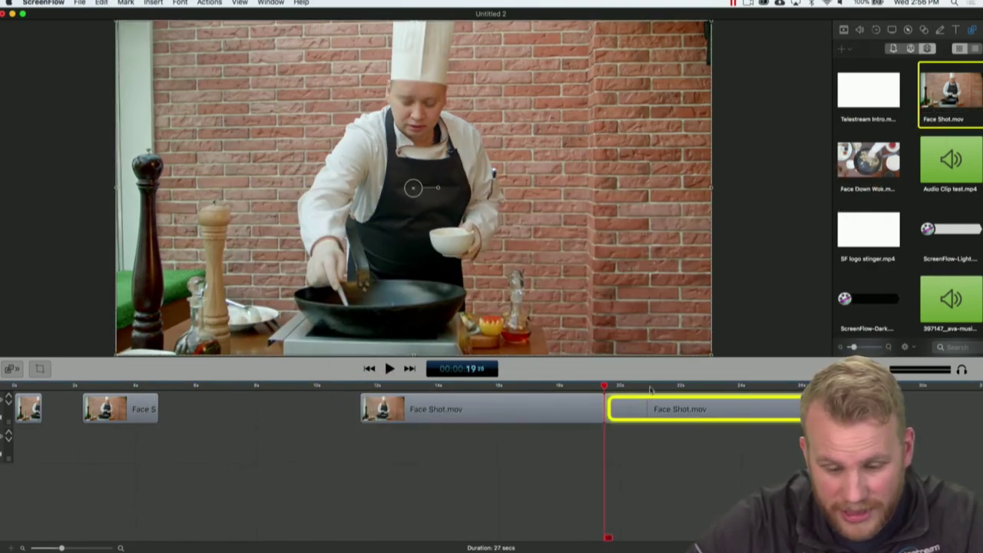
pyautogui.click(651, 386)
pyautogui.press('t')
pyautogui.click(683, 408)
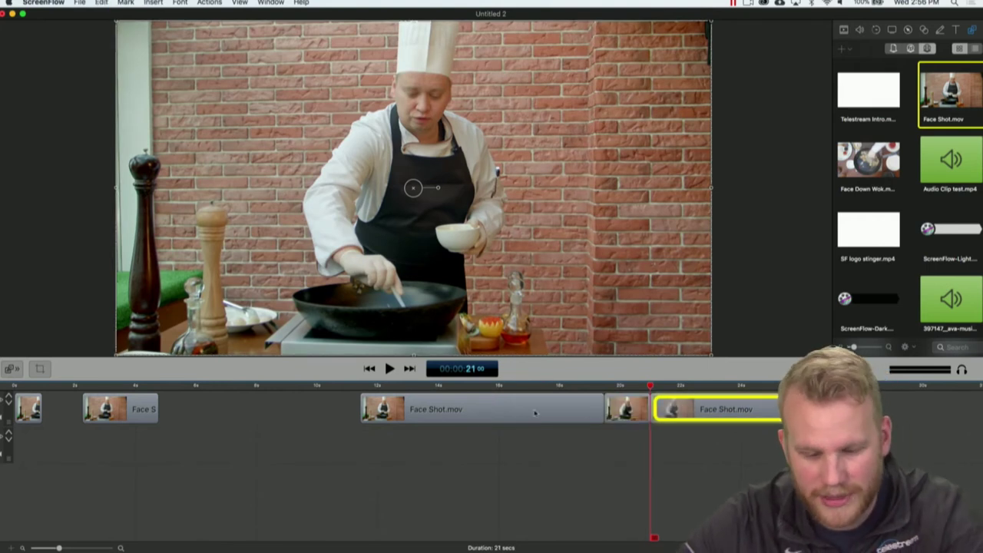
pyautogui.press('Delete')
pyautogui.press('Delete')
pyautogui.moveTo(626, 409); pyautogui.dragTo(241, 409)
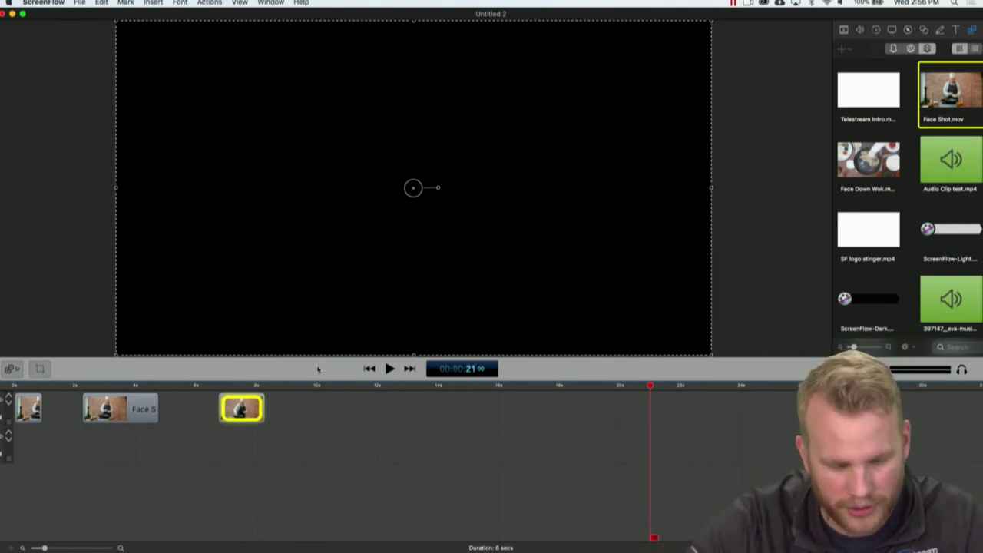
pyautogui.moveTo(320, 381); pyautogui.dragTo(318, 354)
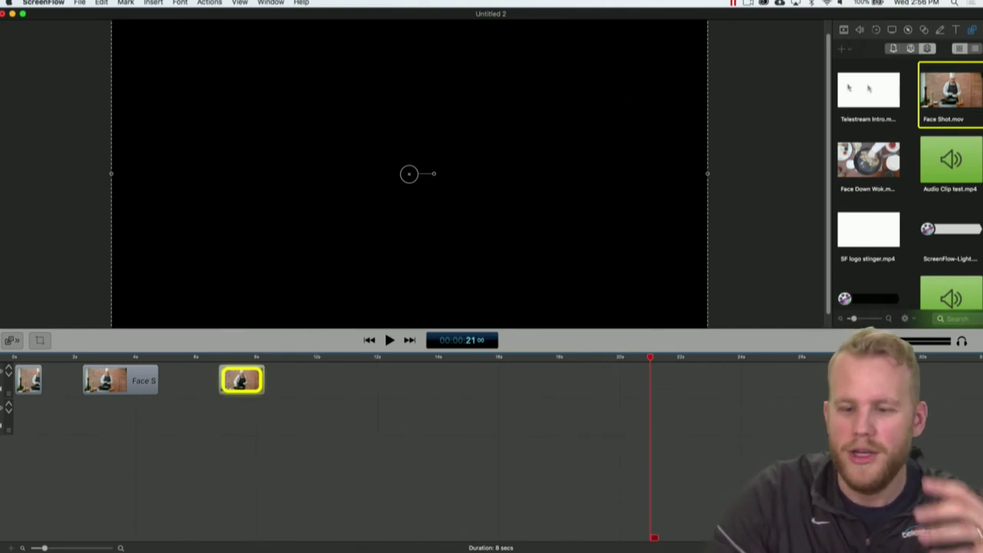
# - Filter the Media Library to recordings only, listing Screen Recording and FaceTime HD Camera
pyautogui.click(911, 48)
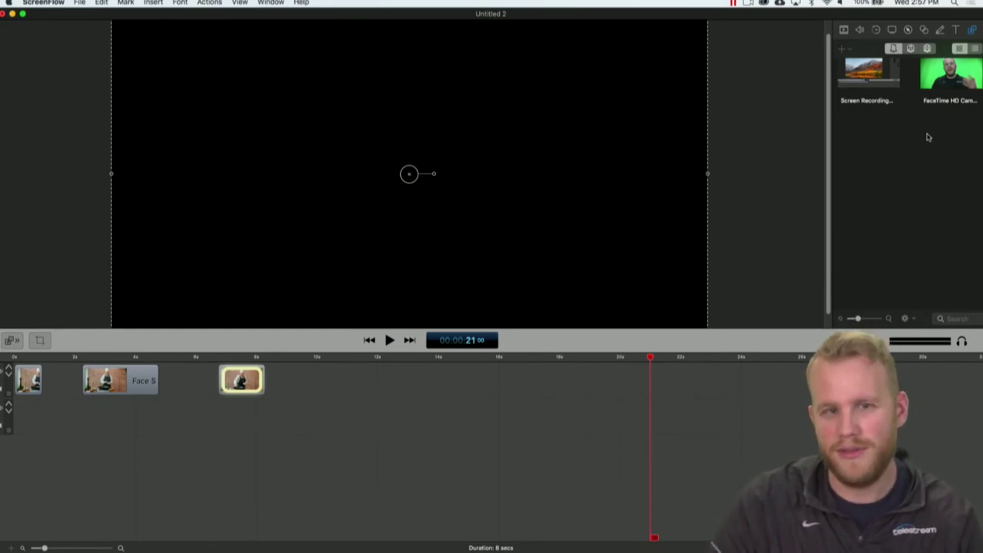
pyautogui.click(780, 450)
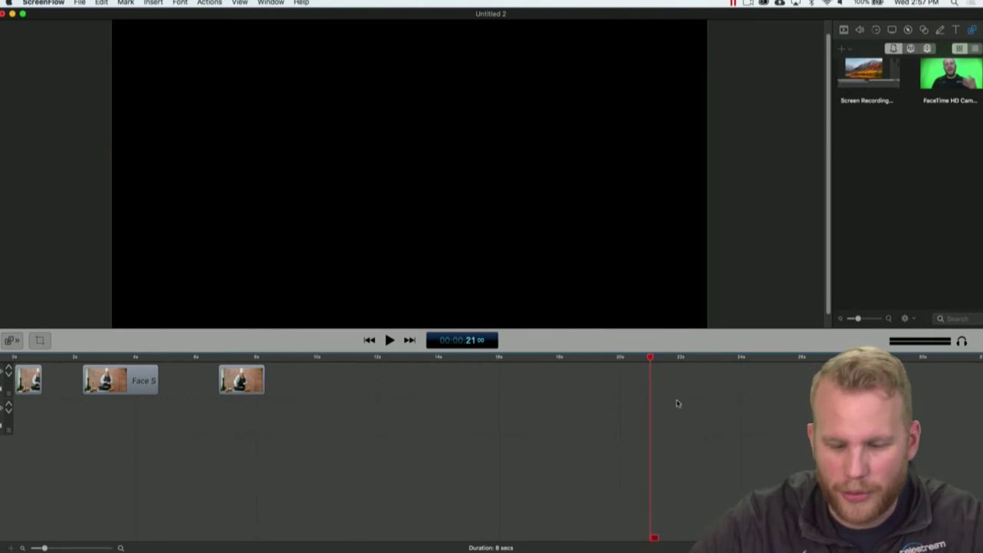
# - Enlarge the preview and add the ScreenFlow-Light lower third from the full media library
pyautogui.moveTo(687, 353); pyautogui.dragTo(687, 401)
pyautogui.click(928, 48)
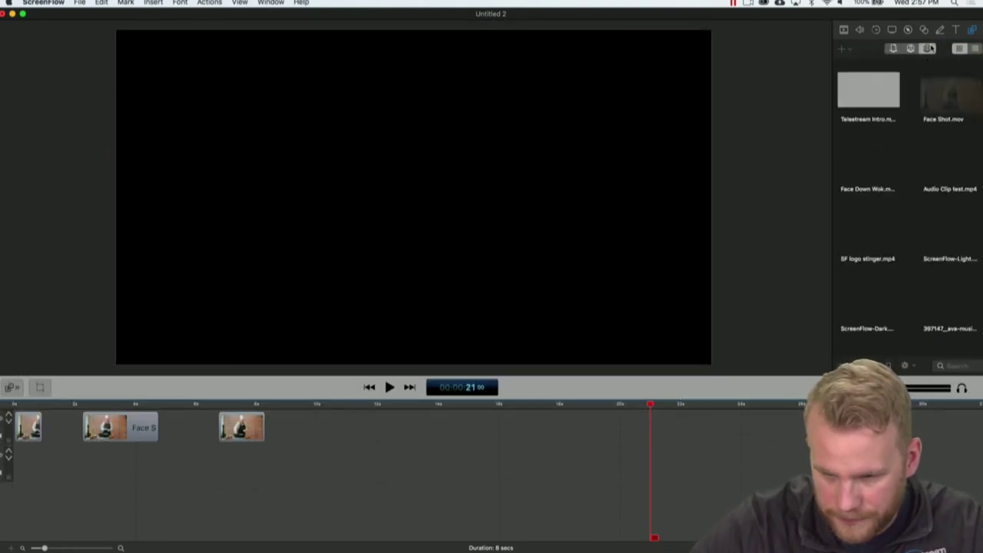
pyautogui.scroll(-2, 943, 203)
pyautogui.click(943, 203)
pyautogui.moveTo(943, 203); pyautogui.dragTo(253, 325)
# - Delete the three face clips and move the ScreenFlow-Light clip to the timeline start
pyautogui.moveTo(284, 439); pyautogui.dragTo(4, 419)
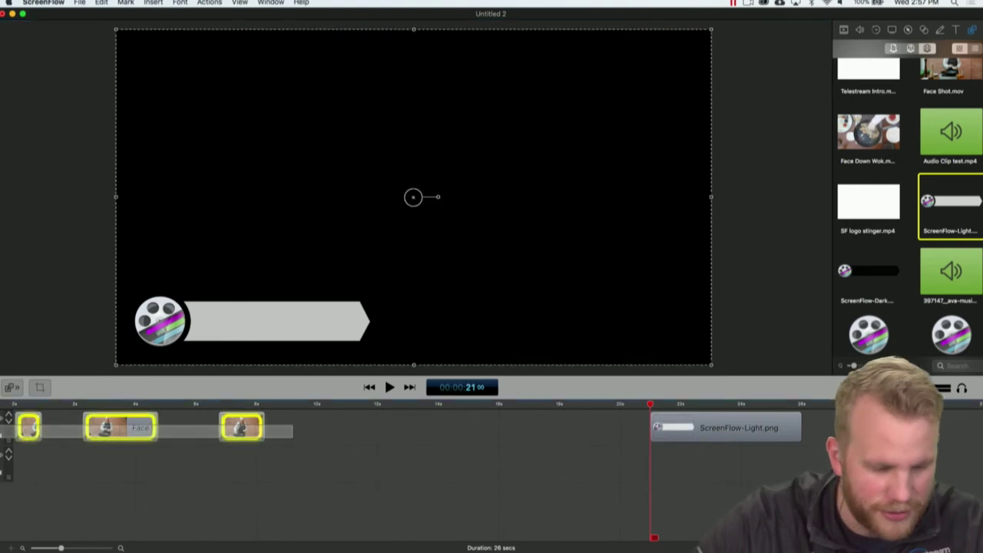
pyautogui.press('Delete')
pyautogui.click(782, 430)
pyautogui.moveTo(782, 431); pyautogui.dragTo(150, 427)
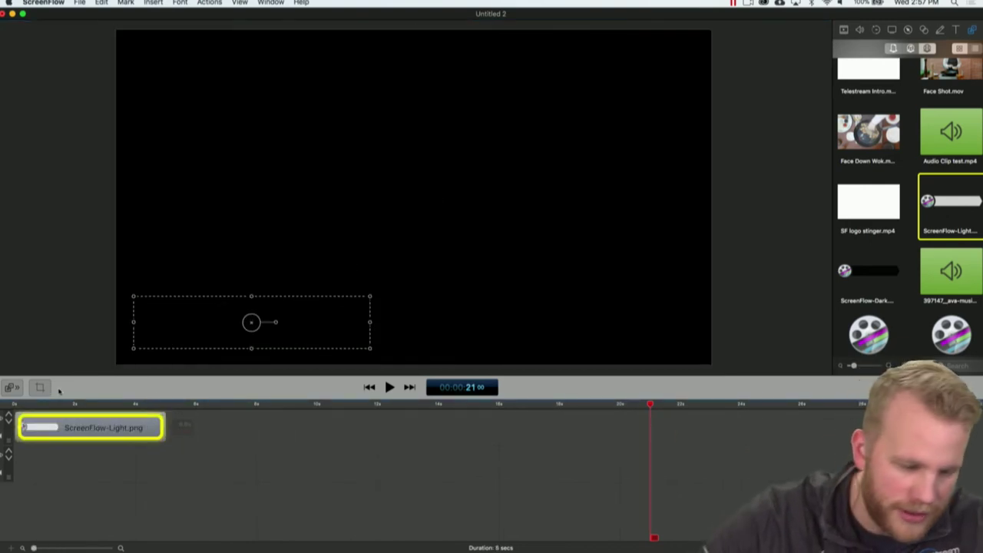
pyautogui.click(82, 405)
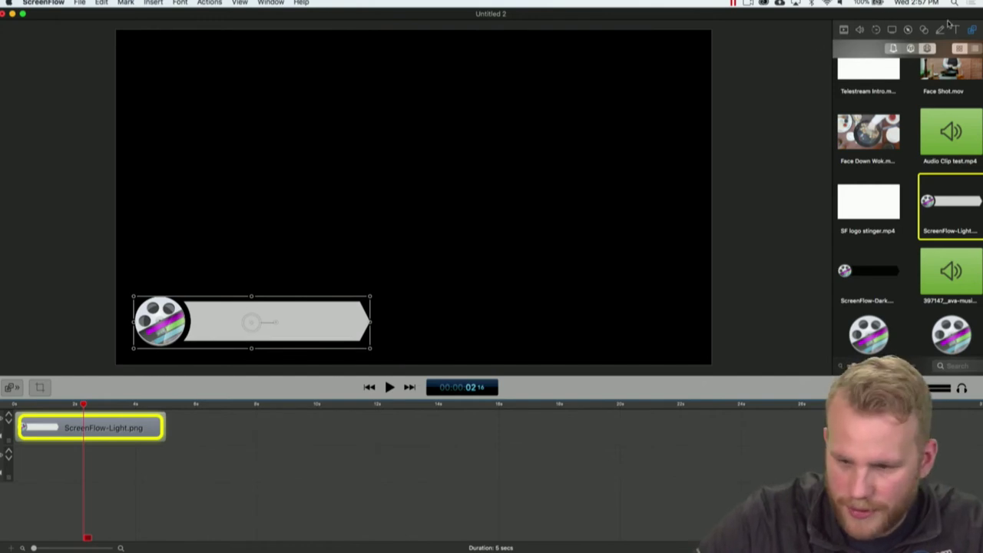
# - Add a new text box containing the presenter's name
pyautogui.click(956, 30)
pyautogui.click(956, 48)
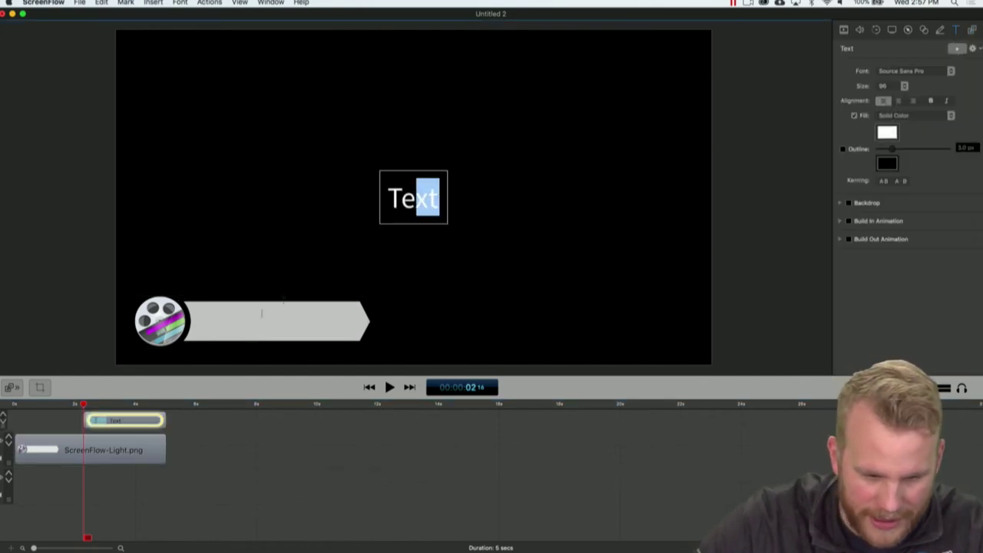
pyautogui.press('Right')
pyautogui.press('Left')
pyautogui.write('LK')
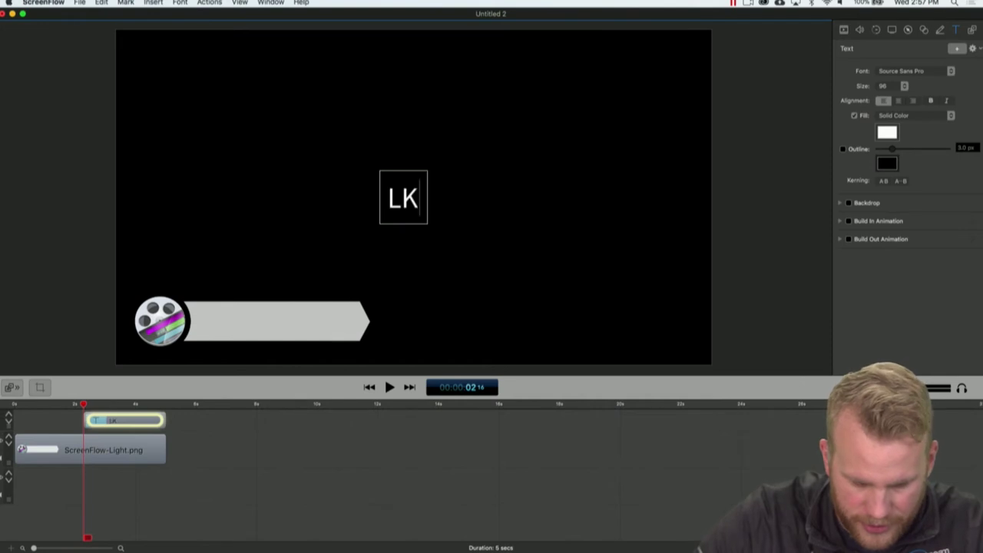
pyautogui.press('BackSpace')
pyautogui.write('ucas')
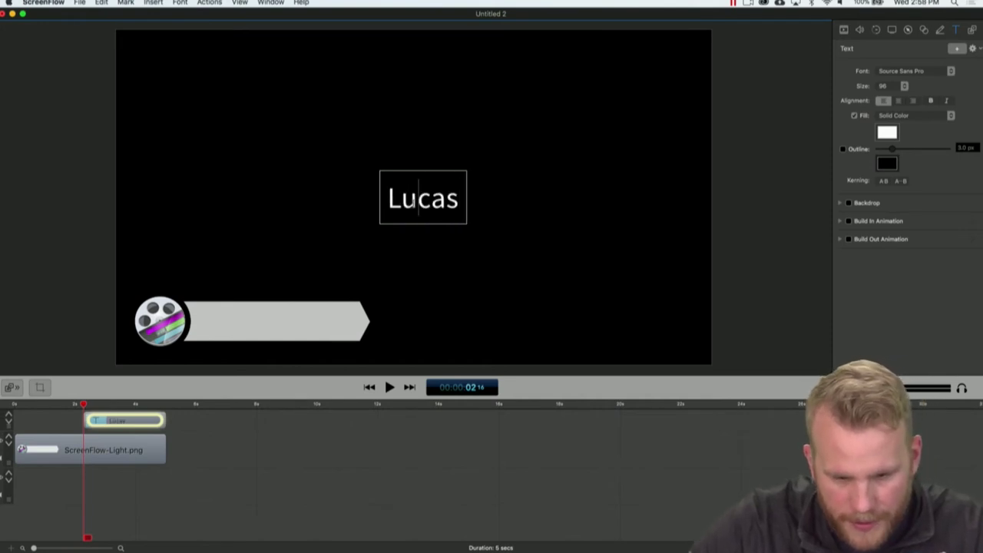
pyautogui.press('super+a')
# - Make the name text purple and place it on the grey lower-third banner
pyautogui.click(888, 132)
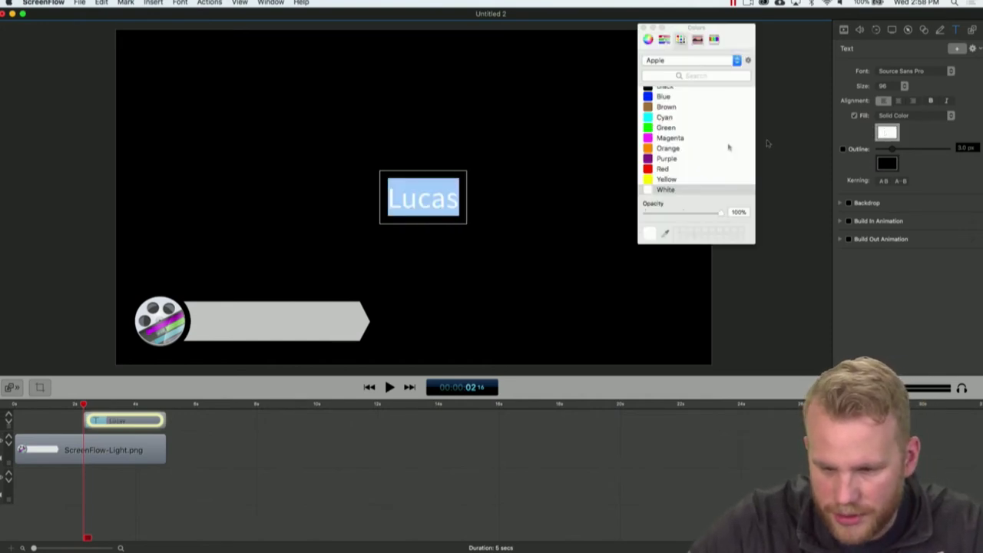
pyautogui.click(653, 159)
pyautogui.click(512, 269)
pyautogui.moveTo(423, 198); pyautogui.dragTo(234, 325)
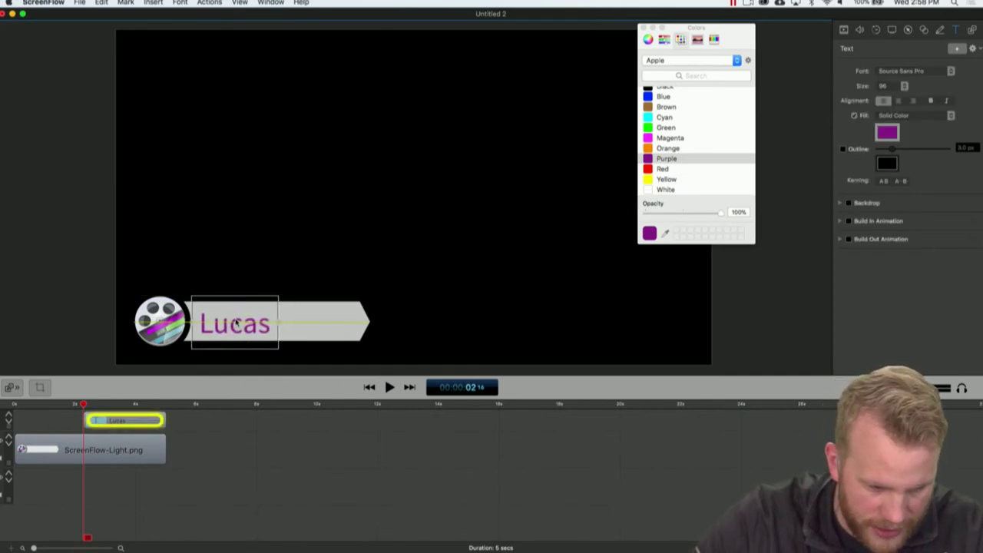
pyautogui.click(448, 318)
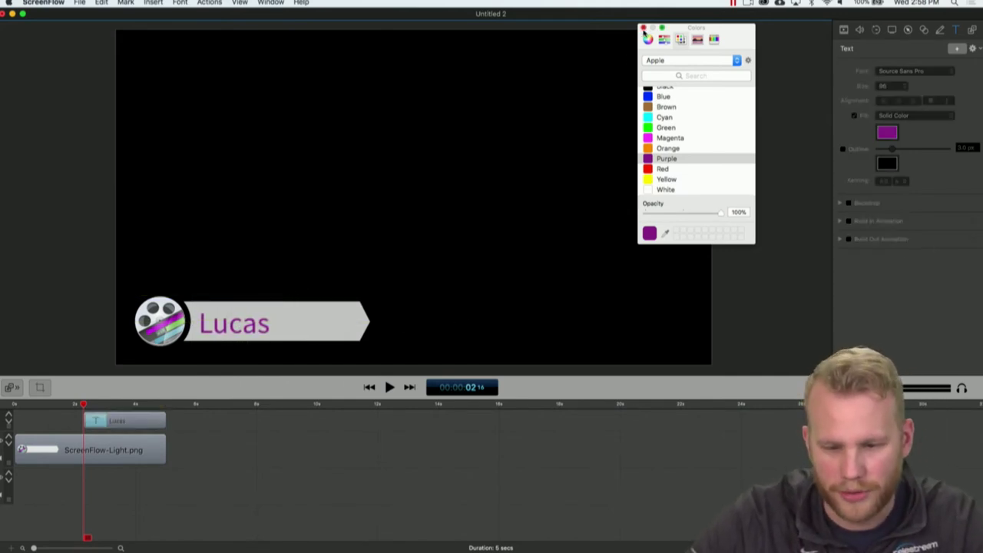
pyautogui.click(644, 28)
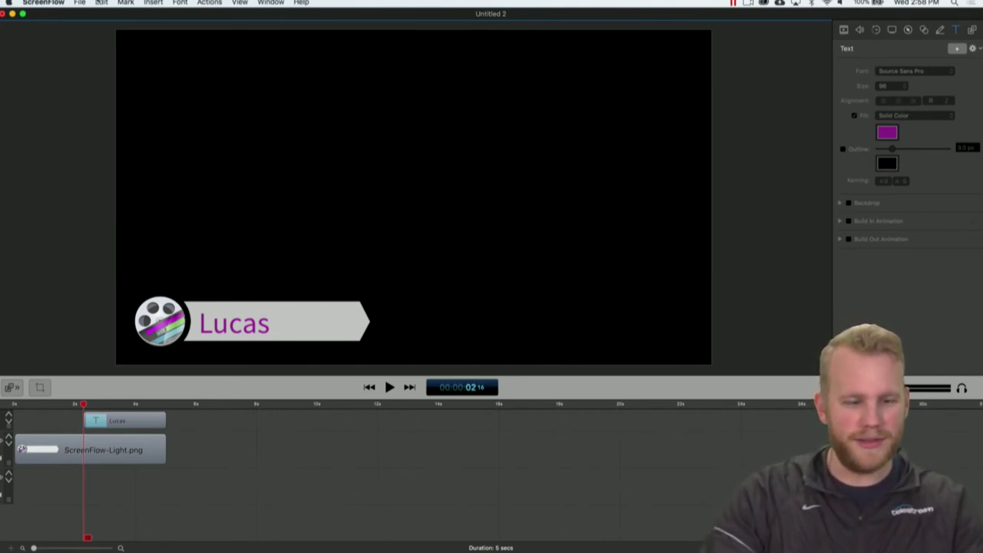
pyautogui.click(80, 3)
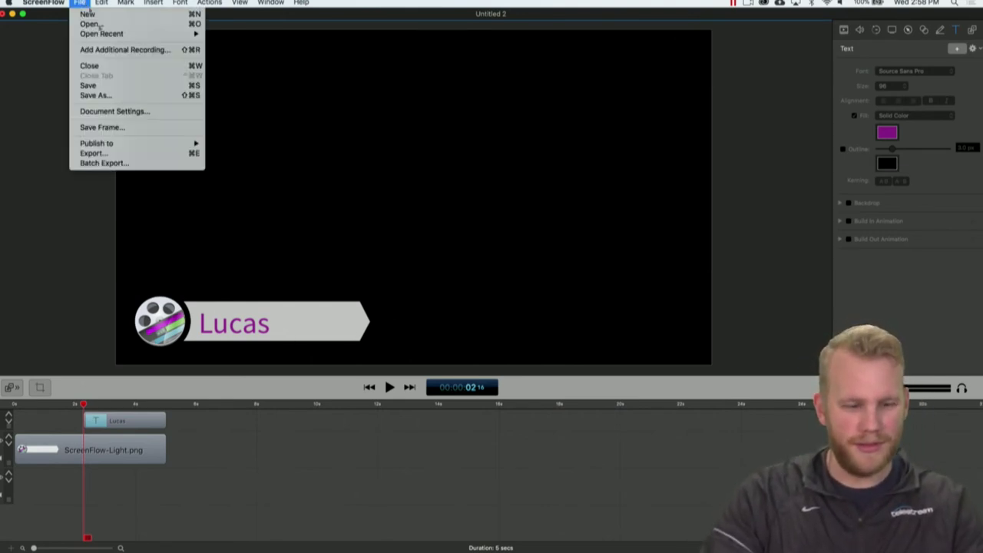
# - Save the project to the Desktop as 'Lower Third SF' and close its window
pyautogui.click(120, 86)
pyautogui.write('L')
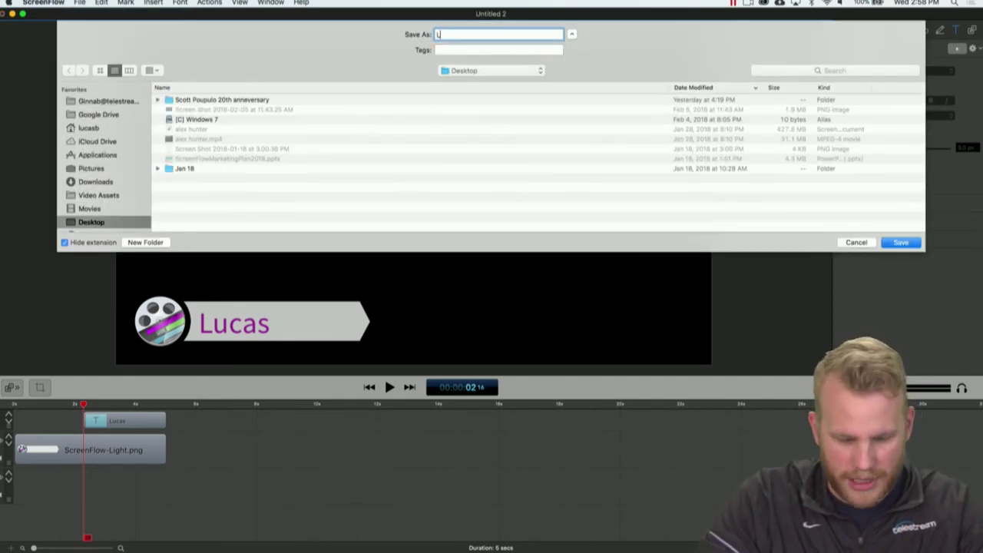
pyautogui.write('ower THird SF')
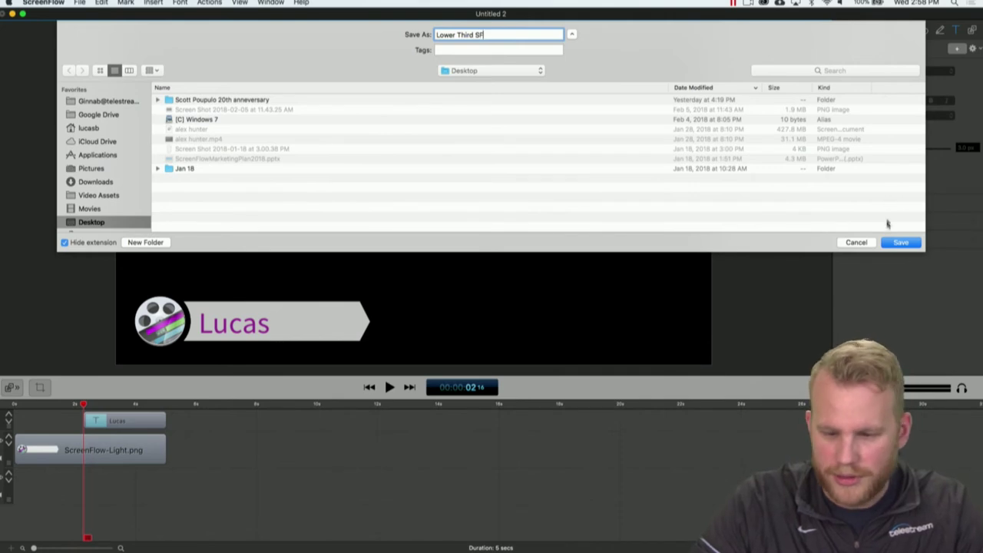
pyautogui.click(894, 244)
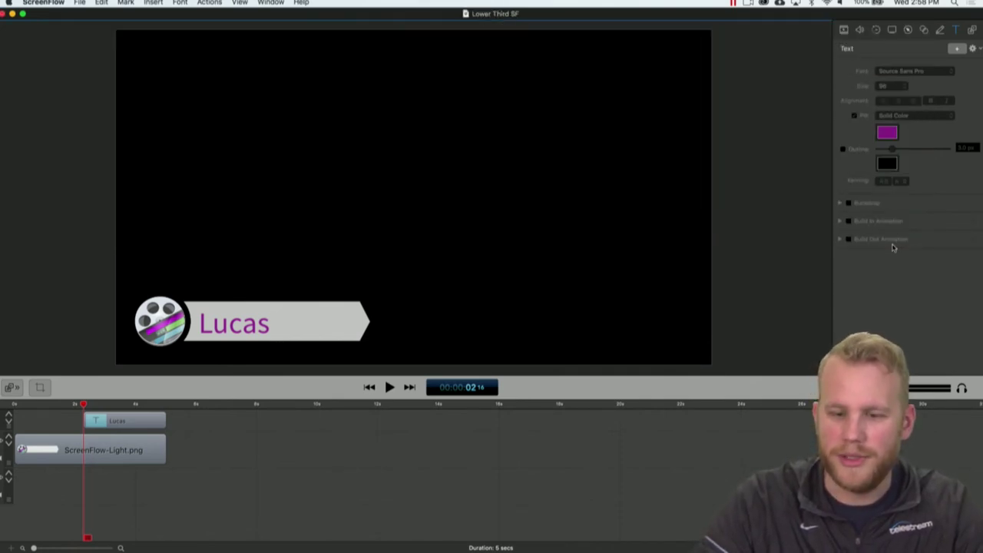
pyautogui.click(5, 13)
# - Move the screen recording to track 2 and add the FaceTime HD Camera as a small lower-left overlay
pyautogui.click(361, 105)
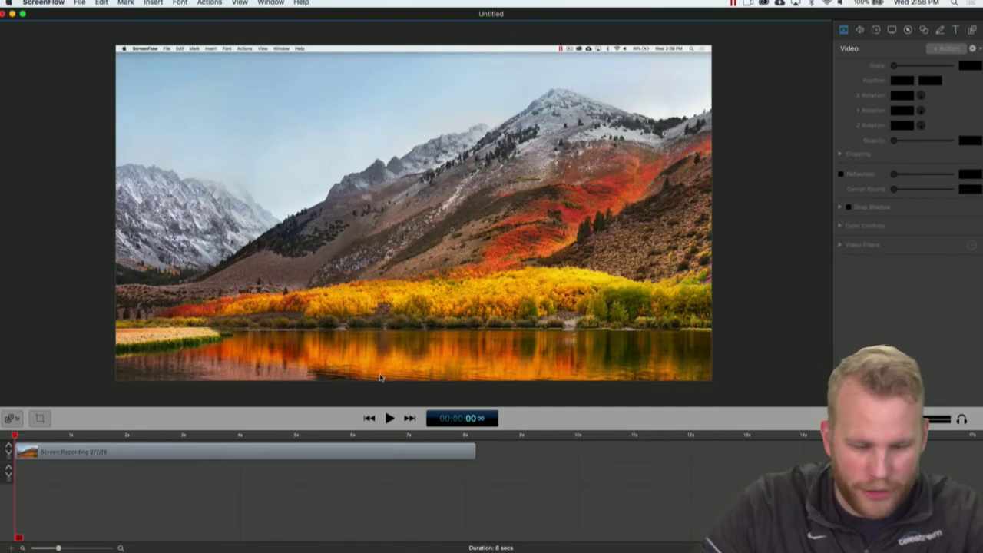
pyautogui.moveTo(268, 452); pyautogui.dragTo(257, 472)
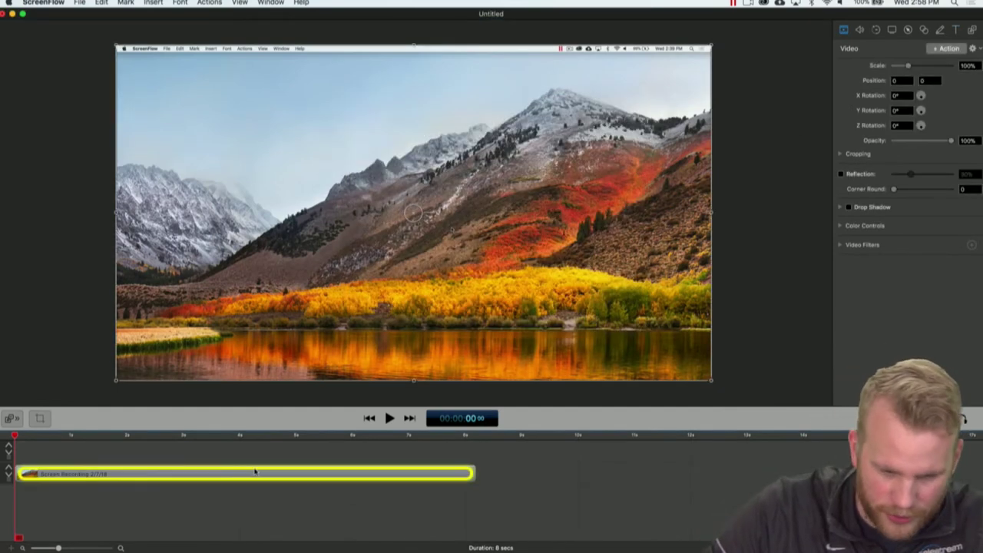
pyautogui.click(974, 30)
pyautogui.moveTo(950, 92); pyautogui.dragTo(689, 221)
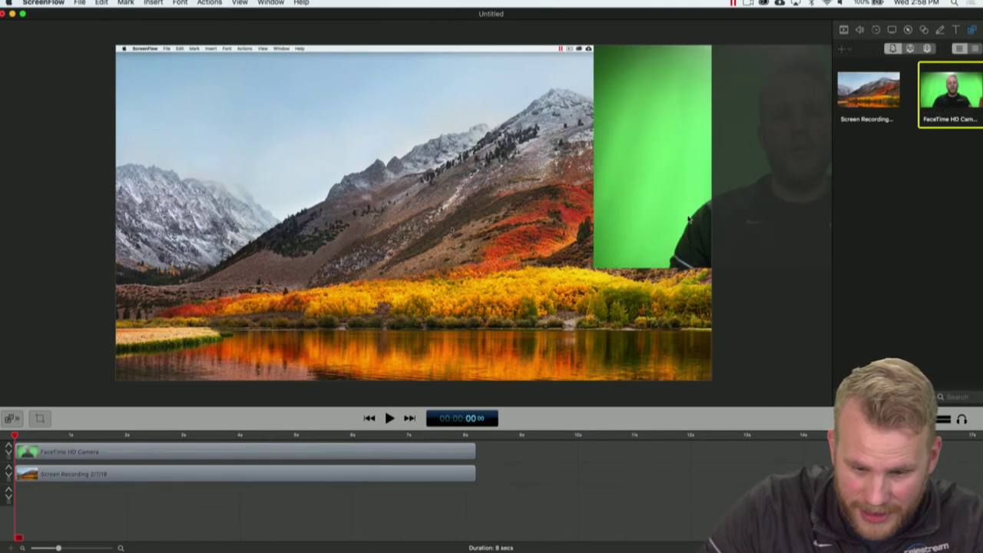
pyautogui.moveTo(275, 169); pyautogui.dragTo(555, 323)
pyautogui.moveTo(597, 372); pyautogui.dragTo(176, 332)
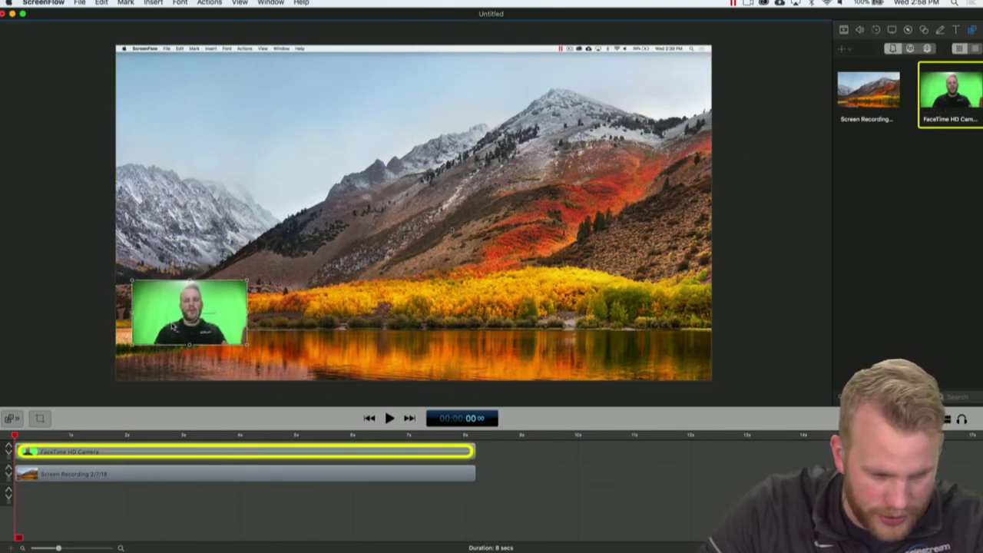
pyautogui.click(507, 512)
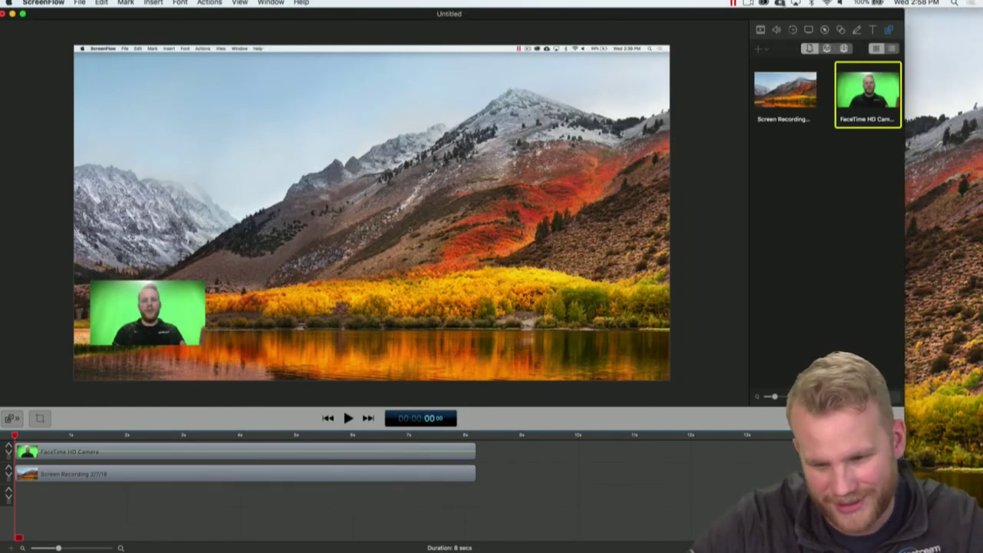
# - Show desktop icons, reopen the Lower Third SF project, and select its whole lower third
pyautogui.click(747, 3)
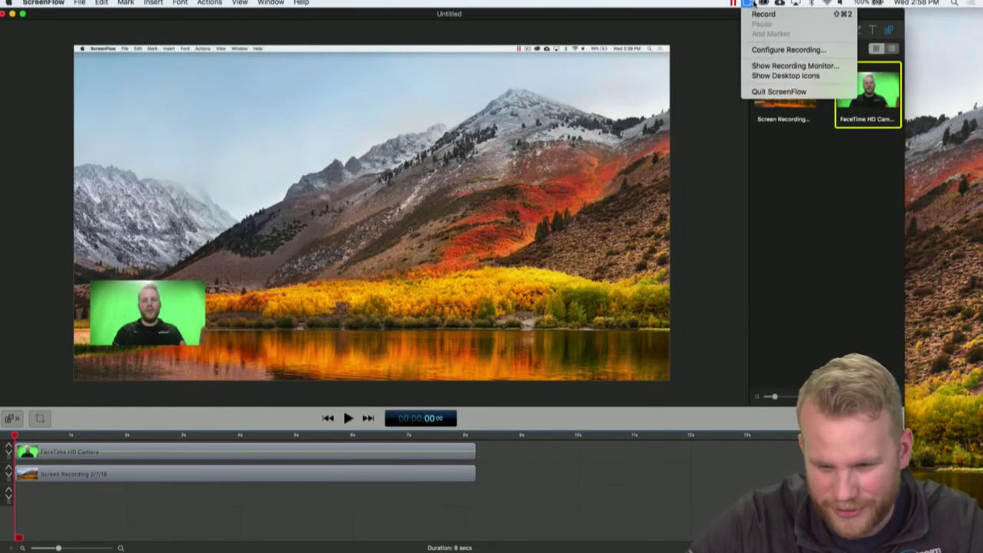
pyautogui.click(785, 76)
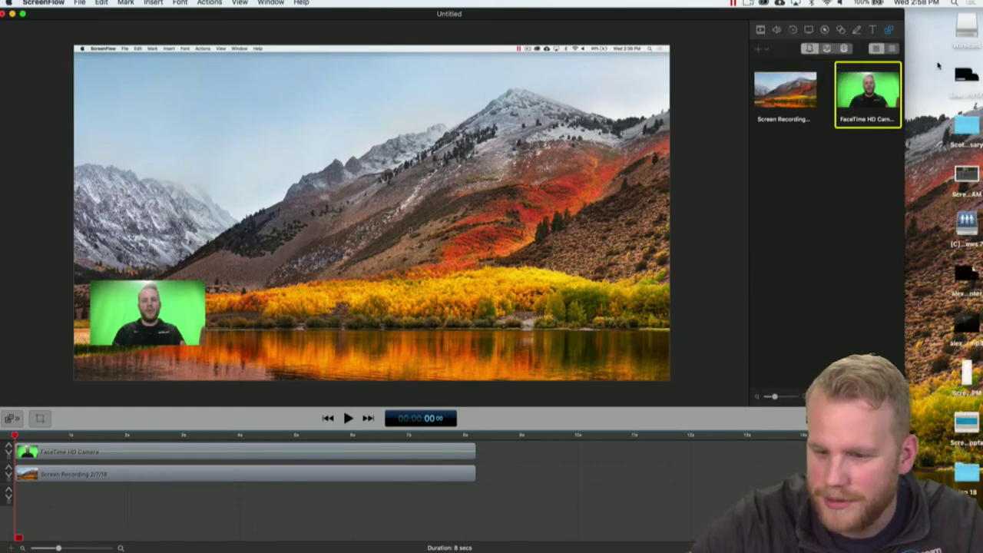
pyautogui.click(965, 75)
pyautogui.doubleClick(966, 76)
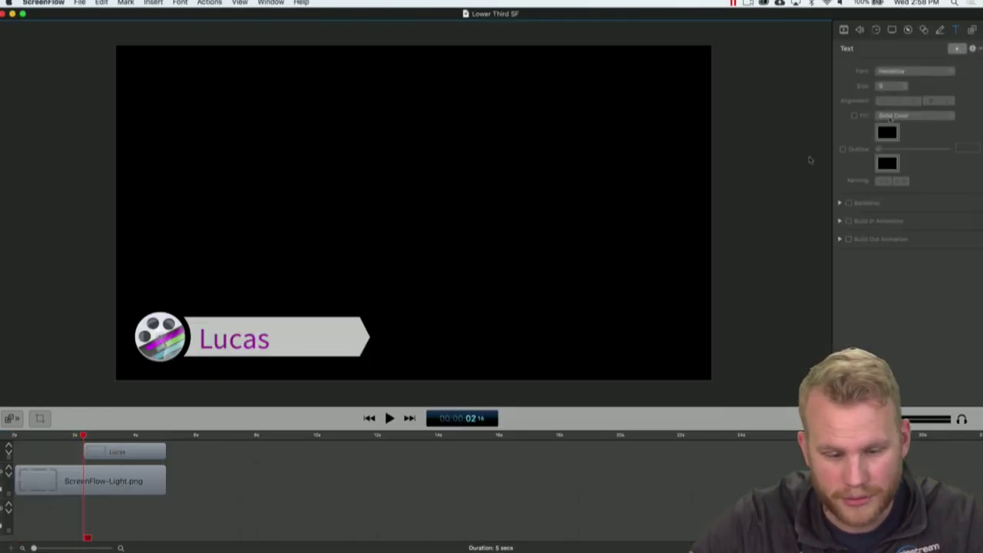
pyautogui.moveTo(444, 326); pyautogui.dragTo(123, 359)
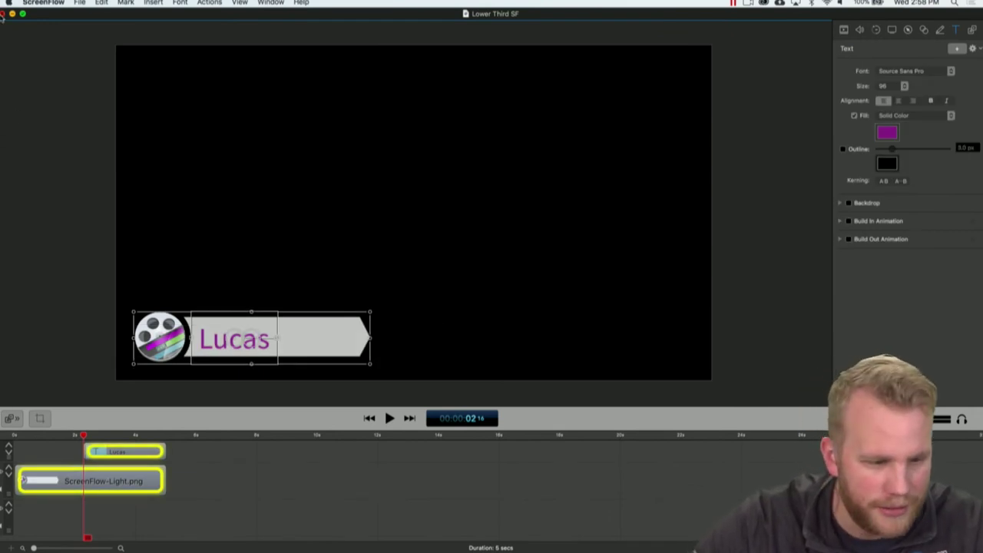
# - Paste the copied lower third into the Untitled project near the timeline start and lengthen it
pyautogui.press('super+grave')
pyautogui.click(263, 437)
pyautogui.press('super+v')
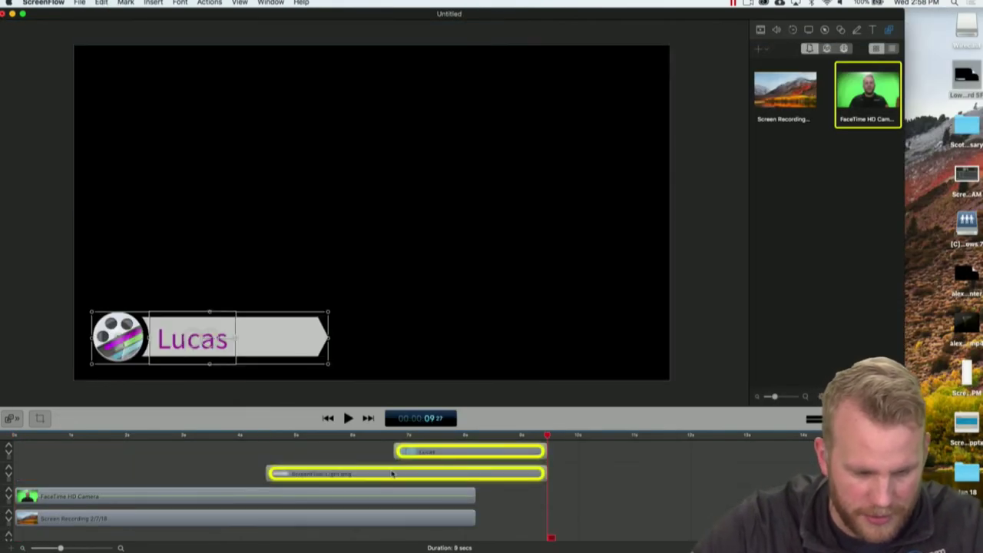
pyautogui.moveTo(402, 465); pyautogui.dragTo(72, 451)
pyautogui.click(127, 453)
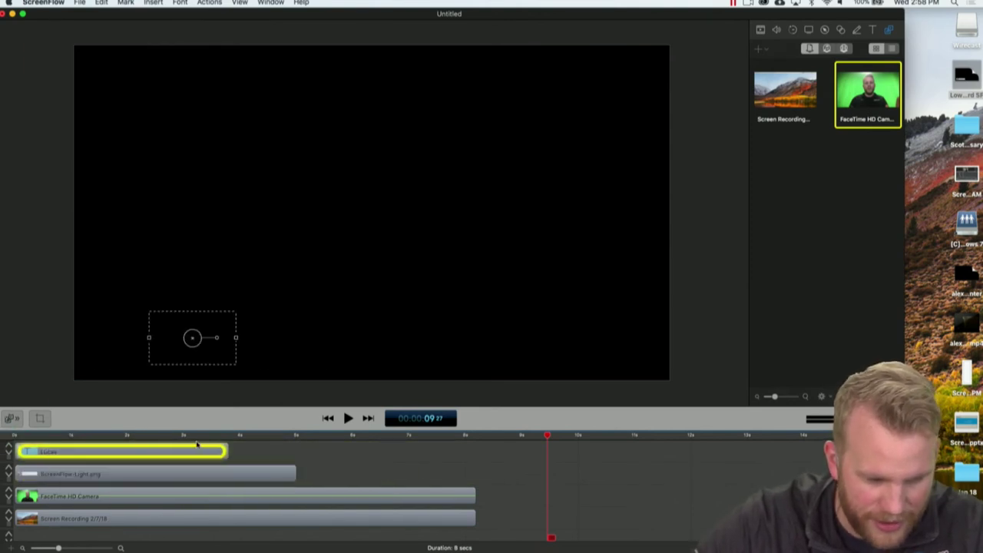
pyautogui.moveTo(226, 451); pyautogui.dragTo(296, 452)
pyautogui.click(146, 436)
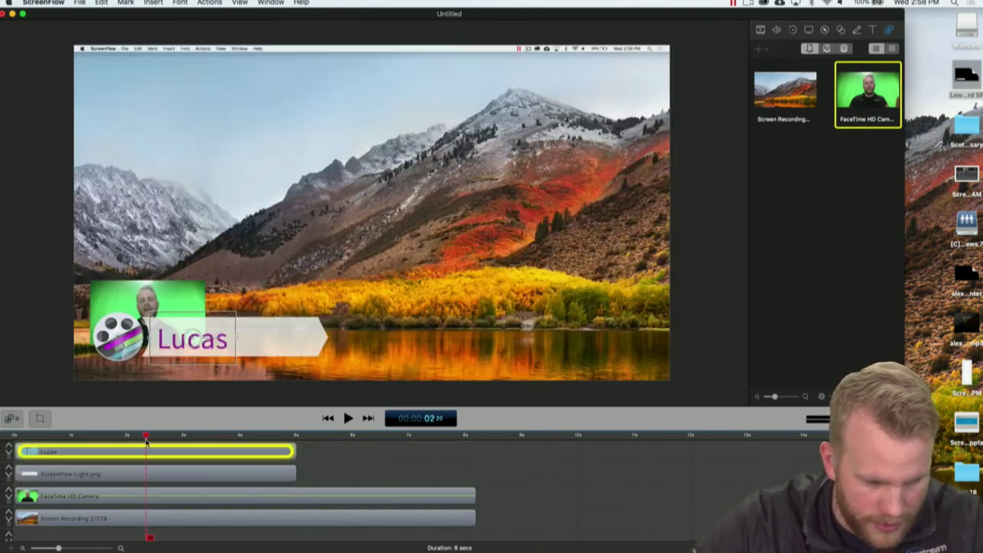
# - Group the name text and banner clips and move the lower third to the bottom-left corner
pyautogui.moveTo(165, 285); pyautogui.dragTo(176, 198)
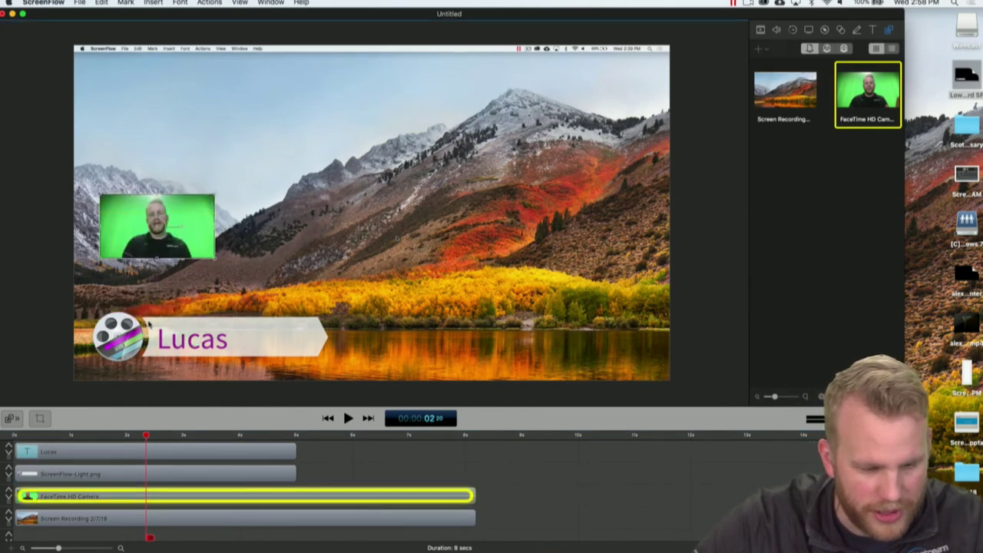
pyautogui.moveTo(315, 443); pyautogui.dragTo(248, 477)
pyautogui.rightClick(248, 477)
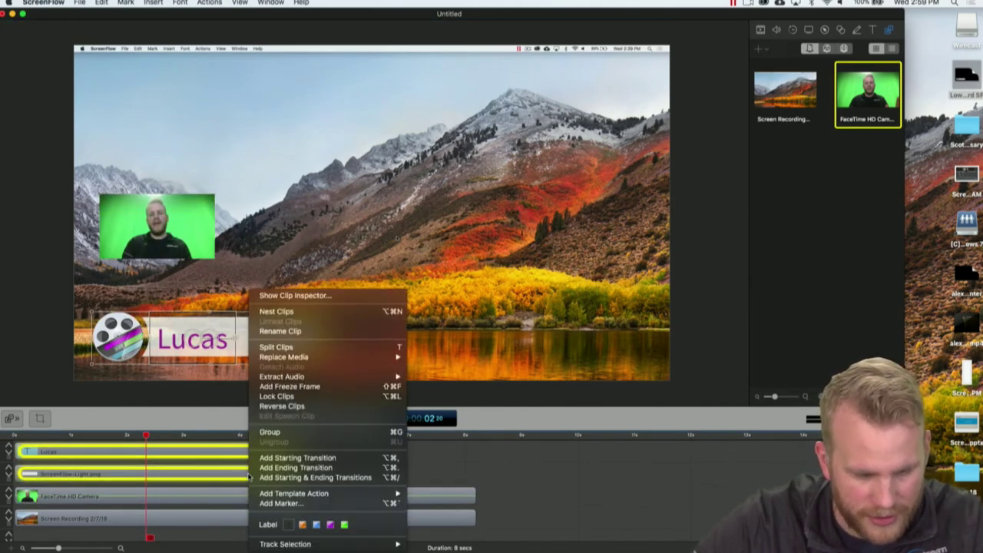
pyautogui.click(376, 432)
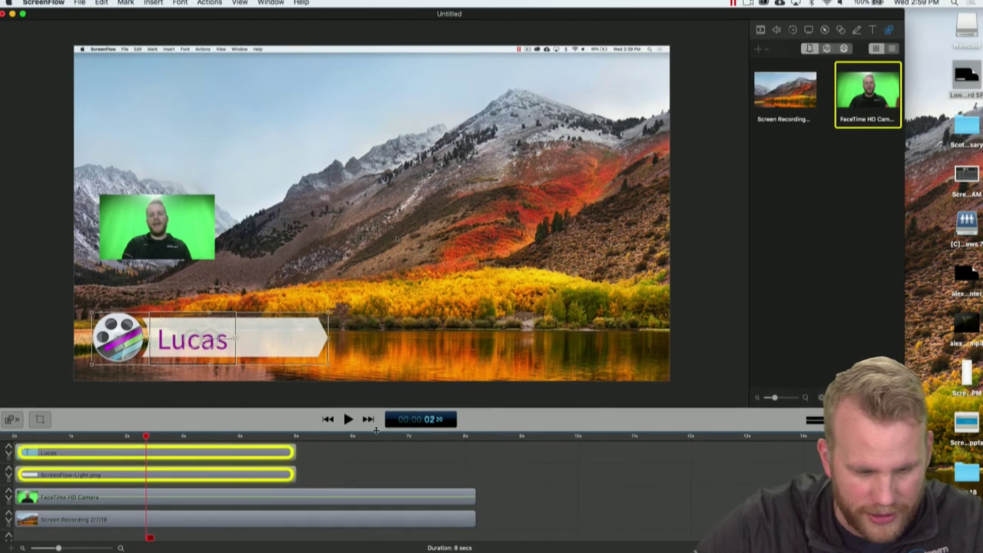
pyautogui.click(346, 456)
pyautogui.moveTo(308, 352); pyautogui.dragTo(291, 369)
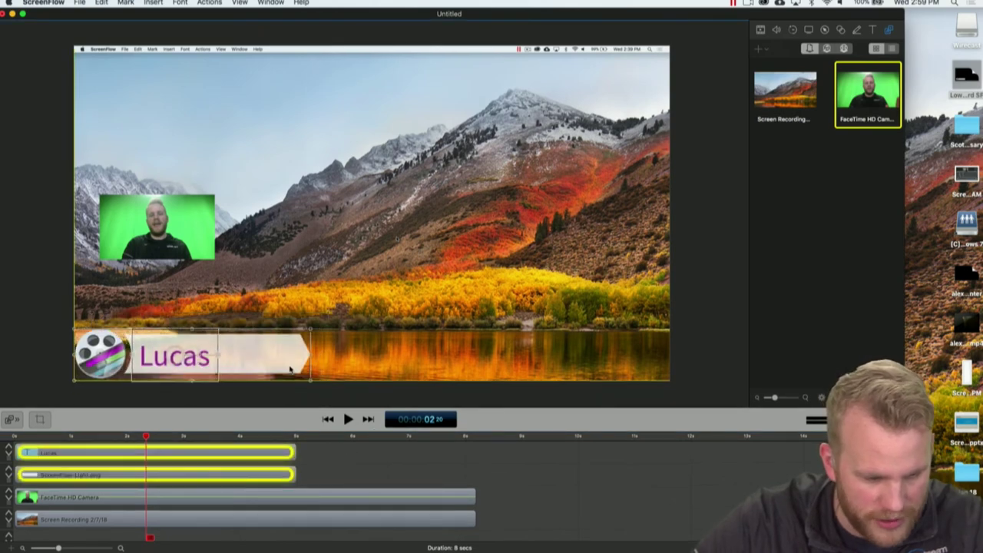
# - Enlarge the webcam overlay and place it directly above the name title
pyautogui.moveTo(157, 226); pyautogui.dragTo(175, 285)
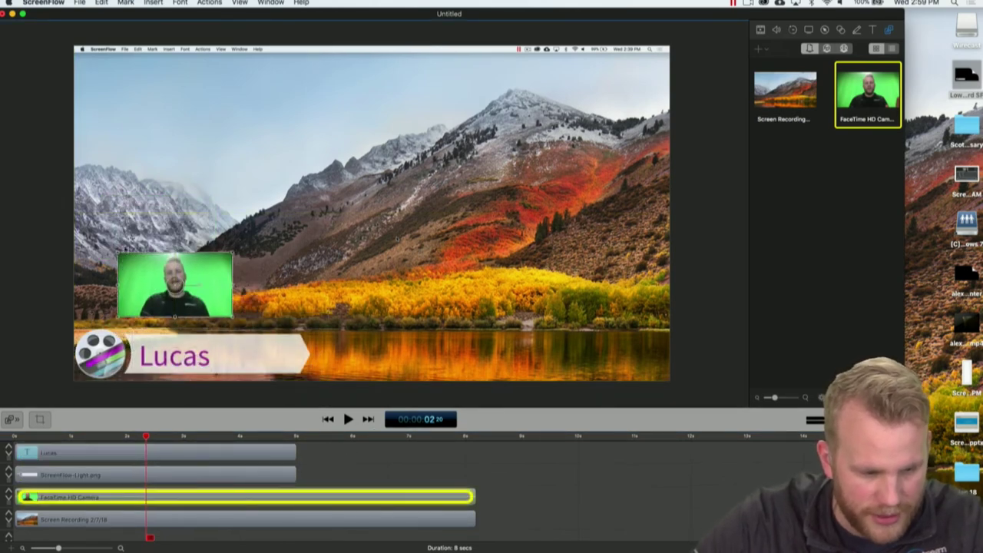
pyautogui.moveTo(120, 254); pyautogui.dragTo(46, 212)
pyautogui.moveTo(143, 243); pyautogui.dragTo(216, 264)
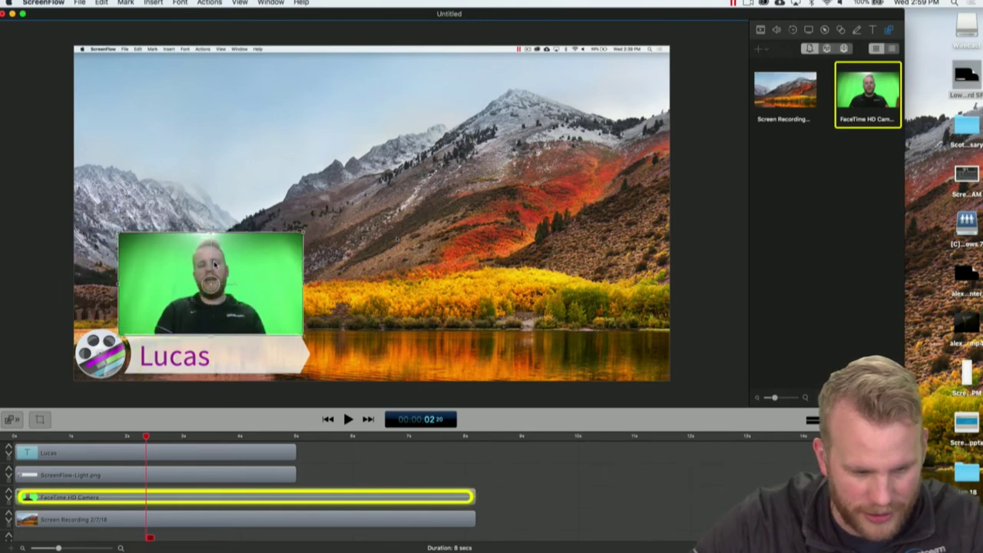
pyautogui.click(704, 366)
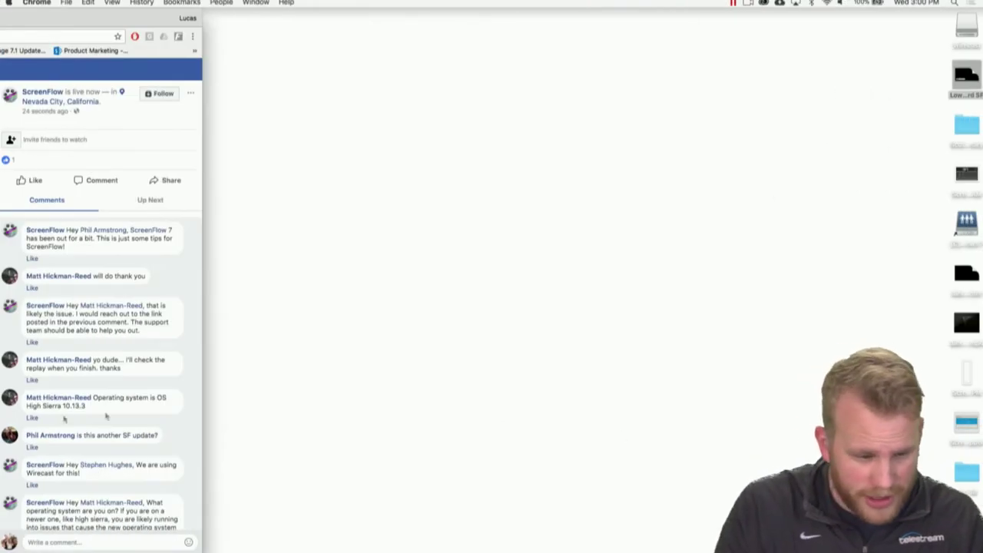
pyautogui.scroll(-3, 119, 310)
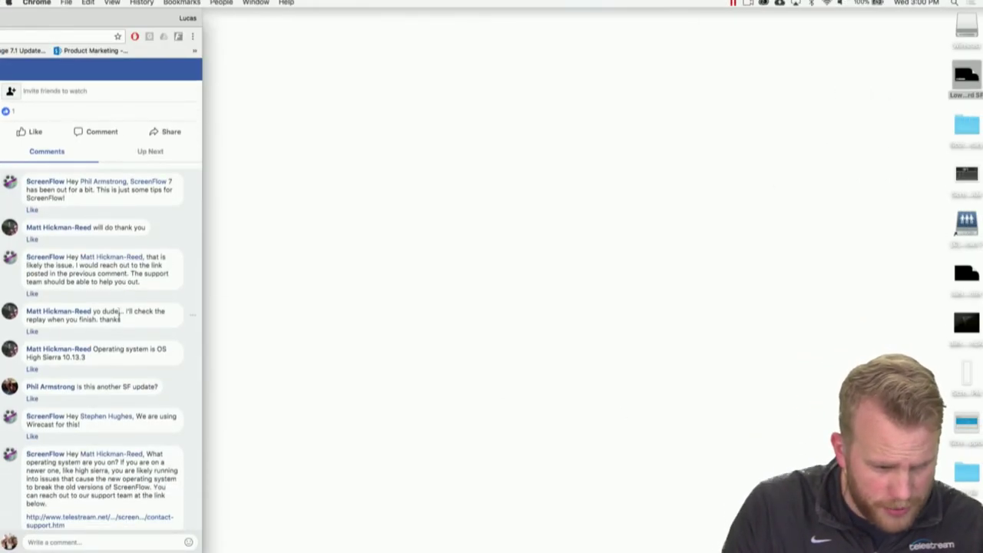
pyautogui.scroll(-1, 119, 335)
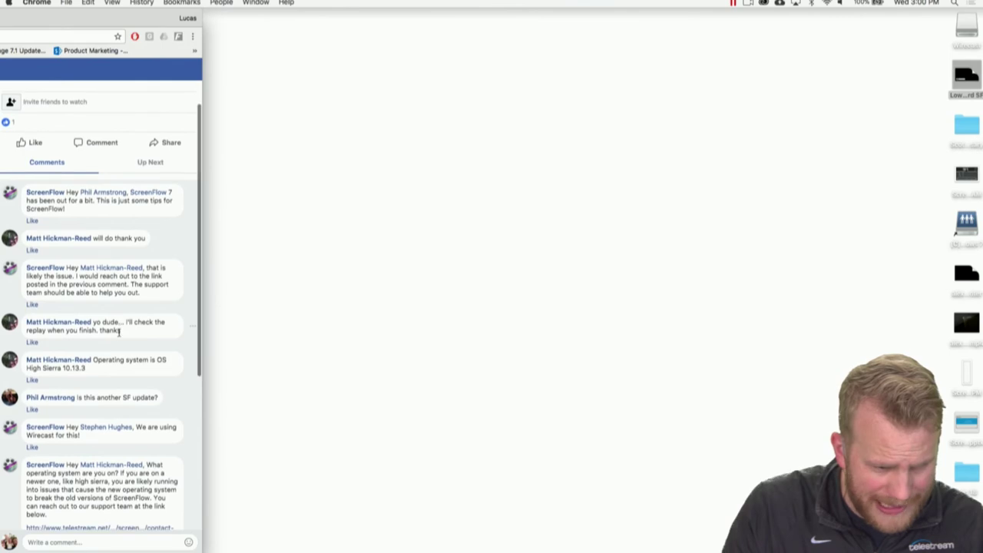
pyautogui.scroll(-10, 119, 335)
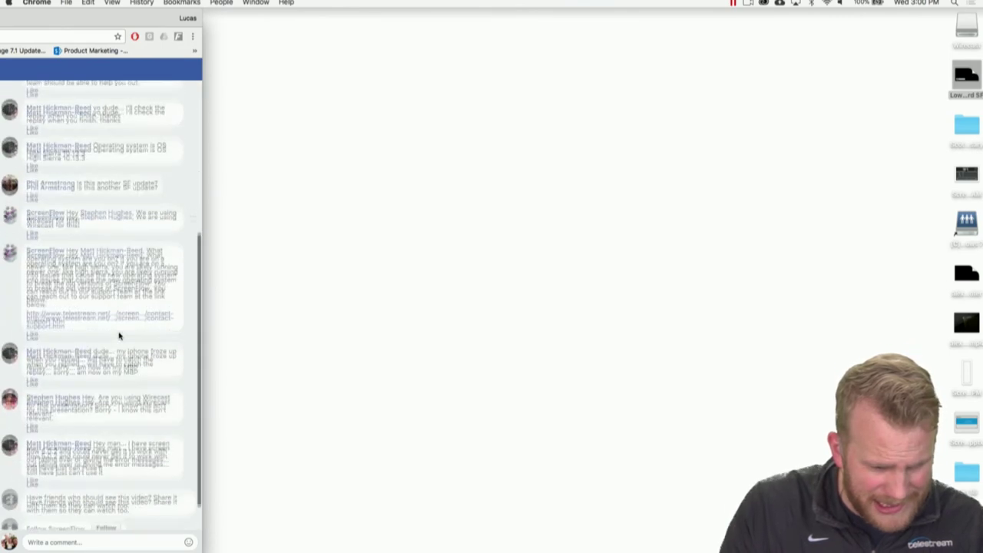
pyautogui.scroll(10, 119, 335)
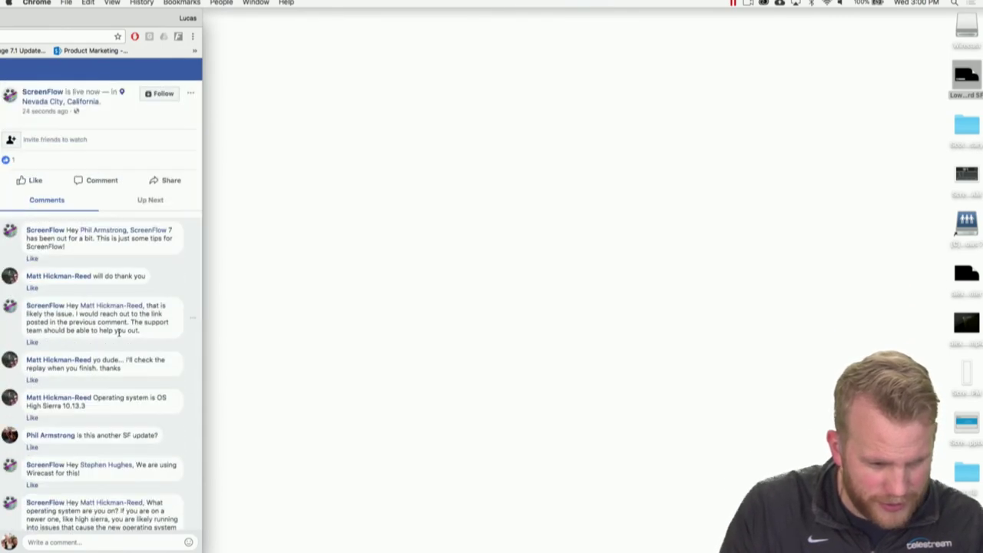
pyautogui.scroll(-3, 119, 335)
pyautogui.scroll(5, 119, 334)
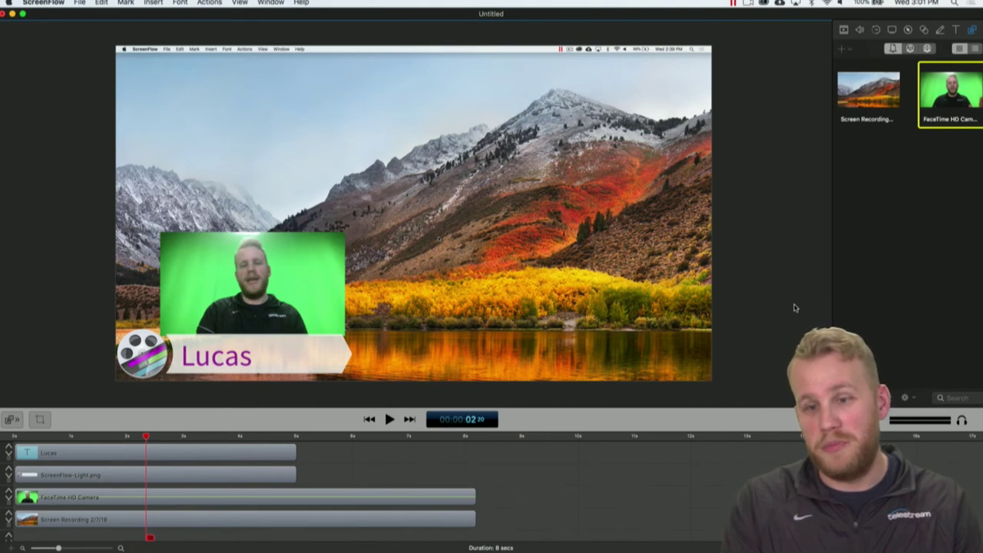
# - Open the Export dialog from the File menu
pyautogui.click(79, 2)
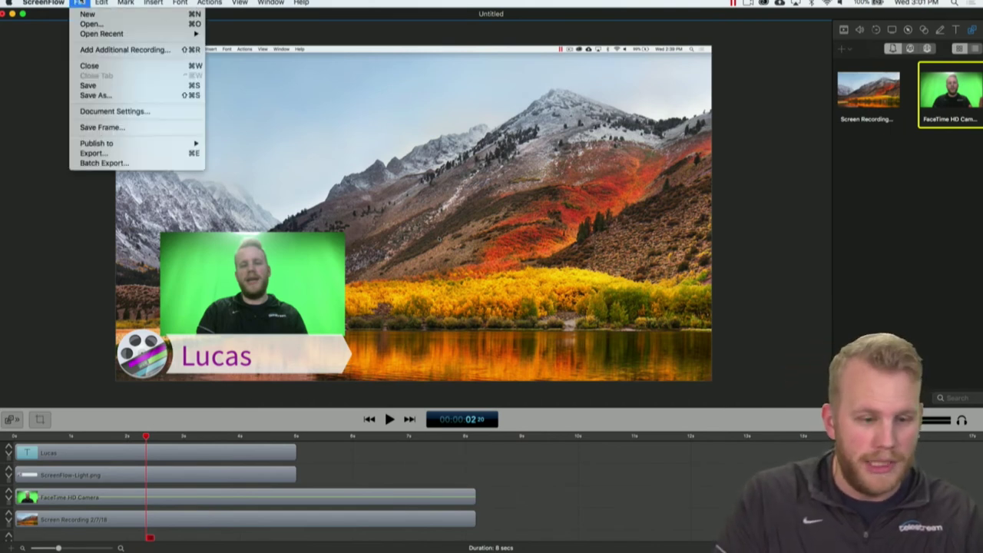
pyautogui.click(93, 154)
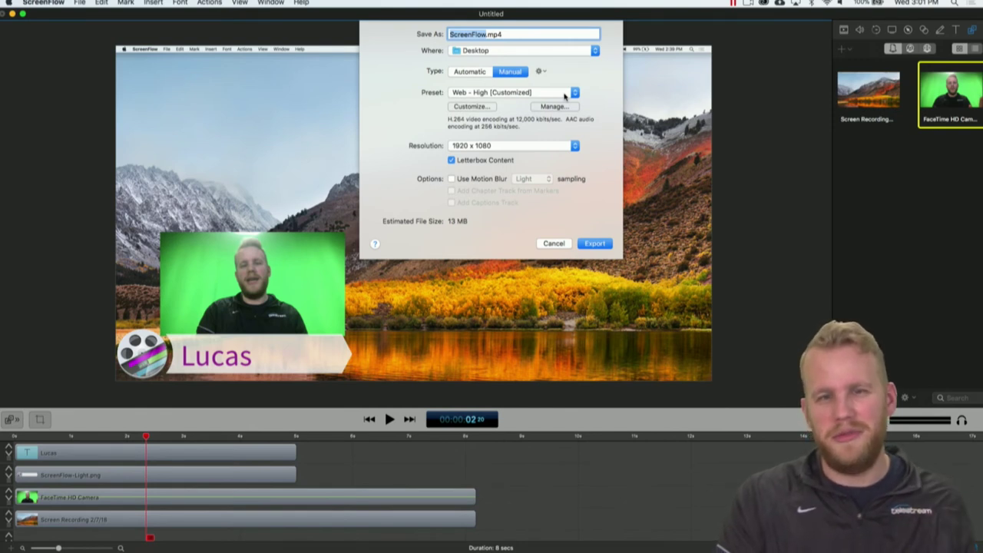
# - Change the export's video encoding to Multi-pass x264, keeping 30 fps and 12000 kbits/sec
pyautogui.click(485, 111)
pyautogui.click(481, 72)
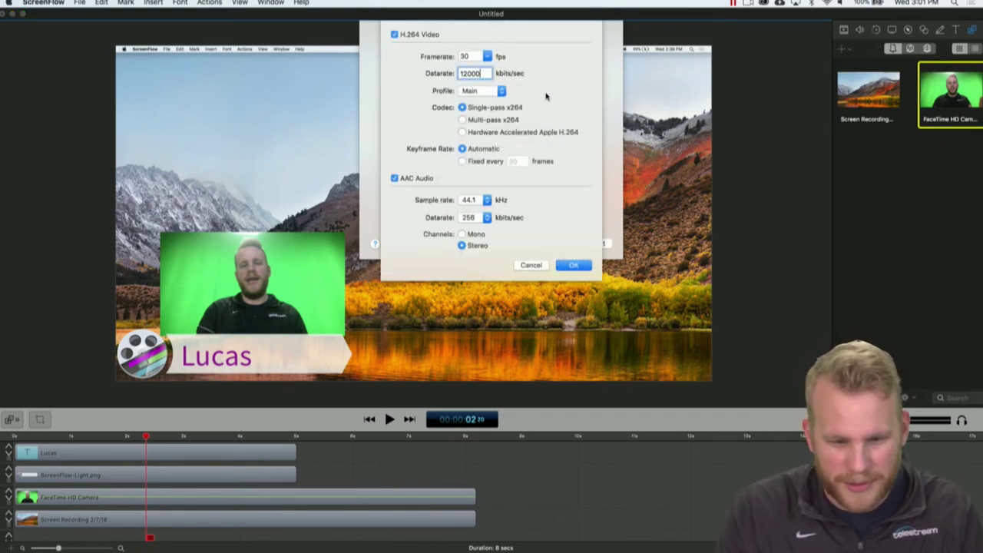
pyautogui.click(504, 121)
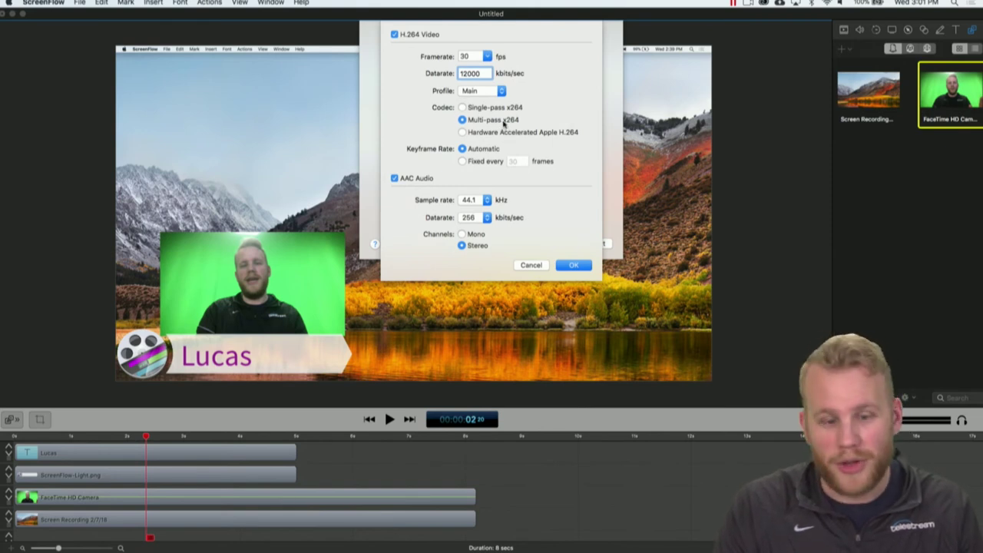
pyautogui.click(568, 264)
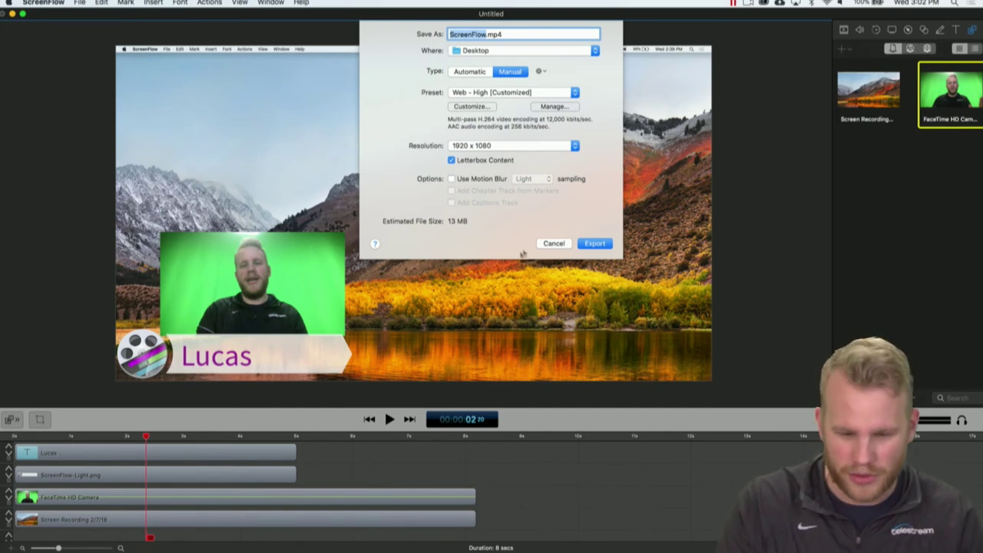
# - Cancel the export settings and move to the Chrome desktop showing the live comments
pyautogui.click(554, 244)
pyautogui.hotkey('ctrl', 'Left')
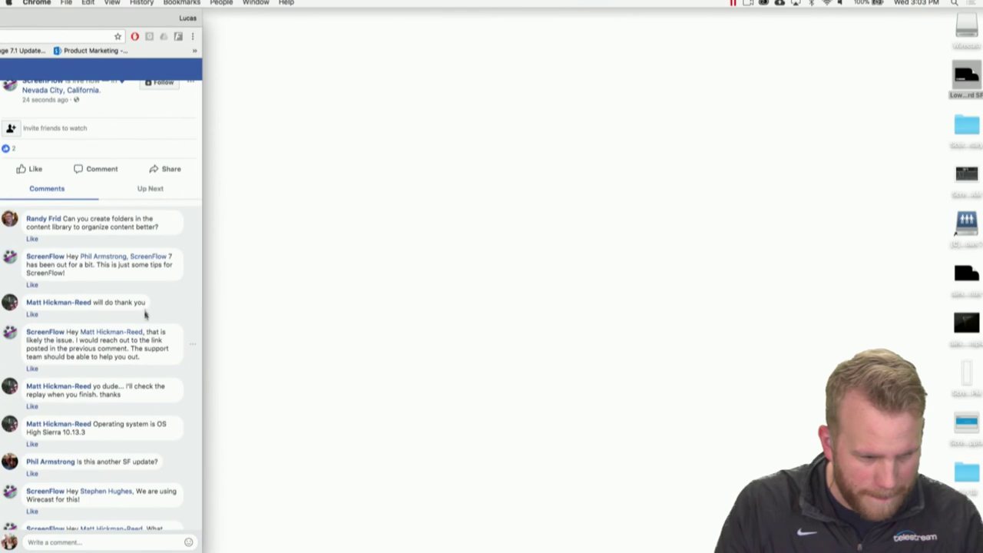
# - Scroll up the Facebook comments, then go back to the full-screen ScreenFlow editor
pyautogui.scroll(1, 145, 314)
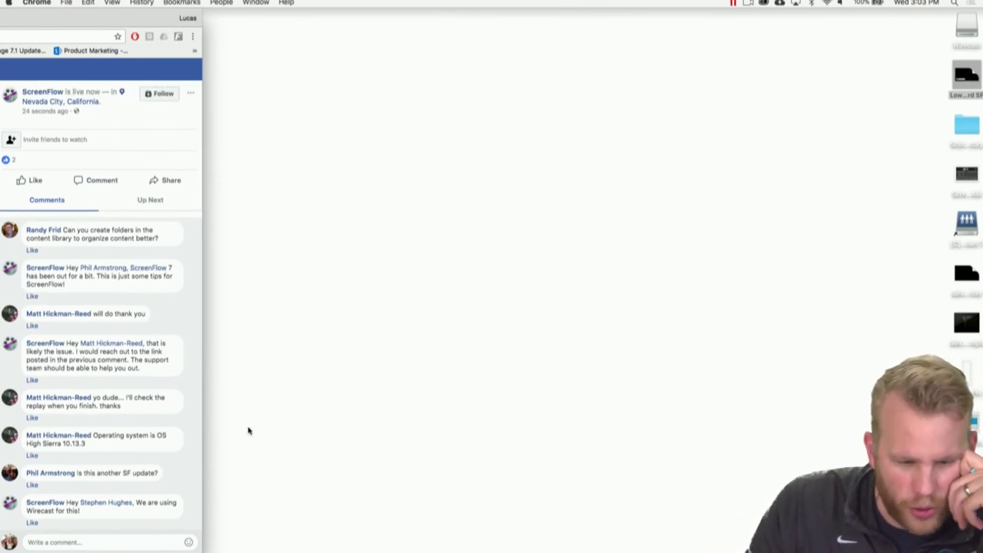
pyautogui.hotkey('ctrl', 'Right')
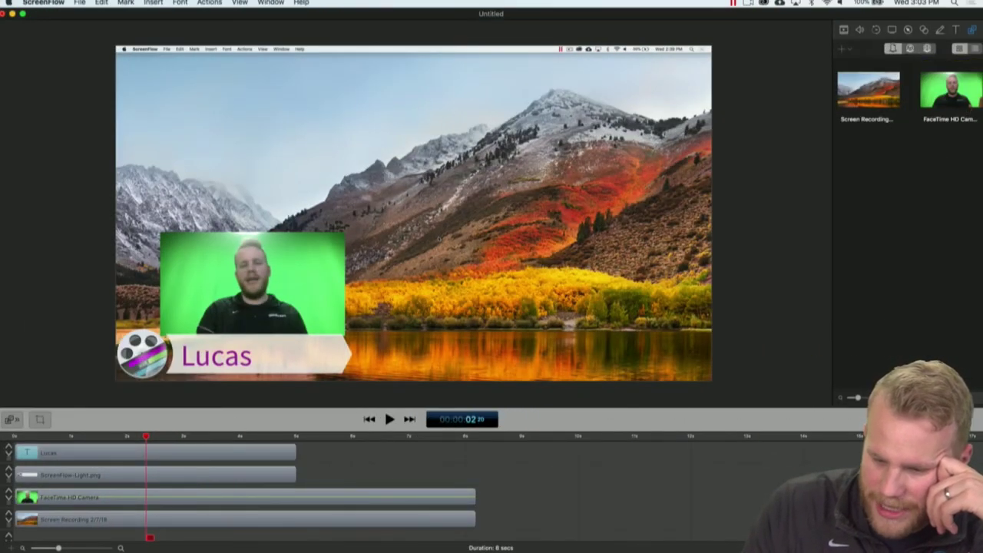
# - Resize the media thumbnails and select the FaceTime HD Camera clip
pyautogui.moveTo(857, 397); pyautogui.dragTo(861, 399)
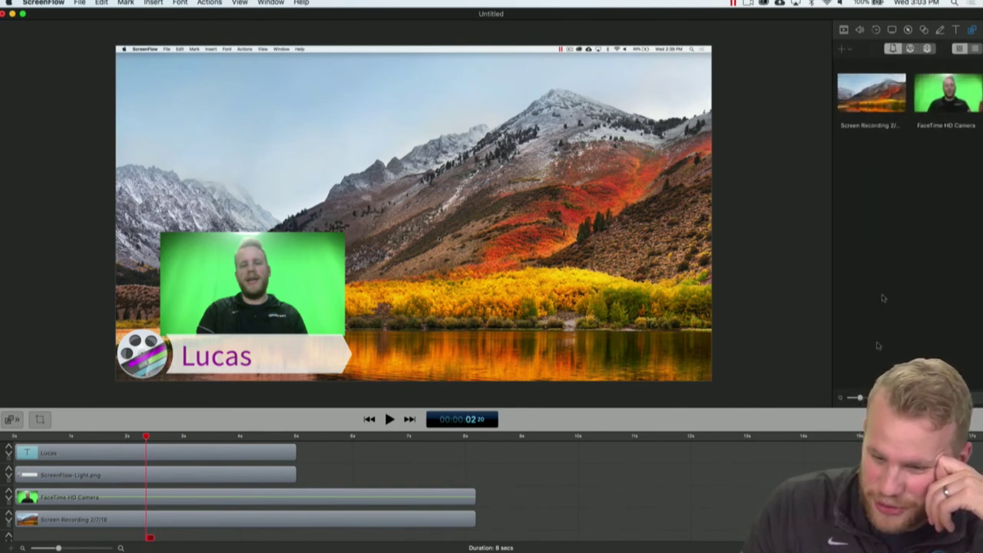
pyautogui.click(847, 50)
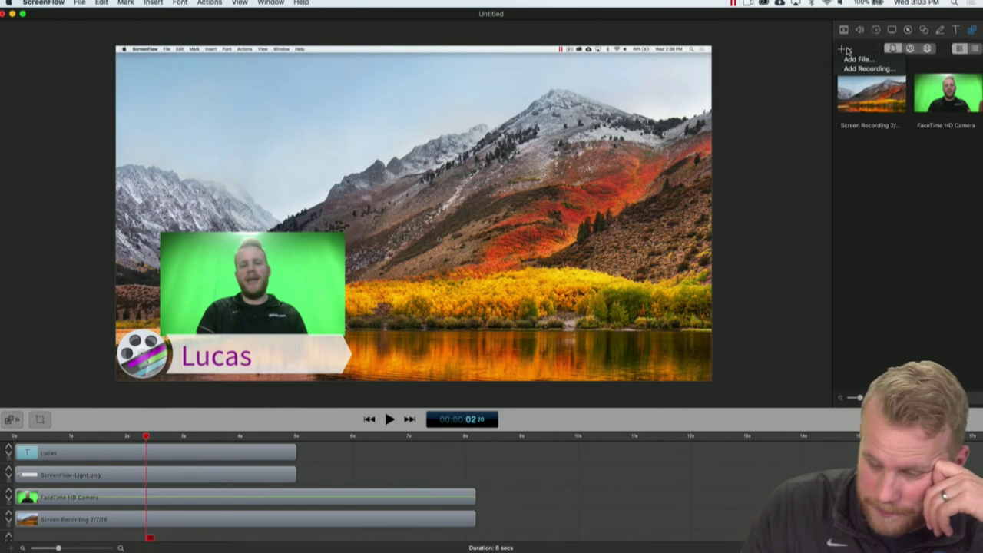
pyautogui.click(878, 172)
pyautogui.click(926, 115)
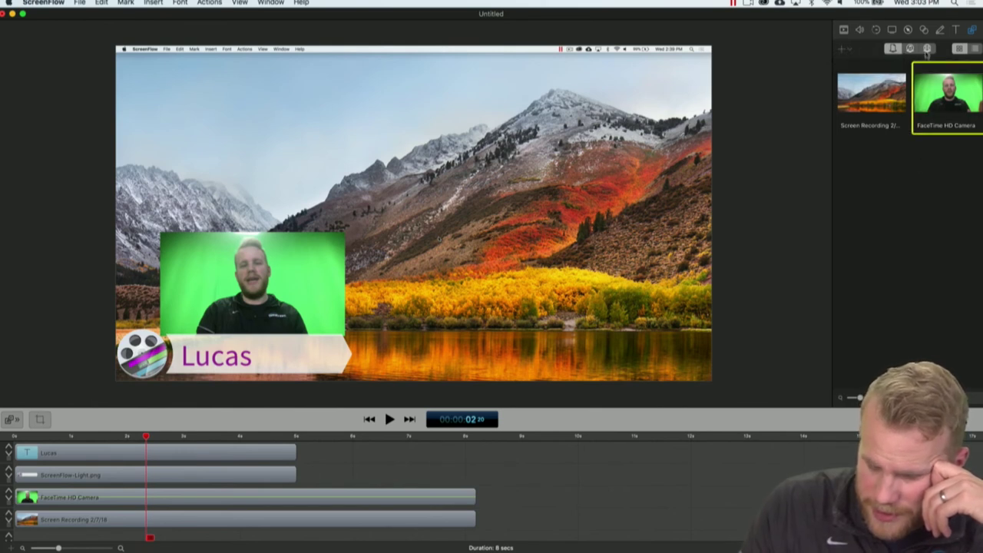
# - Show the whole media library, Telestream Intro.mp4 to Logo-Vantage-1024x1024.png, as a list
pyautogui.click(927, 49)
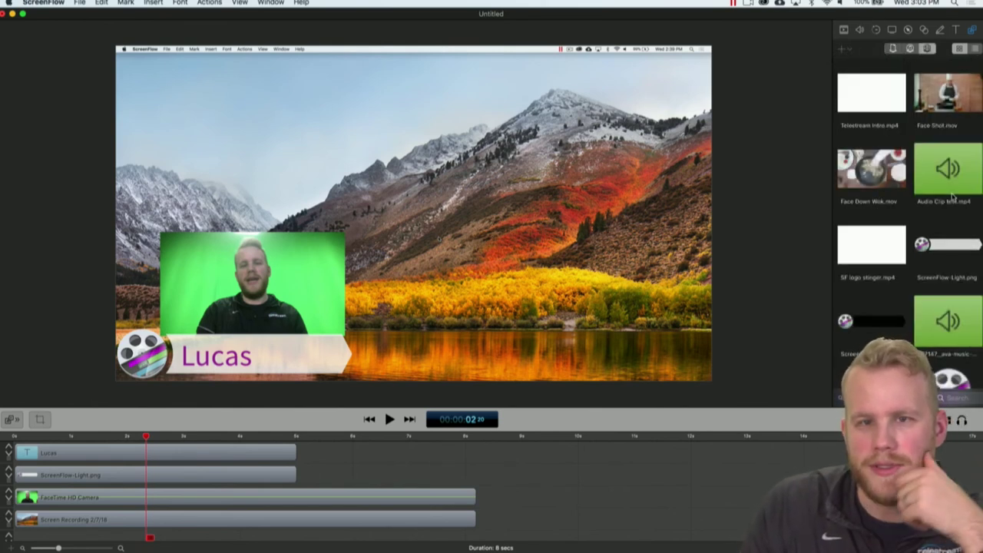
pyautogui.scroll(-5, 954, 203)
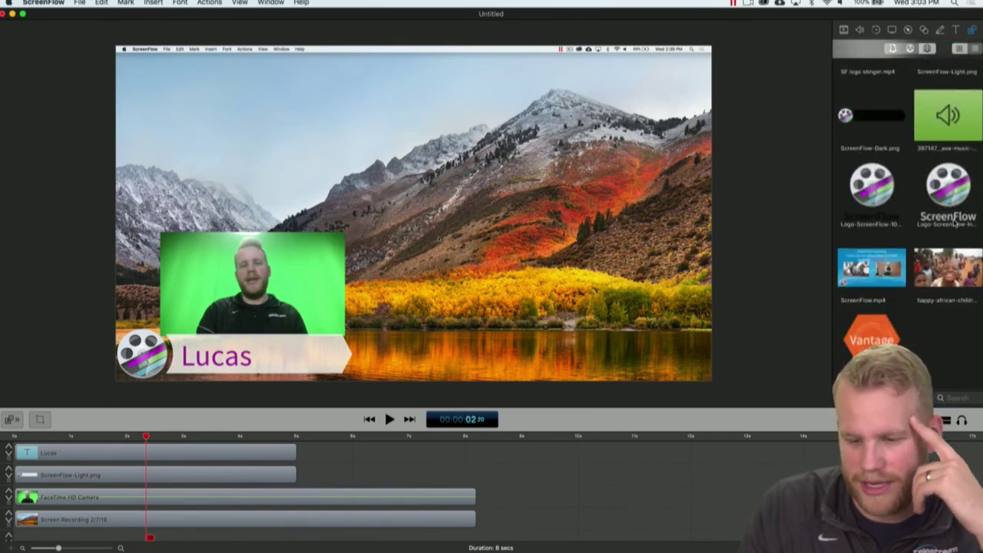
pyautogui.scroll(5, 954, 223)
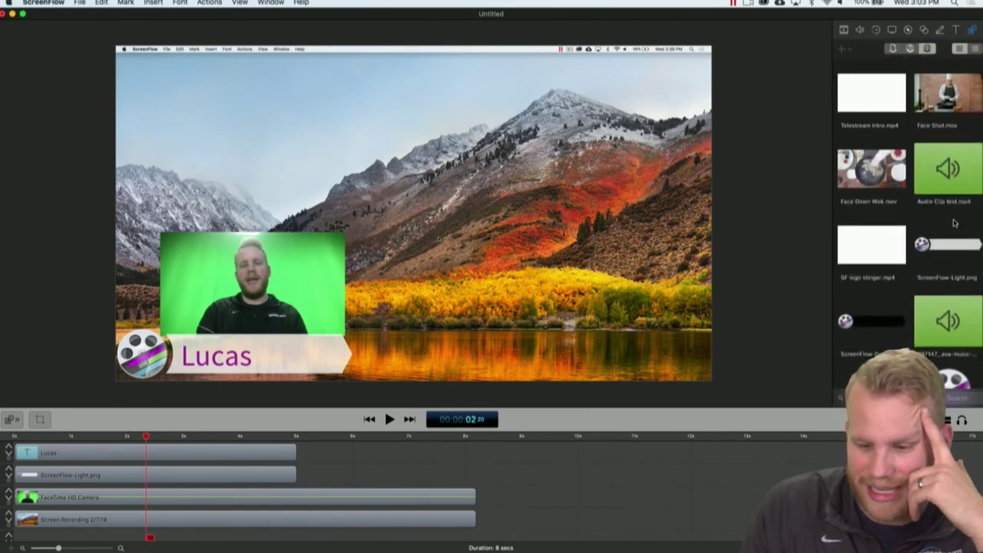
pyautogui.scroll(-6, 954, 223)
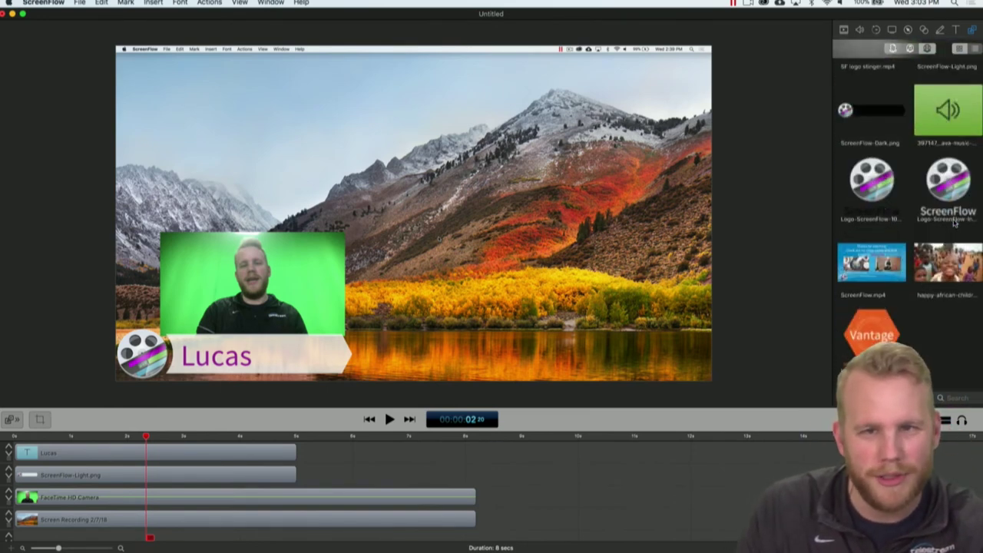
pyautogui.scroll(6, 955, 222)
pyautogui.click(976, 48)
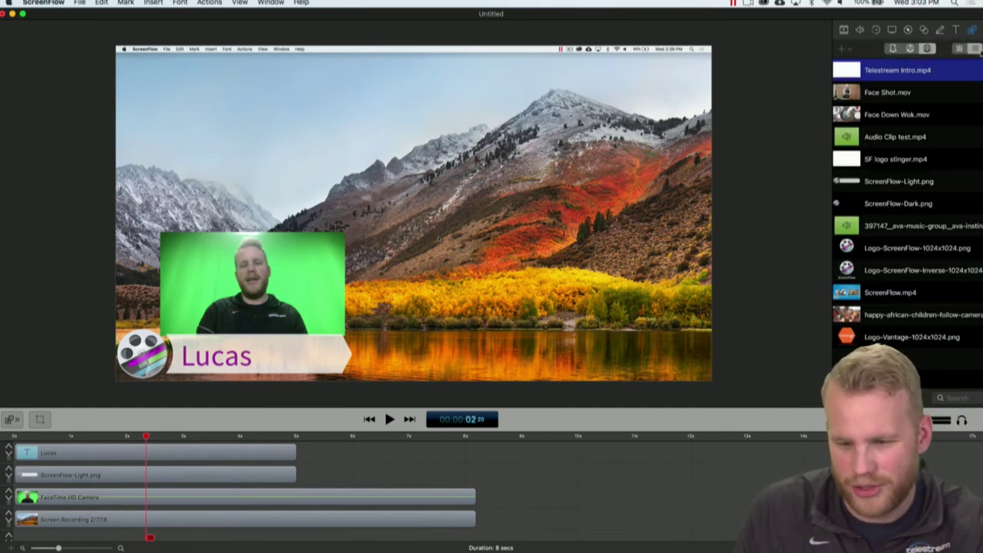
pyautogui.click(959, 49)
pyautogui.click(976, 49)
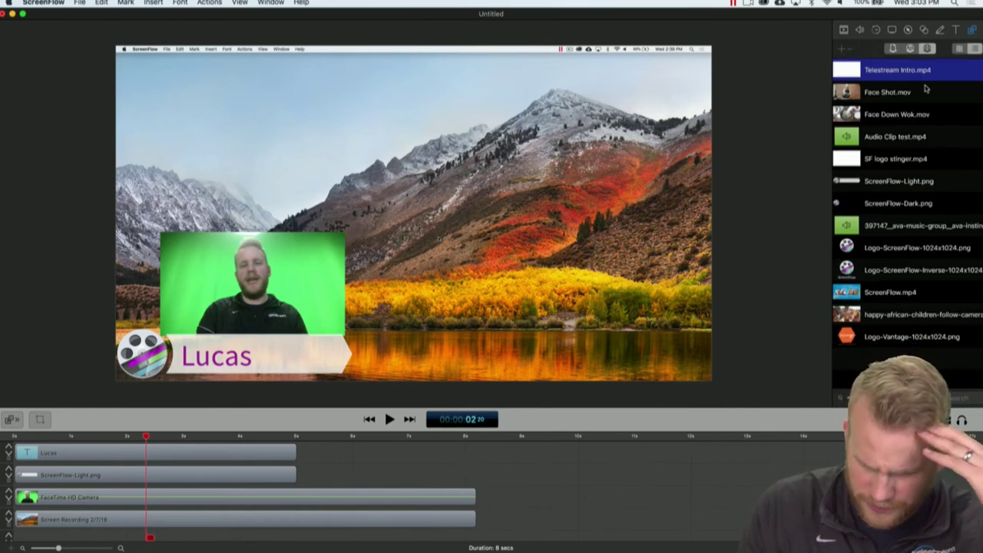
pyautogui.scroll(-1, 926, 89)
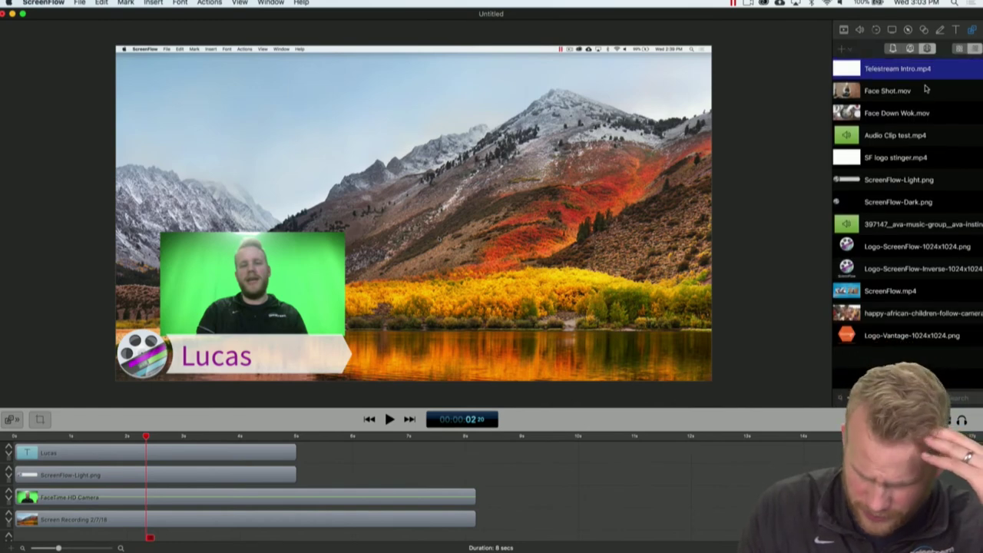
pyautogui.click(885, 272)
pyautogui.keyDown('shift'); pyautogui.click(898, 215); pyautogui.keyUp('shift')
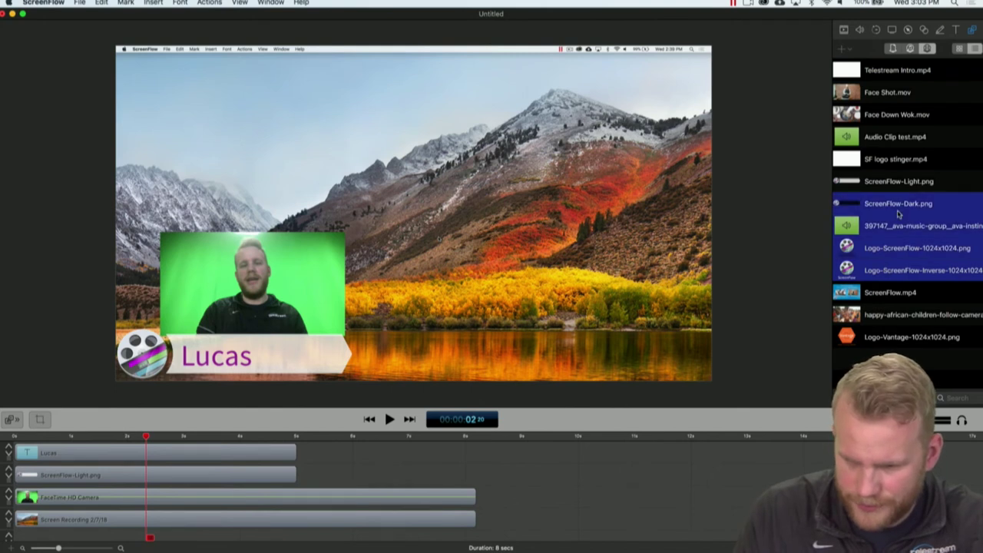
pyautogui.rightClick(898, 214)
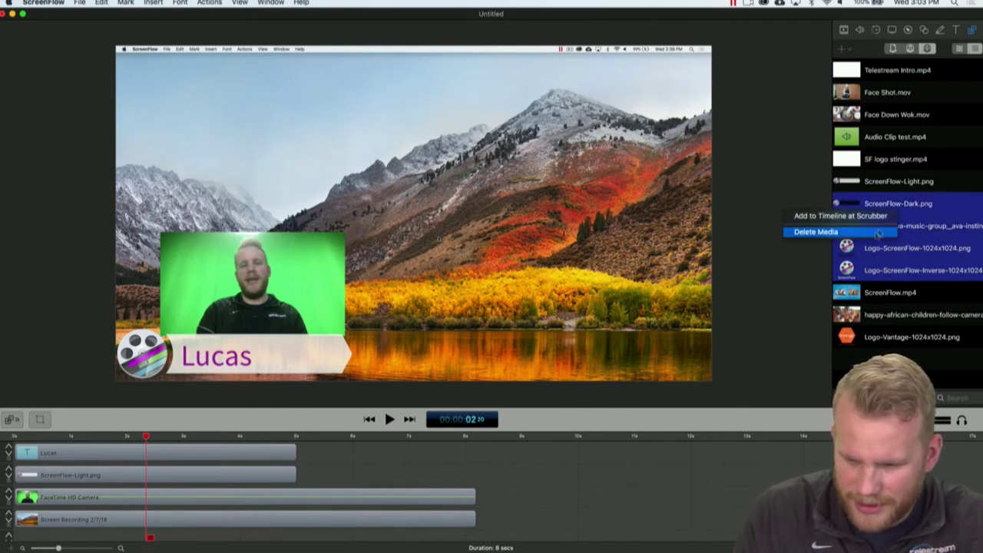
pyautogui.click(878, 232)
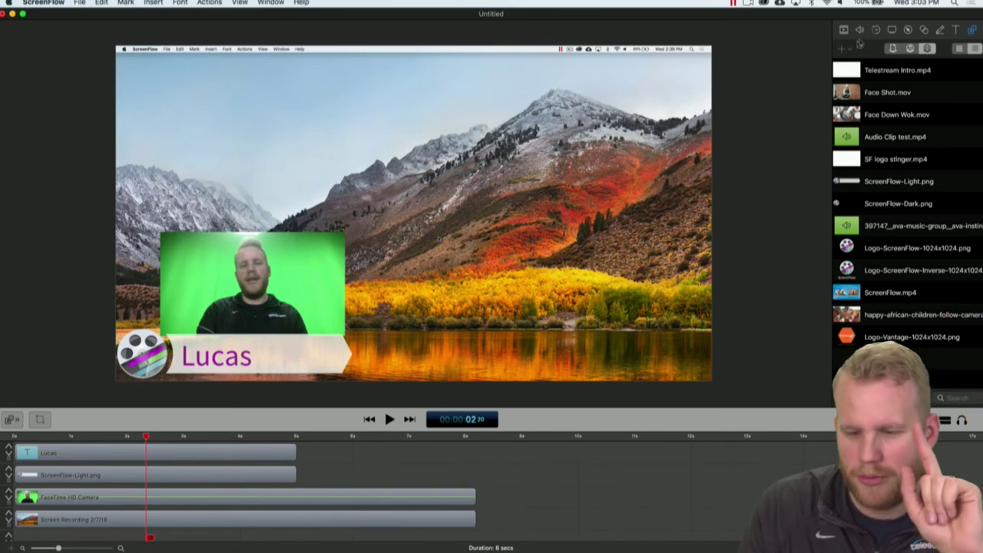
pyautogui.click(842, 49)
pyautogui.click(855, 59)
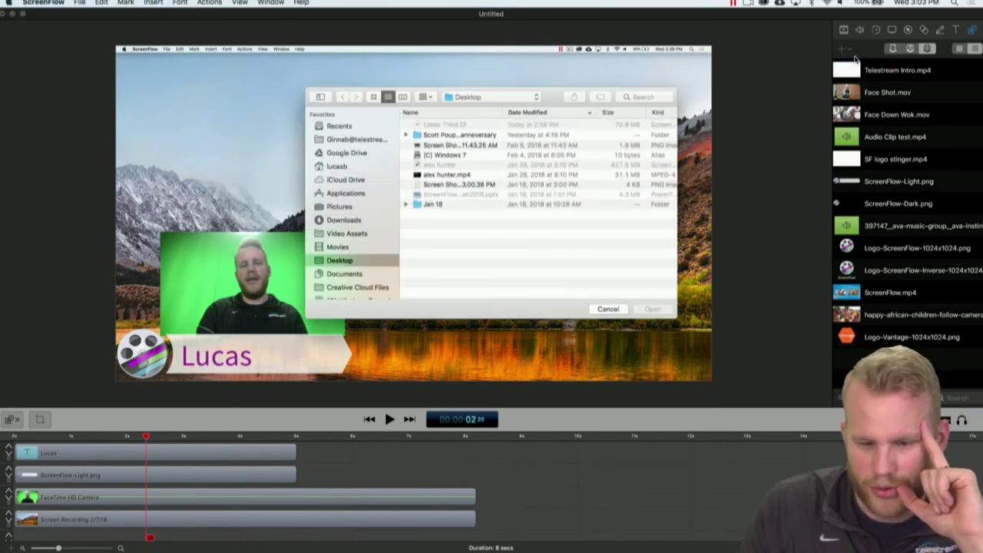
pyautogui.click(448, 136)
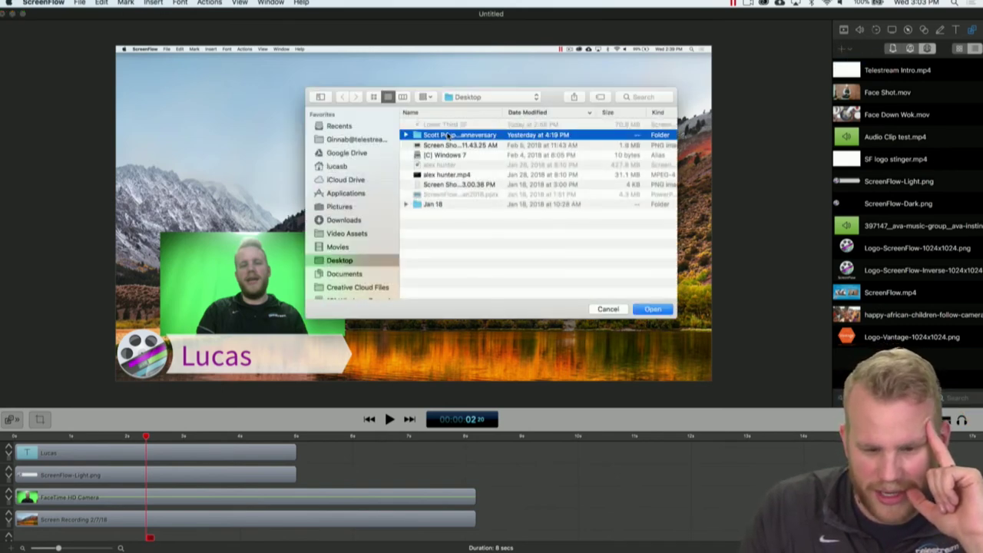
pyautogui.click(649, 309)
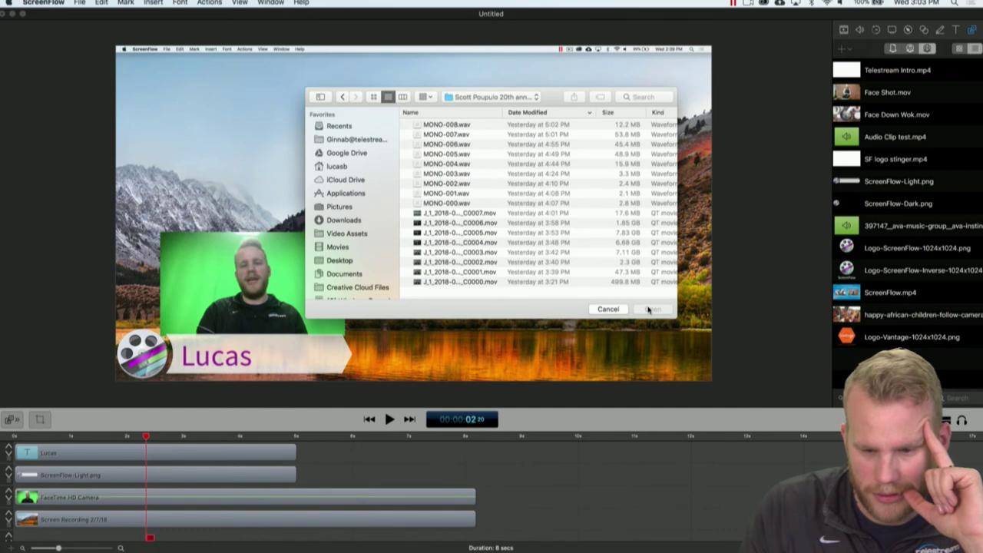
pyautogui.click(346, 99)
pyautogui.moveTo(426, 135); pyautogui.dragTo(870, 215)
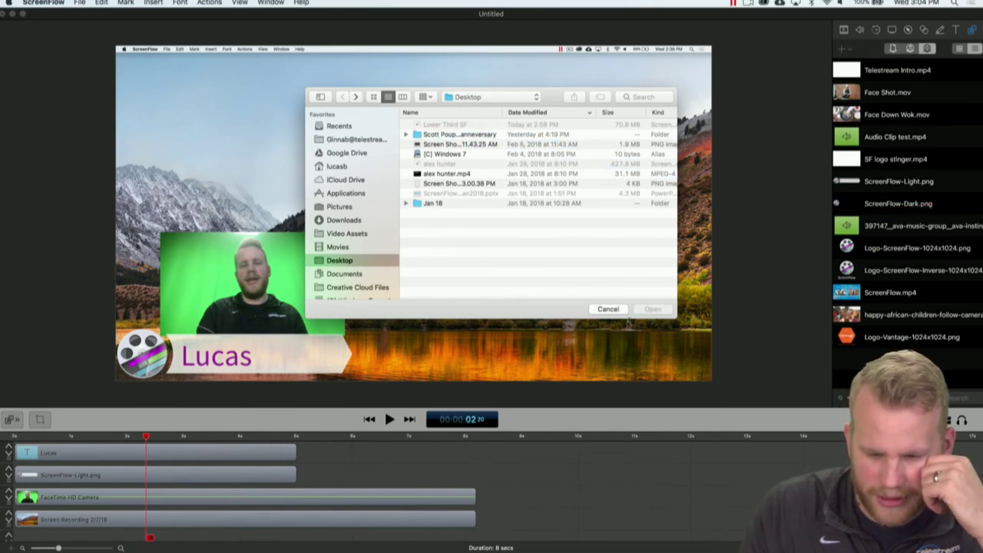
pyautogui.click(608, 309)
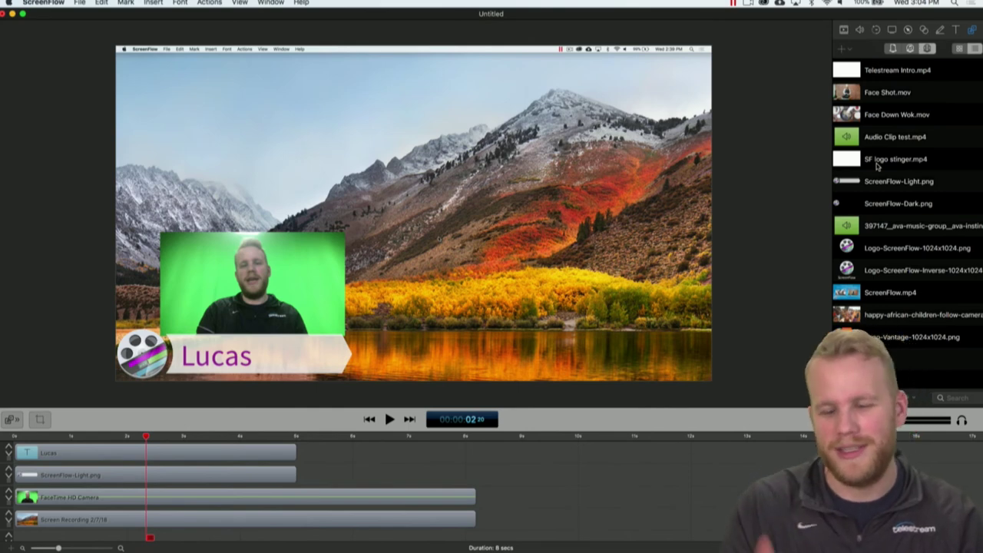
# - Slide to the desktop space showing Chrome with Logitech's webcams page
pyautogui.hotkey('ctrl', 'Left')
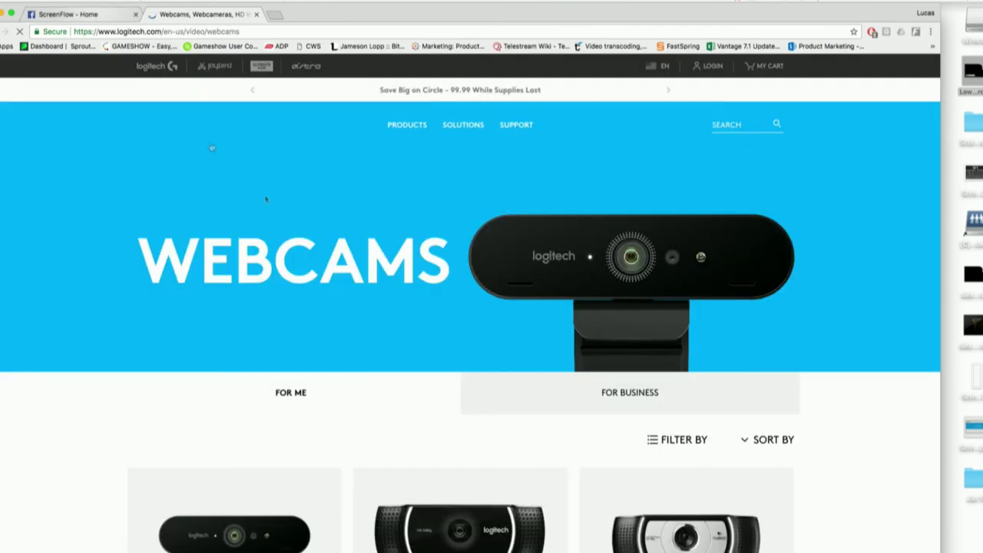
# - Scroll through Logitech's webcam grid to compare models and prices
pyautogui.scroll(-5, 384, 275)
pyautogui.scroll(-3, 384, 275)
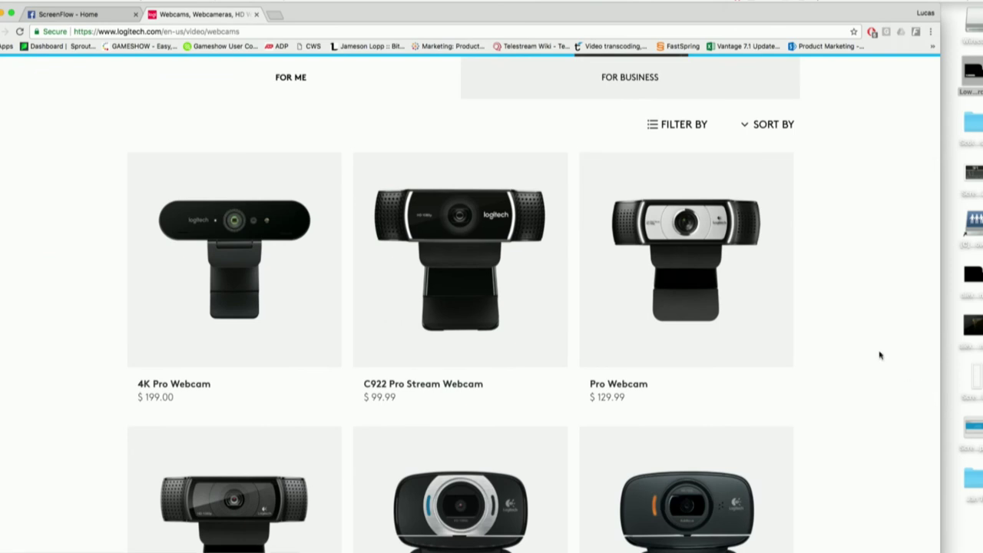
pyautogui.scroll(-5, 880, 355)
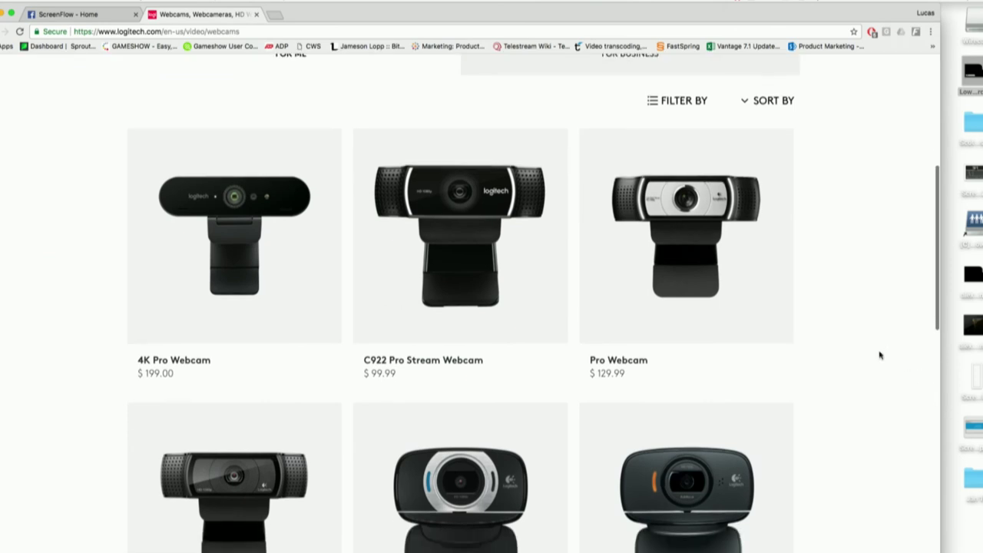
pyautogui.scroll(-3, 881, 355)
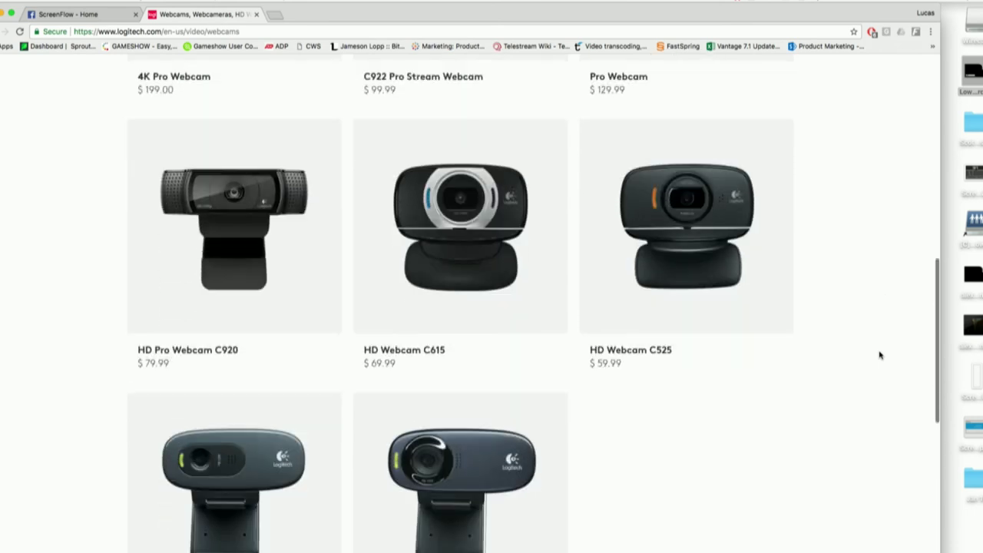
pyautogui.scroll(-1, 880, 355)
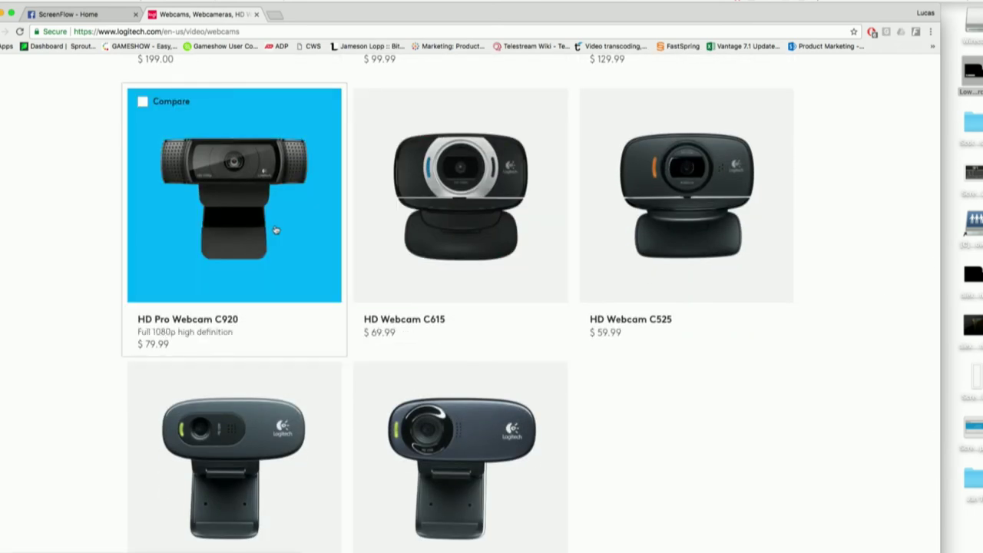
pyautogui.scroll(-5, 276, 229)
pyautogui.scroll(5, 276, 230)
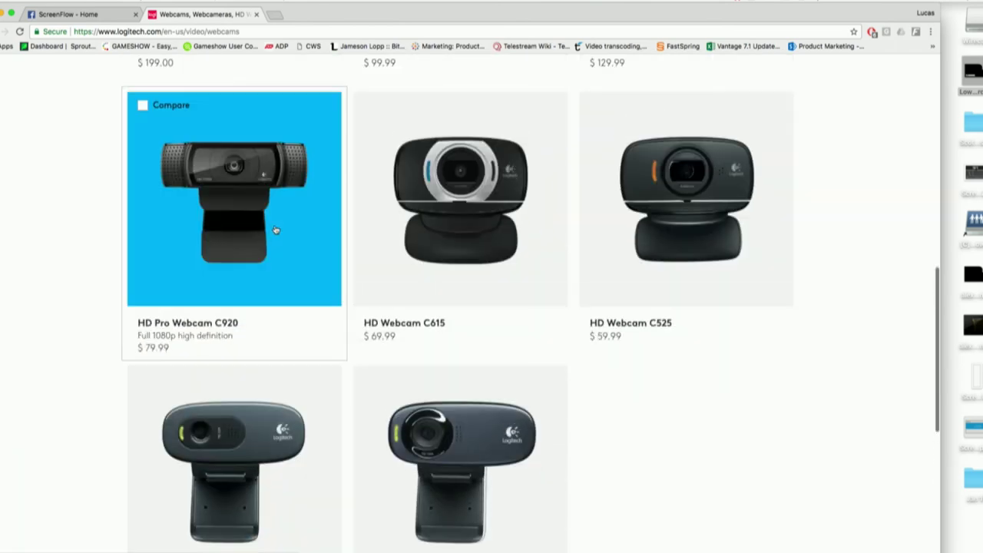
pyautogui.scroll(5, 276, 230)
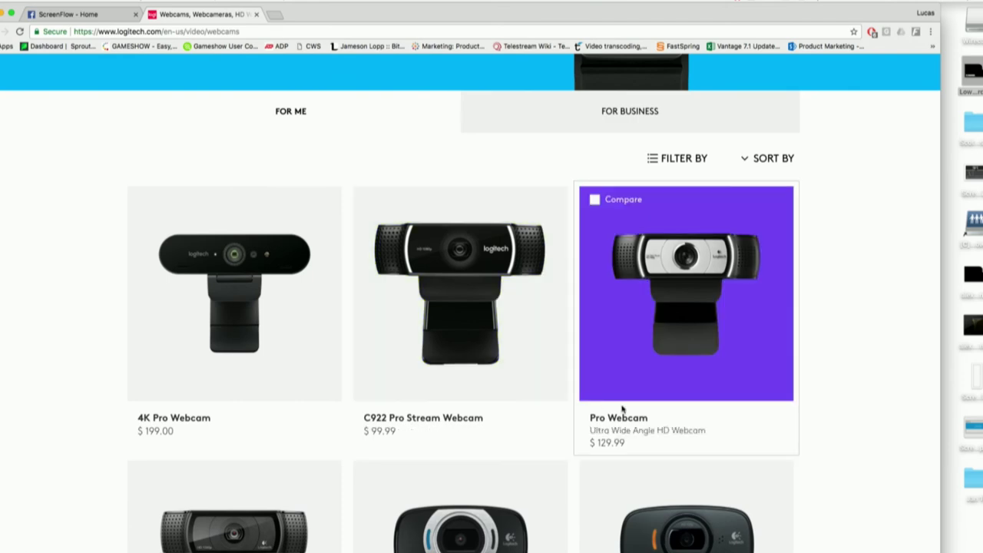
pyautogui.scroll(4, 622, 409)
# - Close the best-sellers and Get the Logi Latest popups, glancing at the Facebook tab between
pyautogui.hotkey('ctrl', 'Up')
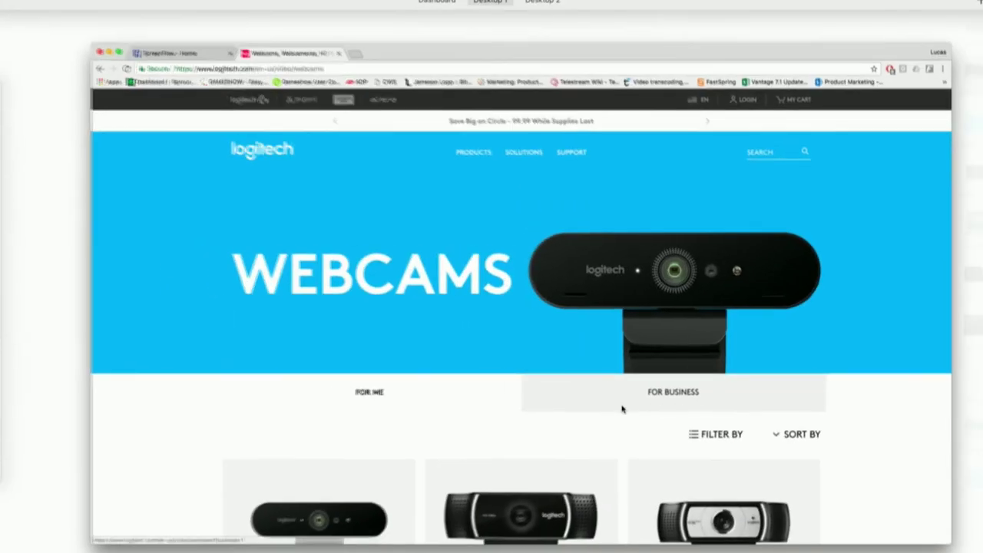
pyautogui.click(622, 410)
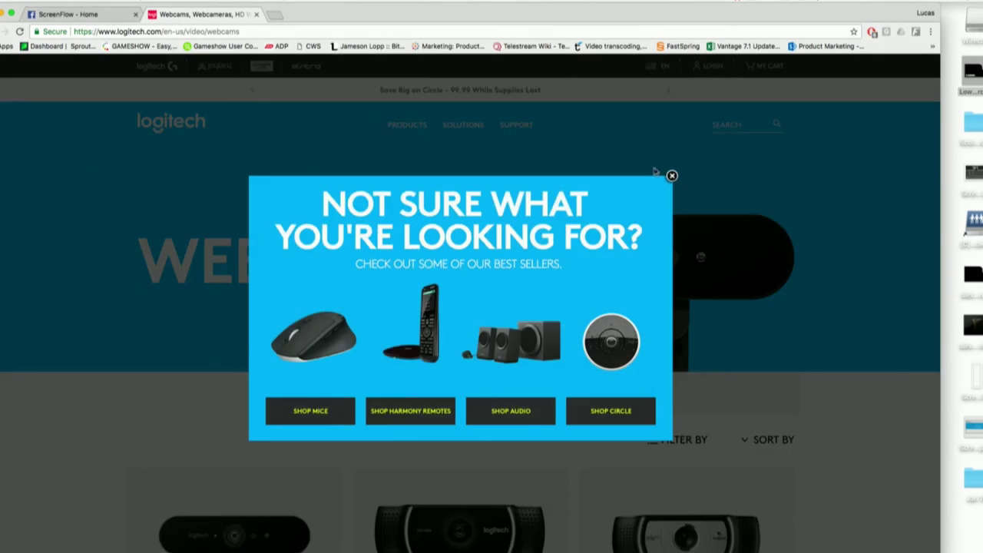
pyautogui.click(671, 178)
pyautogui.click(99, 15)
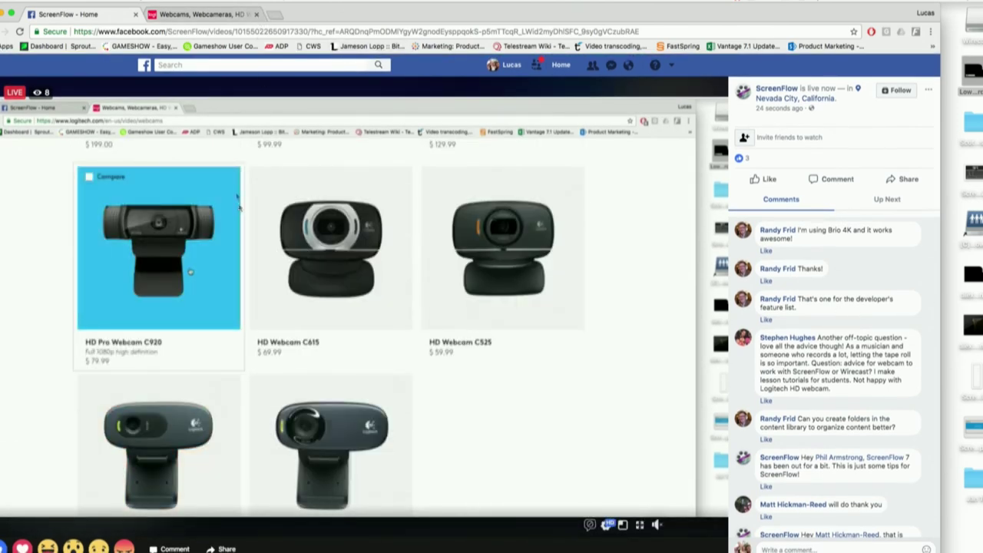
pyautogui.click(202, 21)
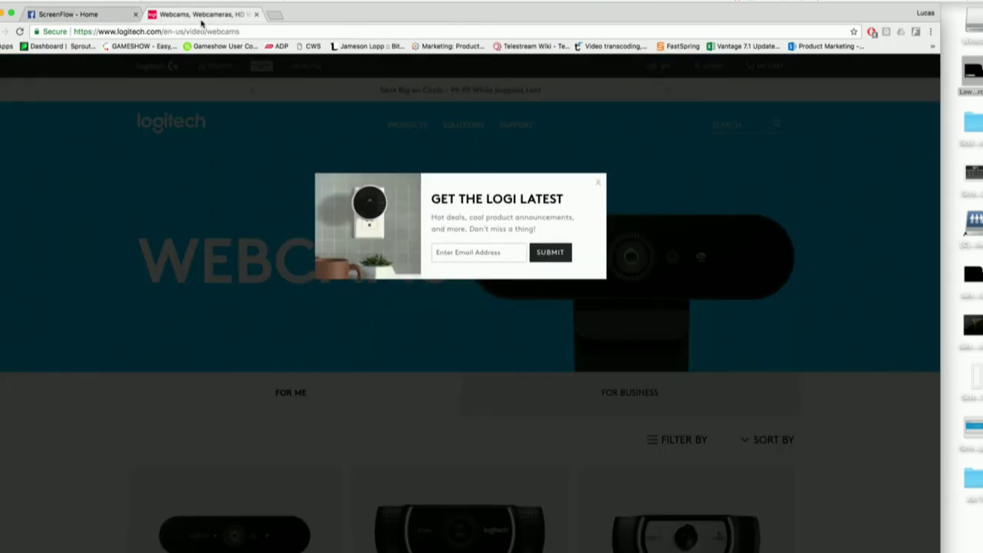
pyautogui.click(600, 185)
pyautogui.scroll(-5, 463, 235)
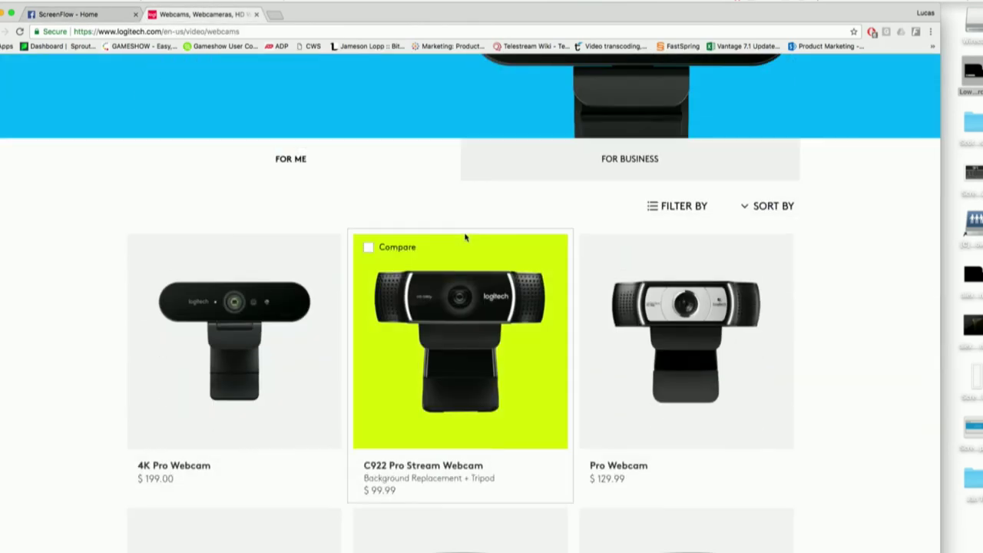
pyautogui.scroll(-4, 789, 373)
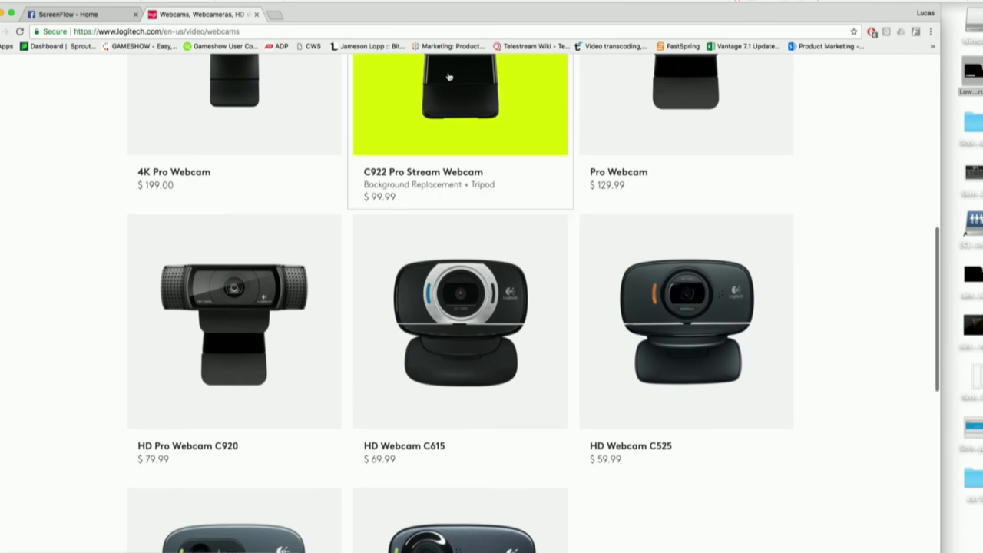
# - Search Google for 'brio 4k' in a new tab
pyautogui.press('super+t')
pyautogui.write('bri')
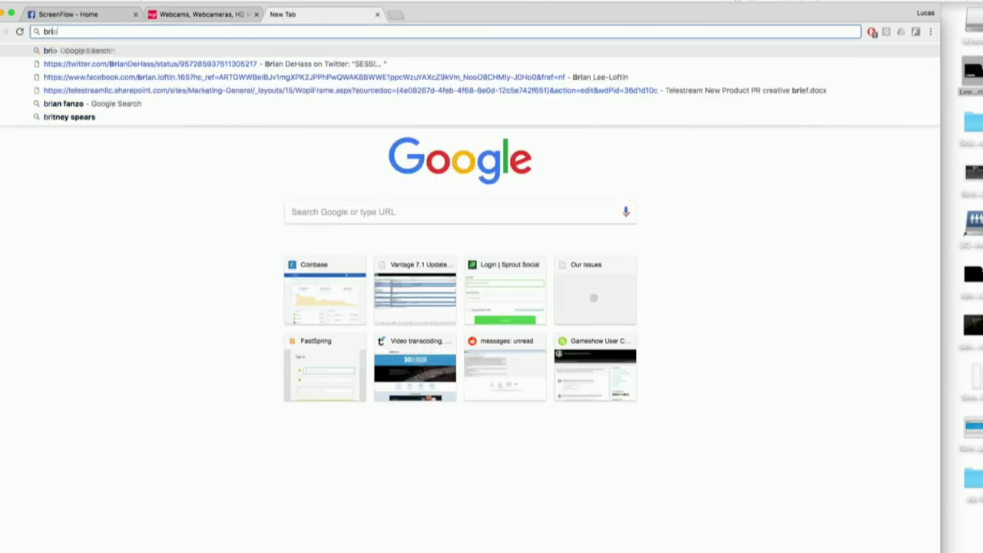
pyautogui.write('o 4k')
pyautogui.press('Return')
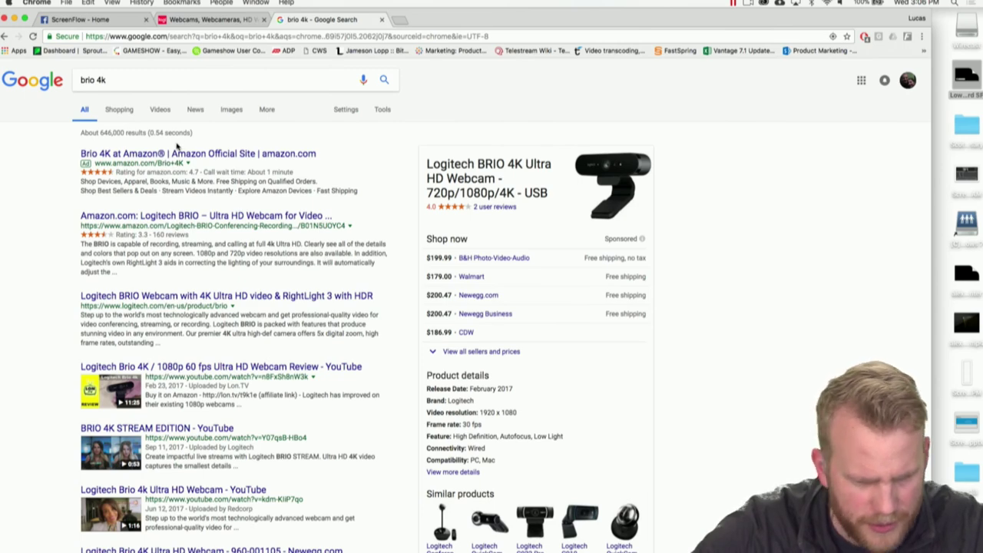
# - Open Logitech's 4K Pro Webcam product page, then return to the brio 4k results tab
pyautogui.click(207, 19)
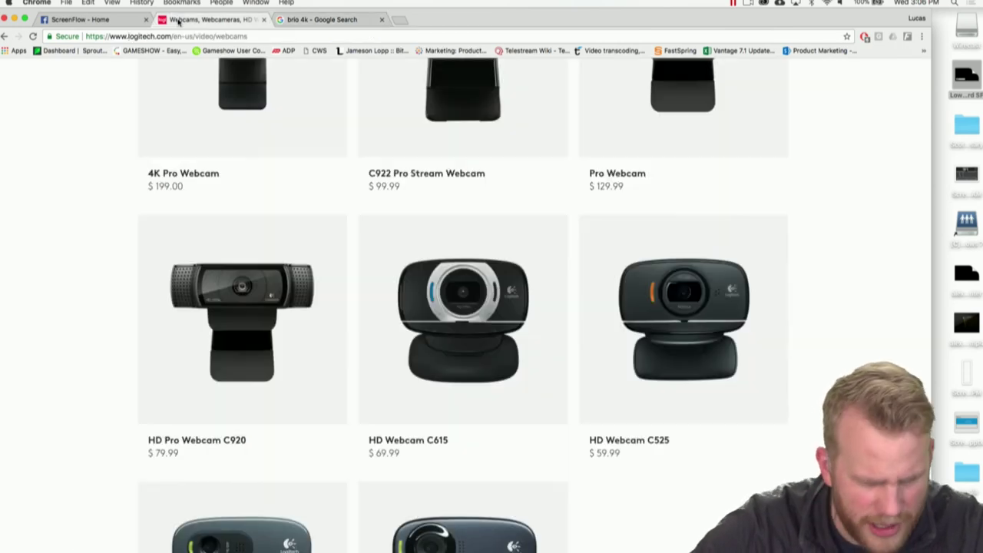
pyautogui.scroll(3, 249, 253)
pyautogui.click(284, 255)
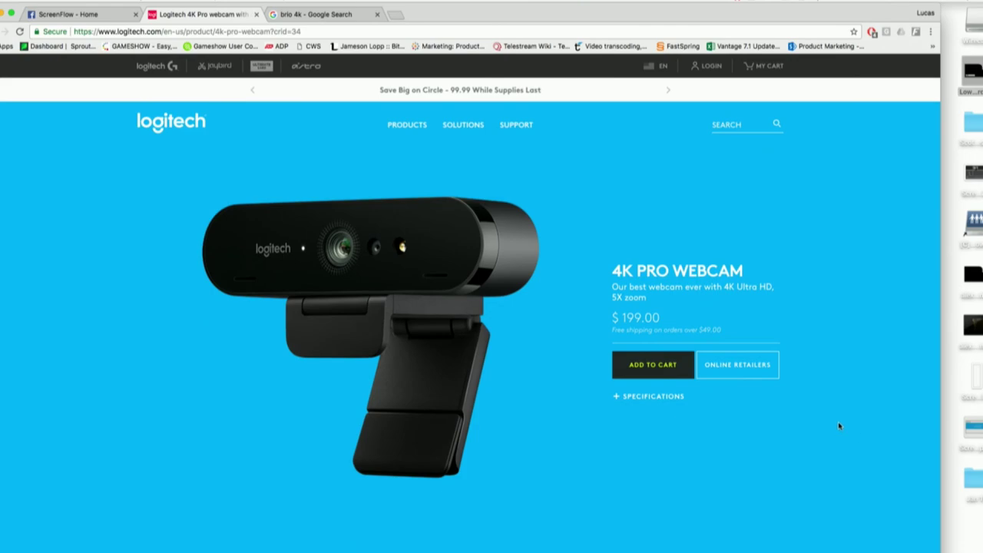
pyautogui.hotkey('ctrl', 'Left')
pyautogui.hotkey('ctrl', 'Right')
pyautogui.click(68, 14)
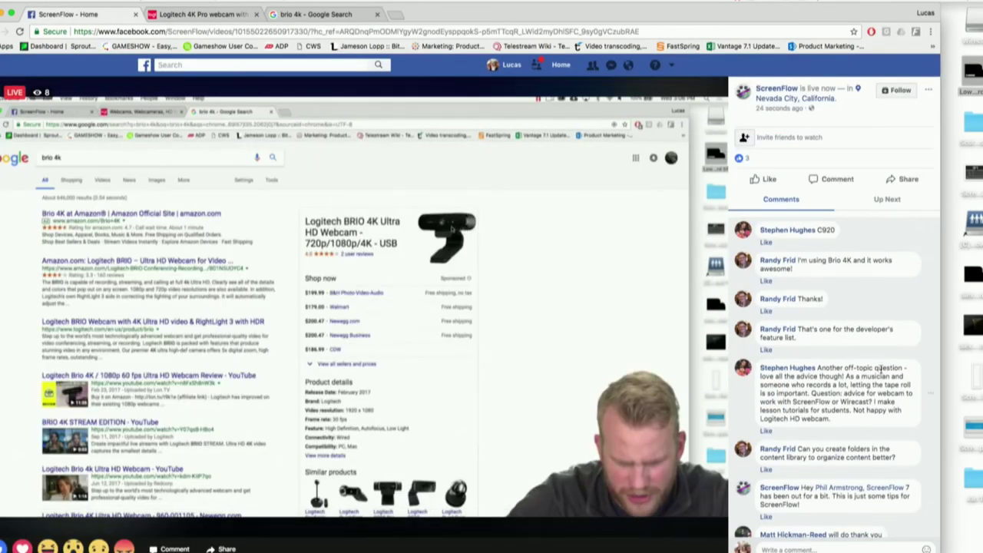
pyautogui.click(317, 16)
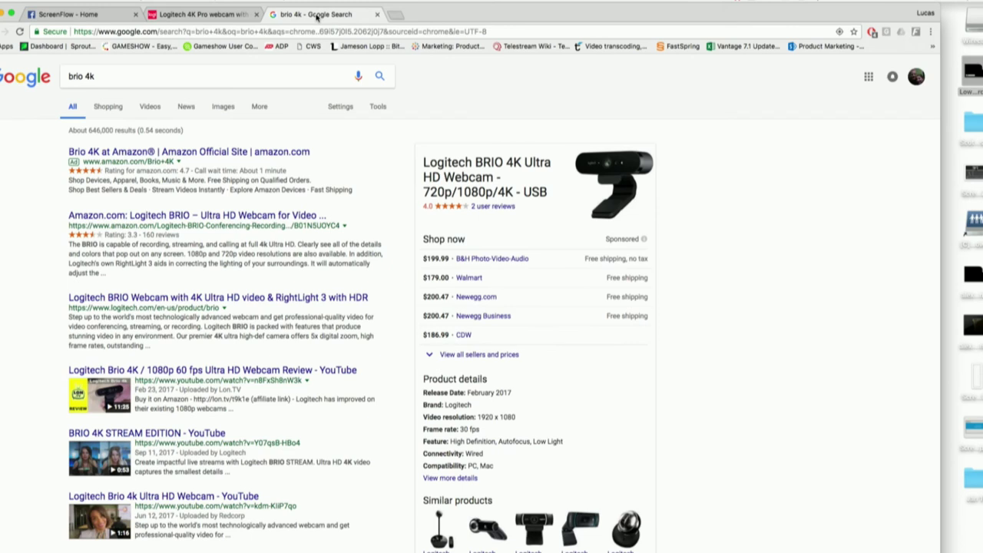